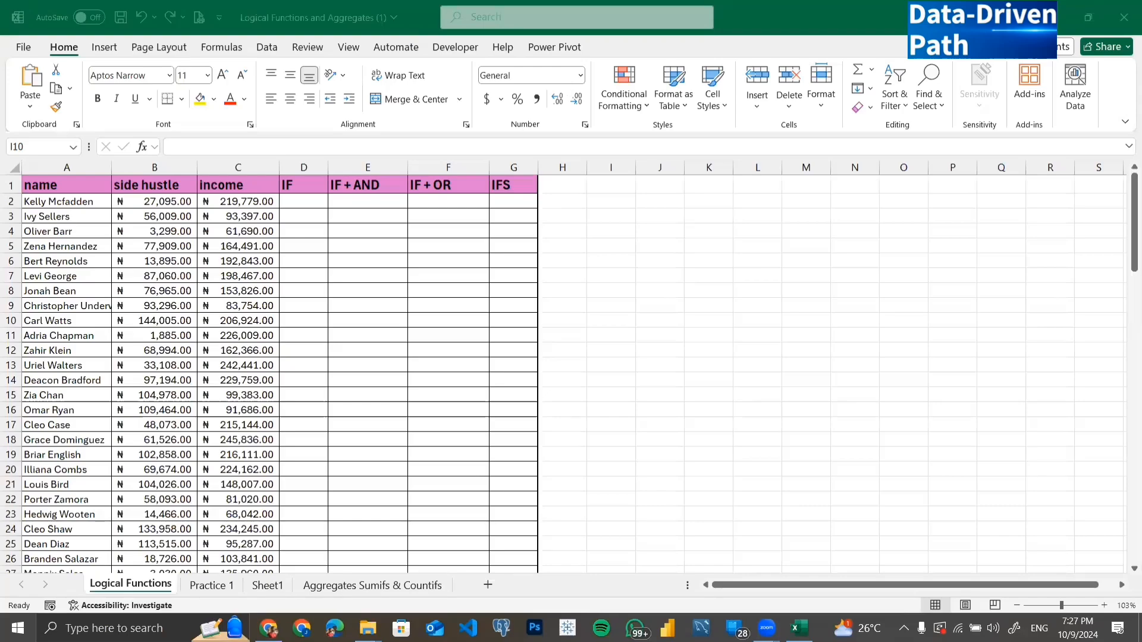
Enlarge the worksheet view to 160% and look over the first record's side hustle and income values
{"action": "scroll", "coordinate": [380, 298], "scroll_direction": "up", "scroll_amount": 1}
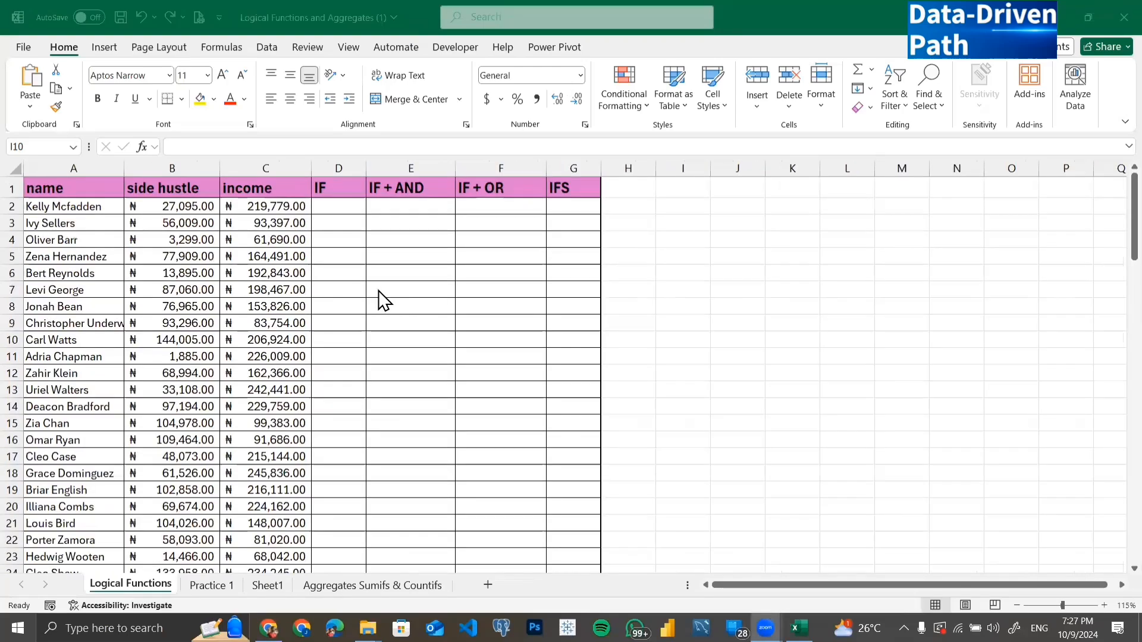
{"action": "scroll", "coordinate": [383, 300], "scroll_direction": "up", "scroll_amount": 1}
{"action": "scroll", "coordinate": [384, 300], "scroll_direction": "up", "scroll_amount": 2}
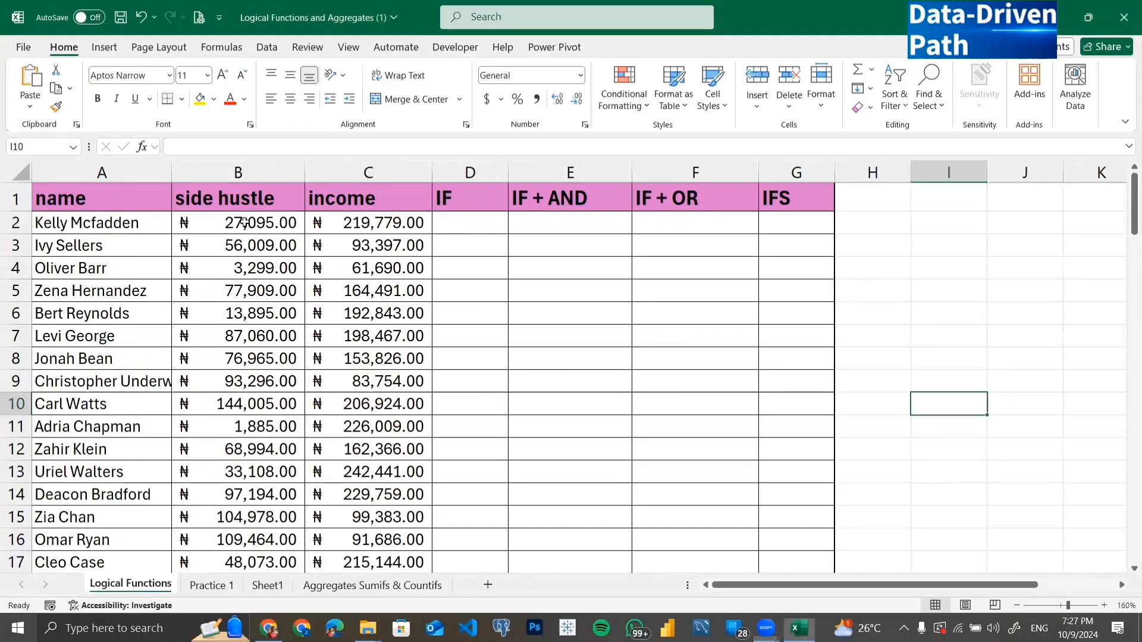
{"action": "left_click", "coordinate": [228, 221]}
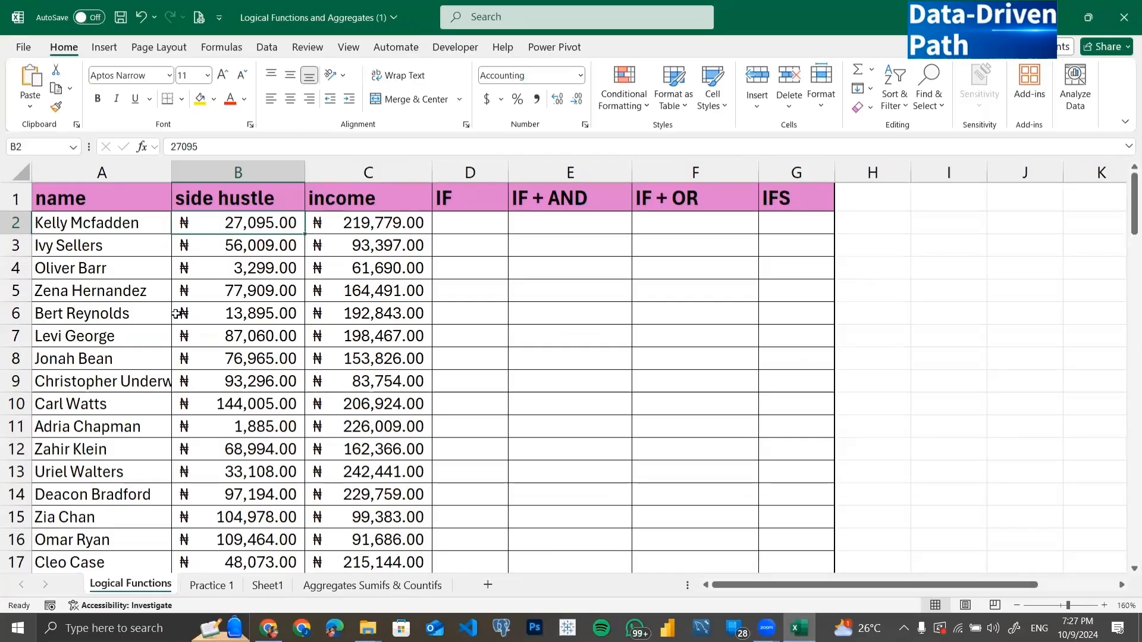
{"action": "left_click", "coordinate": [431, 77]}
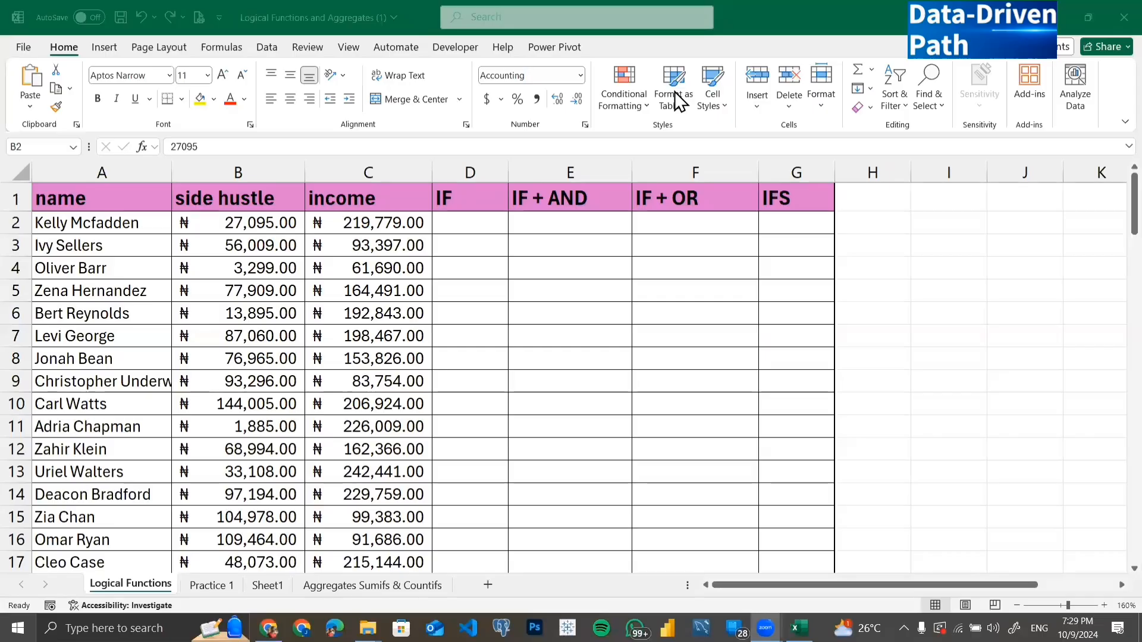
{"action": "left_click", "coordinate": [357, 222]}
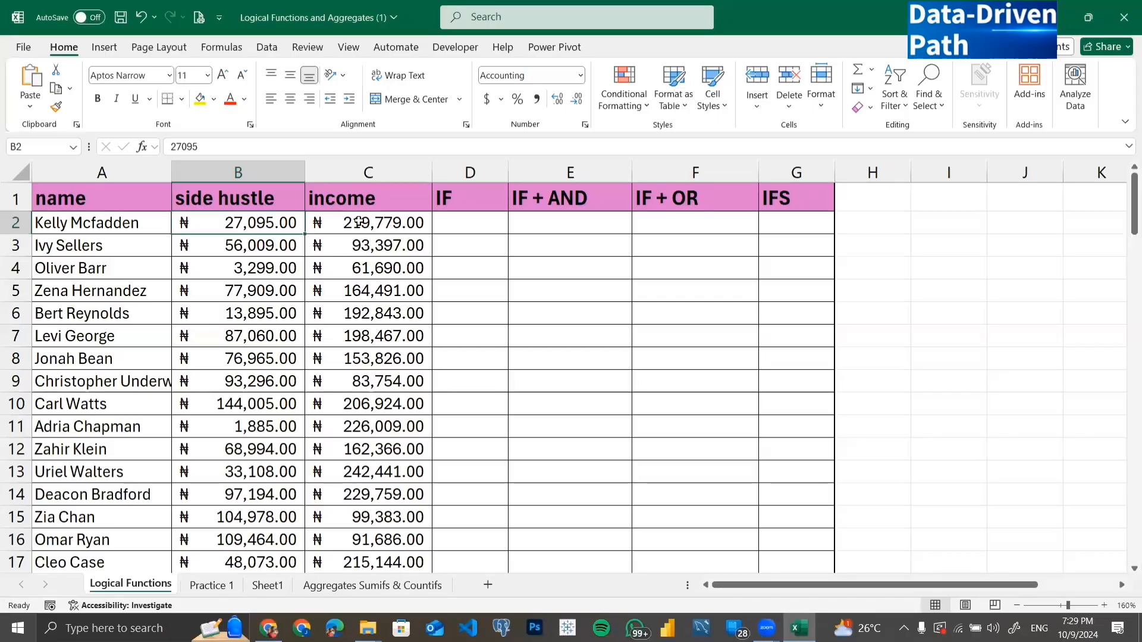
{"action": "left_click", "coordinate": [359, 222]}
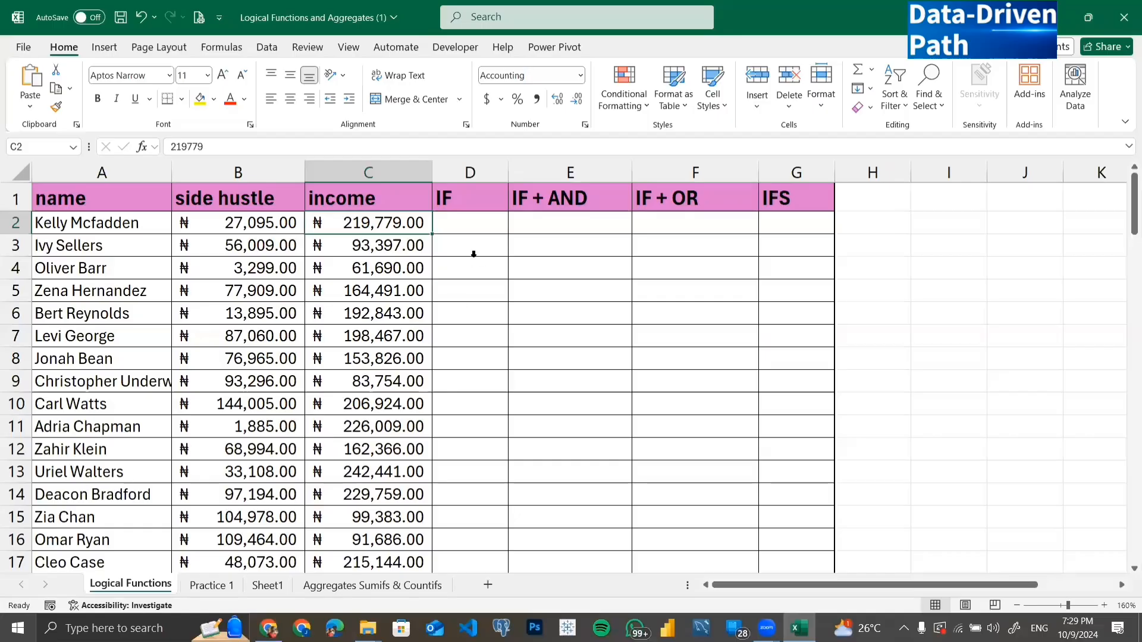
Insert three blank columns between the income column and the IF column
{"action": "right_click", "coordinate": [455, 168]}
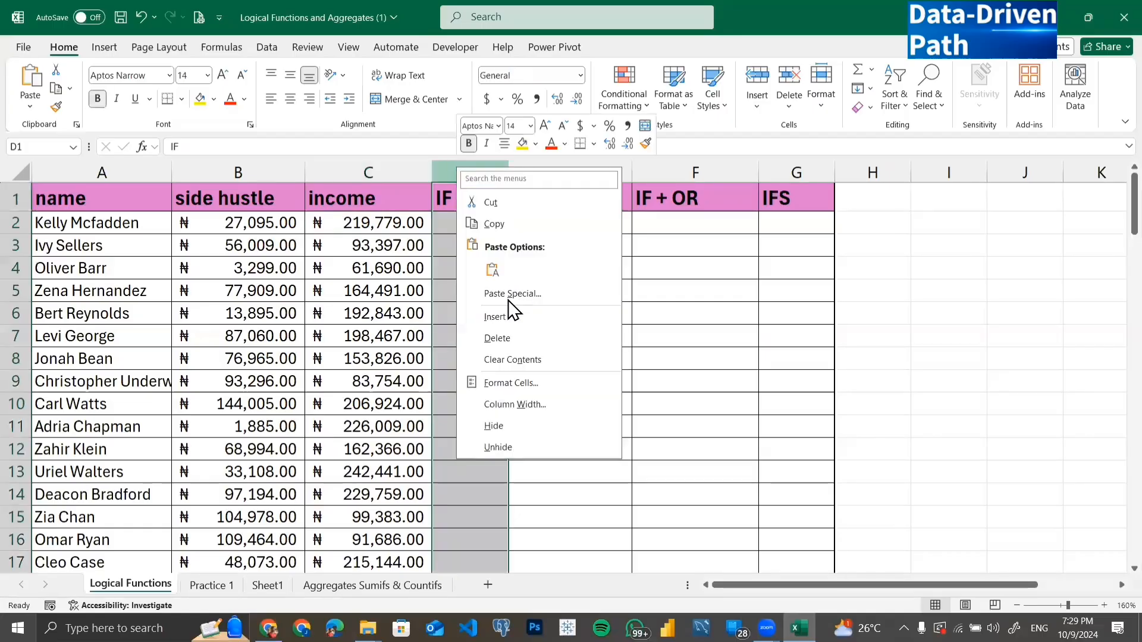
{"action": "left_click", "coordinate": [500, 317]}
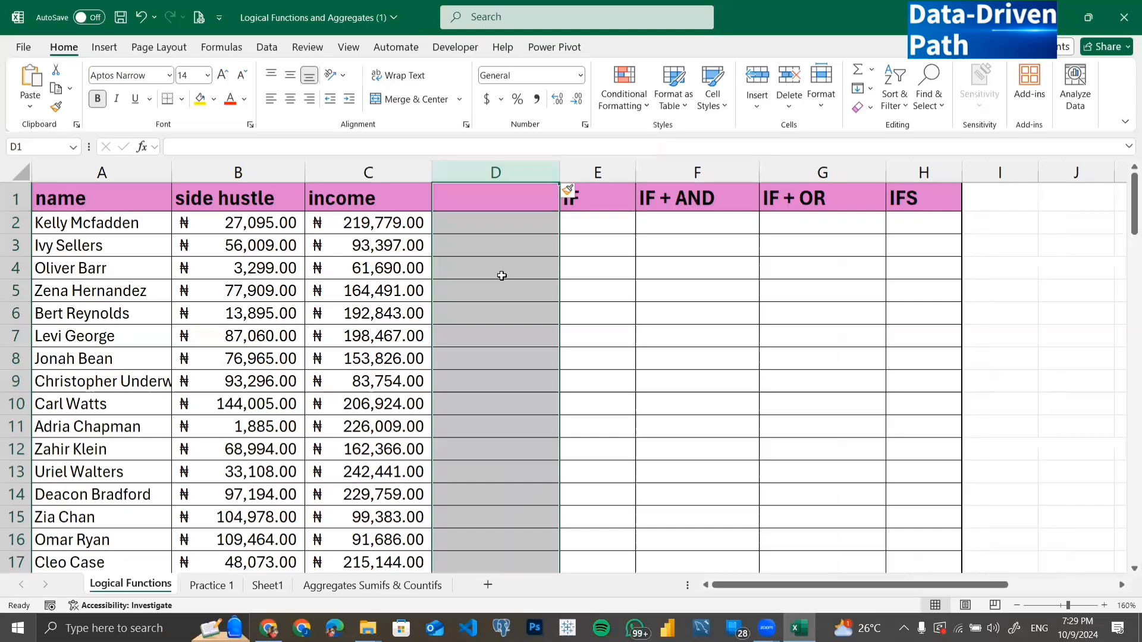
{"action": "right_click", "coordinate": [480, 172]}
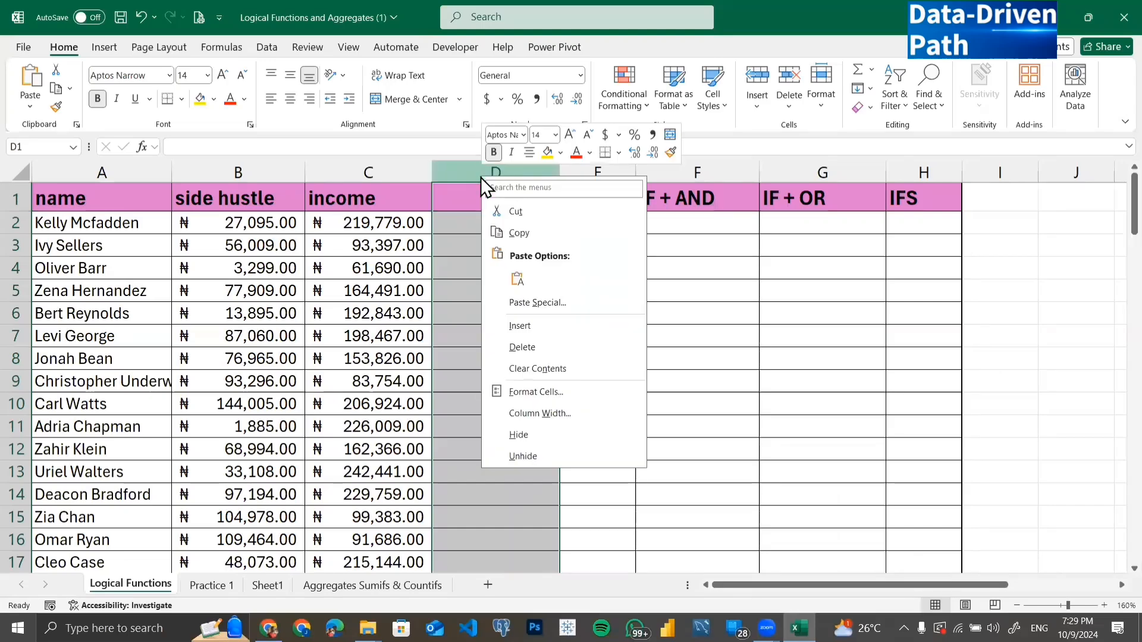
{"action": "left_click", "coordinate": [525, 328]}
{"action": "right_click", "coordinate": [512, 181]}
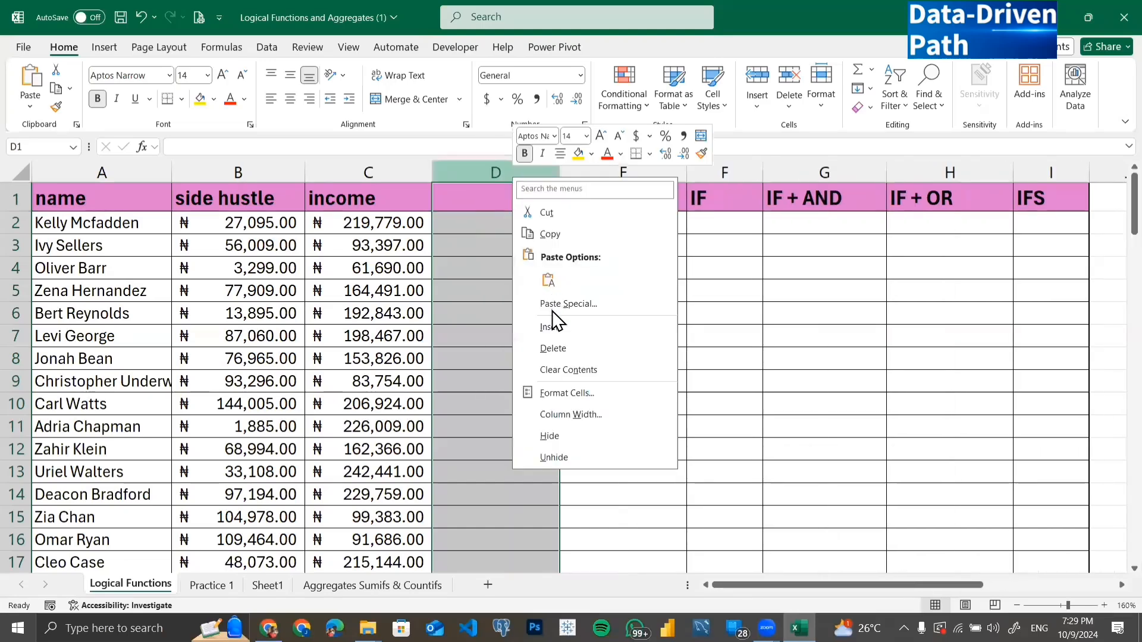
{"action": "left_click", "coordinate": [551, 327]}
Enter =C2<200000 in cell D2 to test the income, and fill the formula down column D
{"action": "left_click", "coordinate": [548, 224]}
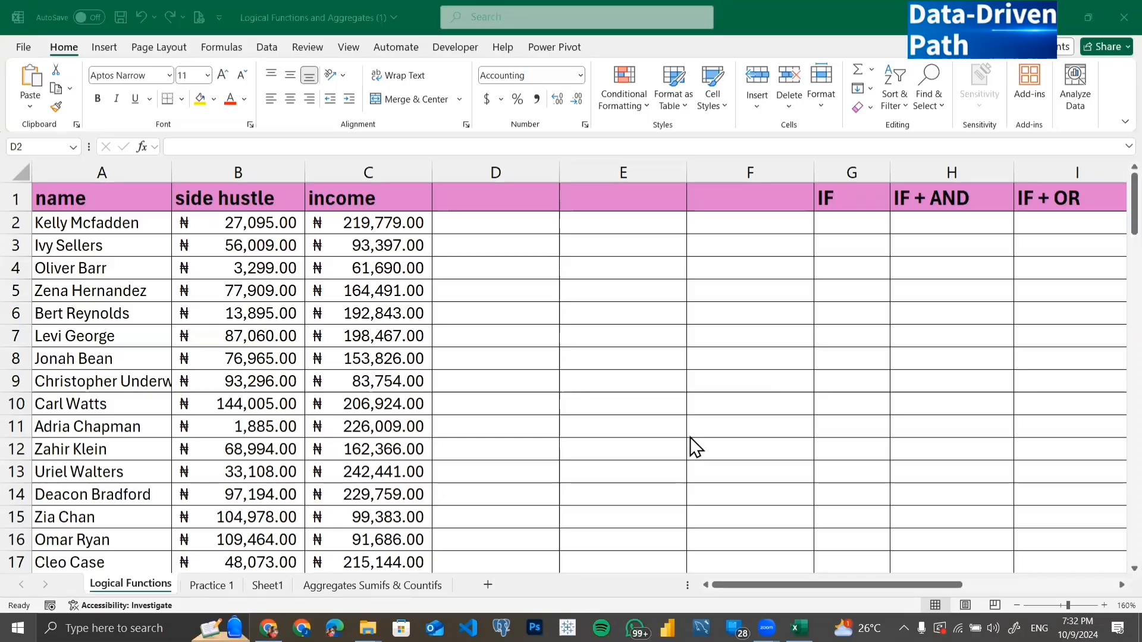
{"action": "left_click", "coordinate": [484, 222]}
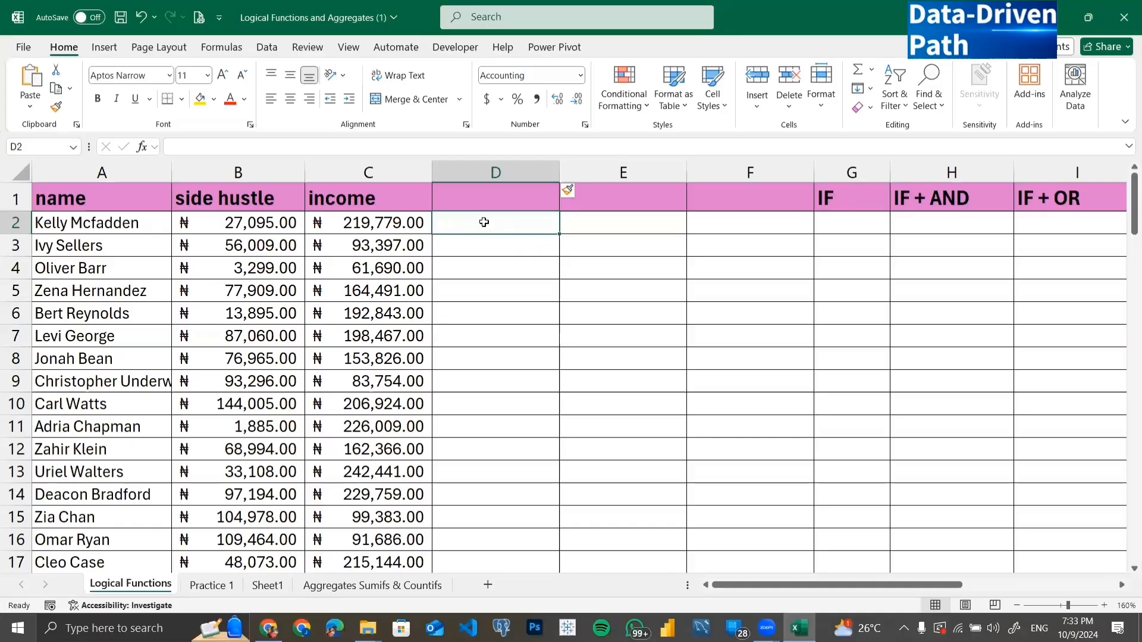
{"action": "left_click", "coordinate": [361, 225]}
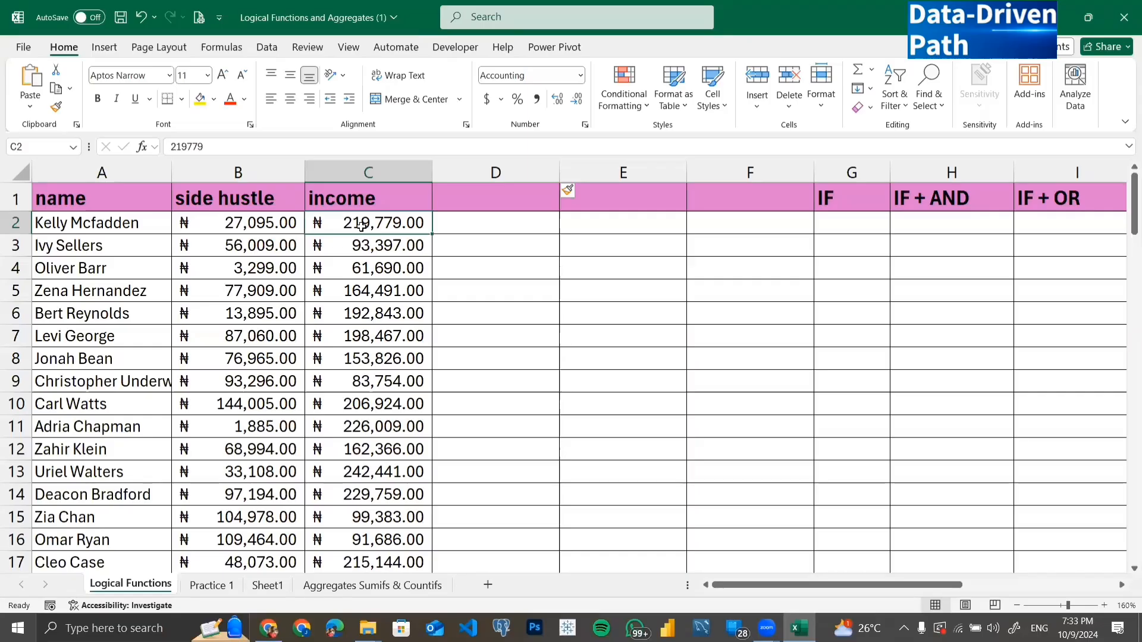
{"action": "left_click", "coordinate": [455, 224]}
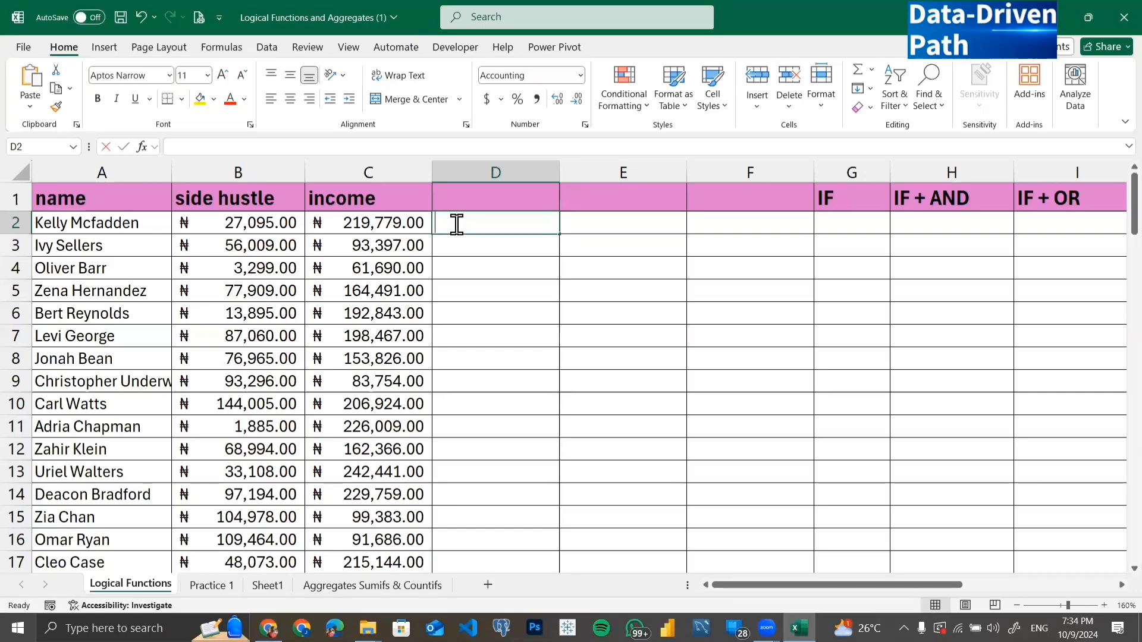
{"action": "type", "text": "="}
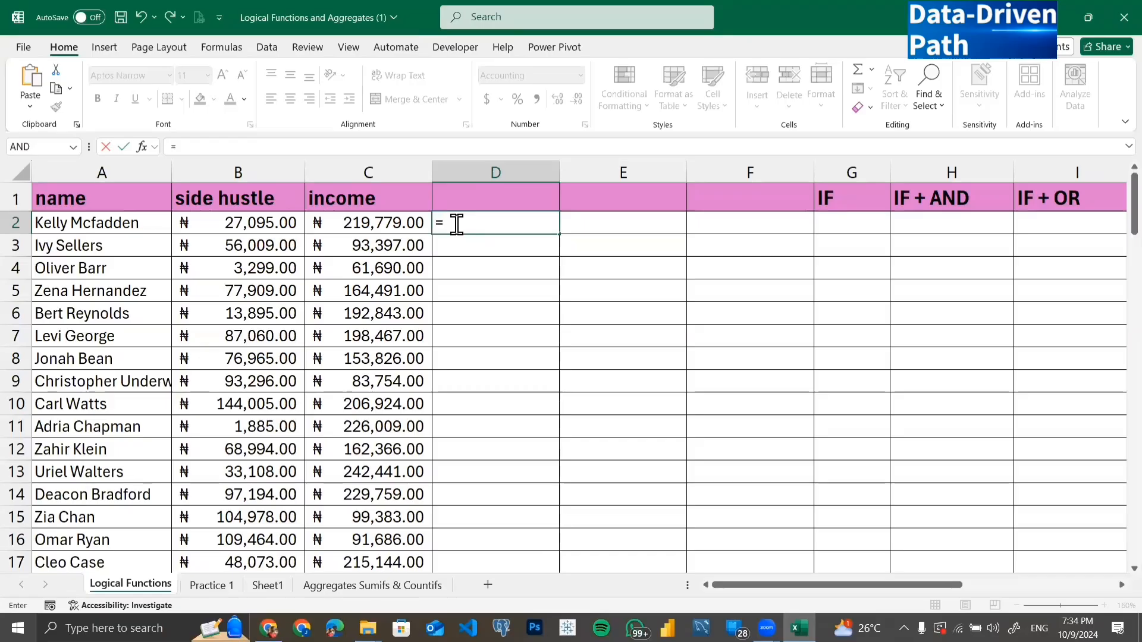
{"action": "left_click", "coordinate": [364, 225]}
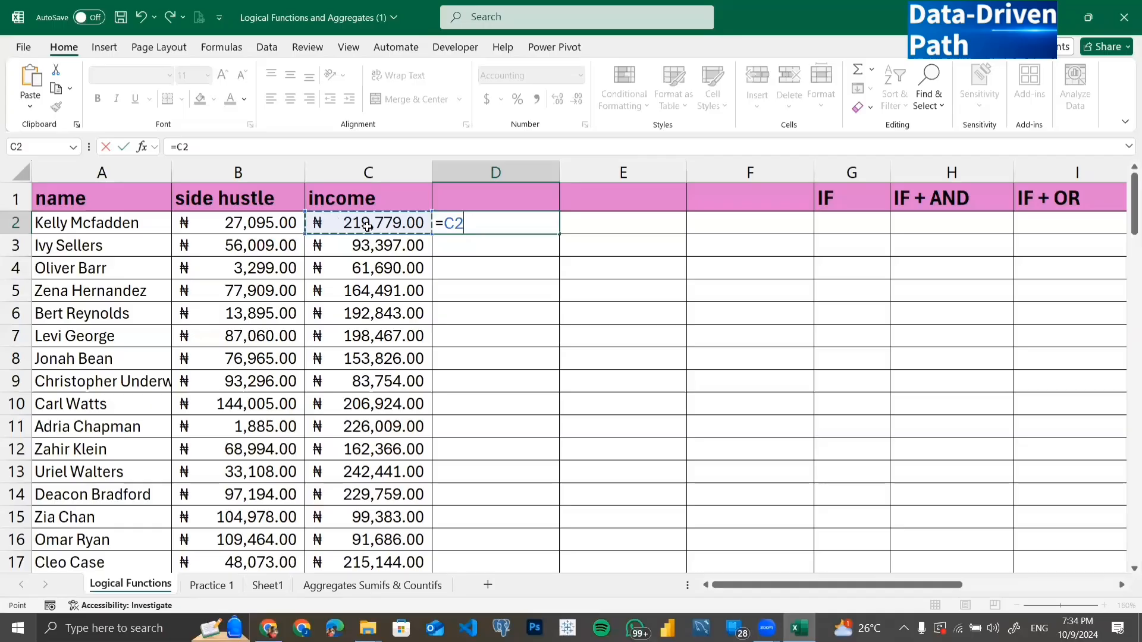
{"action": "type", "text": "<"}
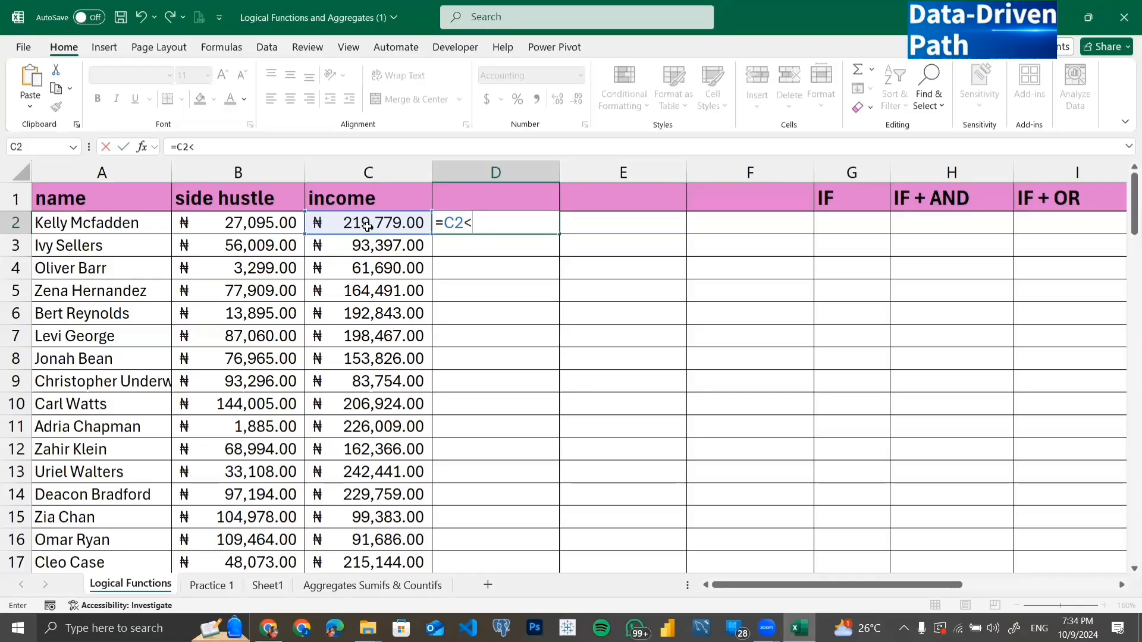
{"action": "type", "text": "200"}
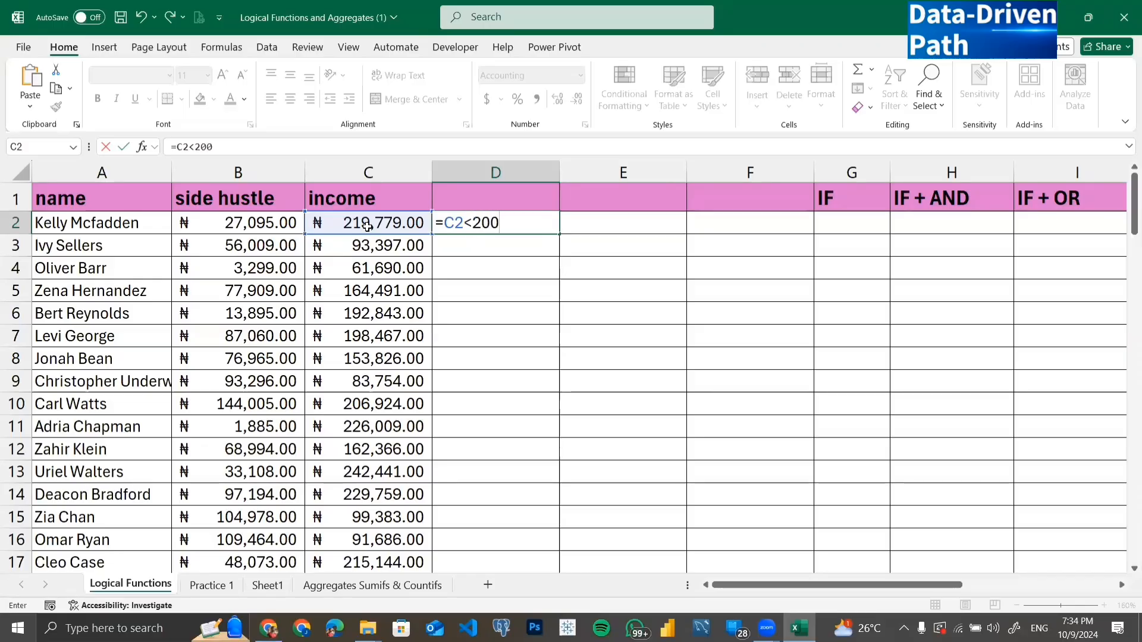
{"action": "type", "text": "000"}
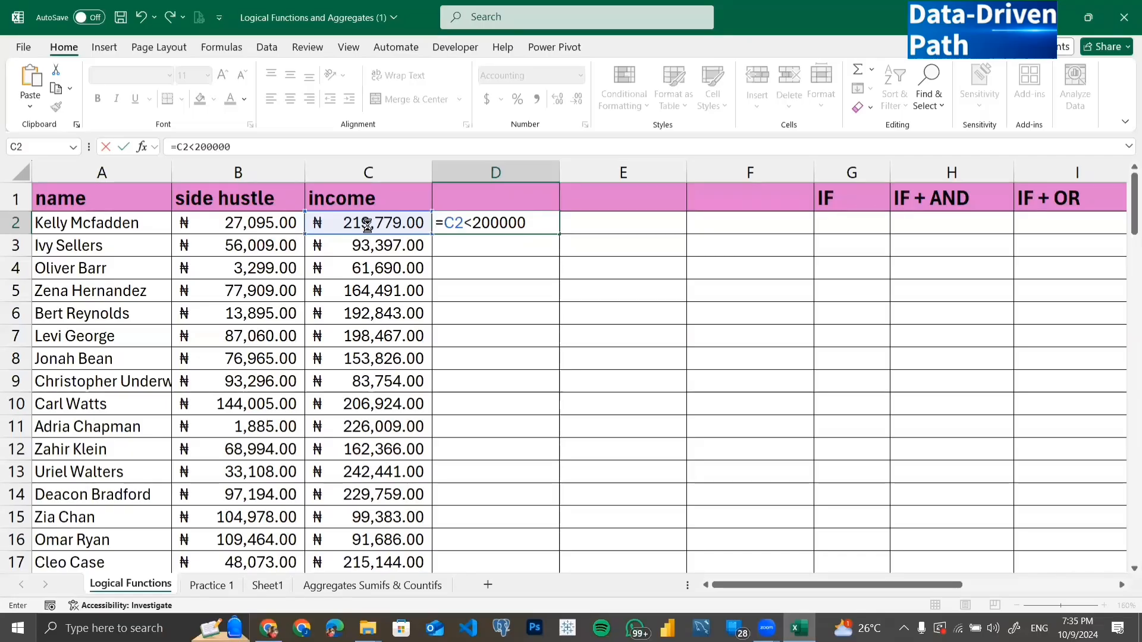
{"action": "key", "text": "Return"}
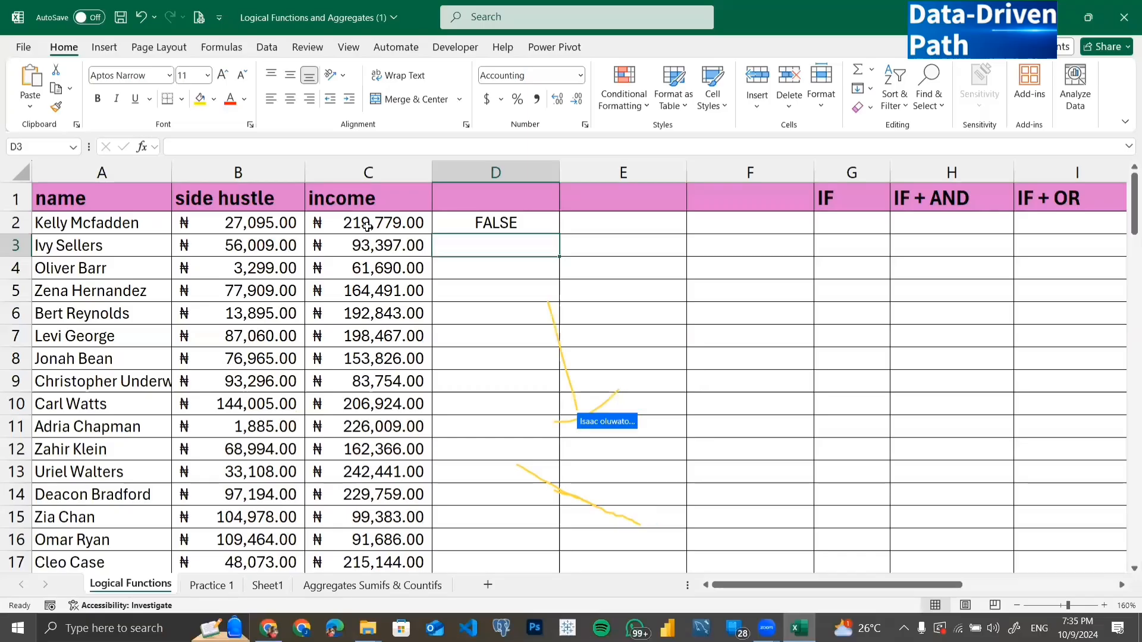
{"action": "left_click", "coordinate": [548, 224]}
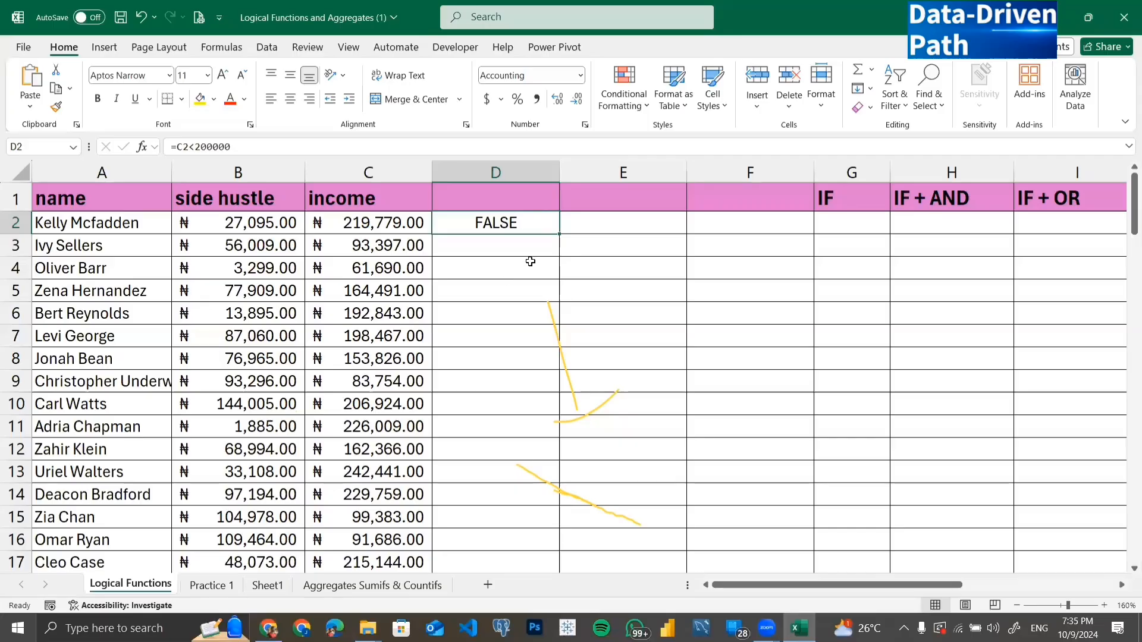
{"action": "double_click", "coordinate": [557, 233]}
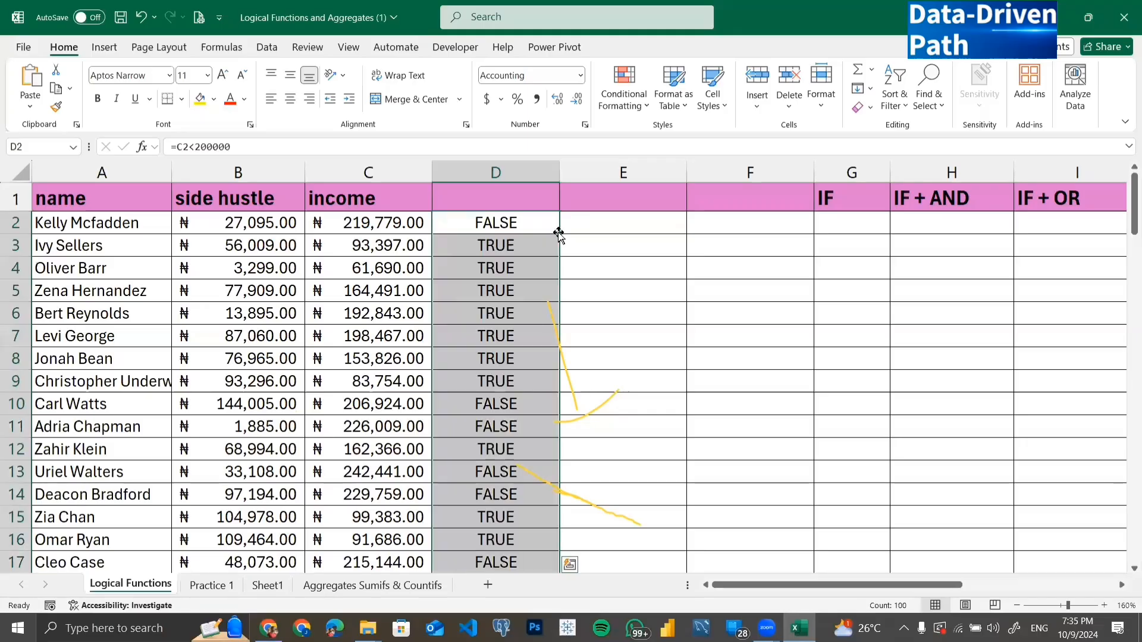
Check the copied comparison formulas in D3, D10 and D11 against the incomes in column C
{"action": "left_click", "coordinate": [509, 246]}
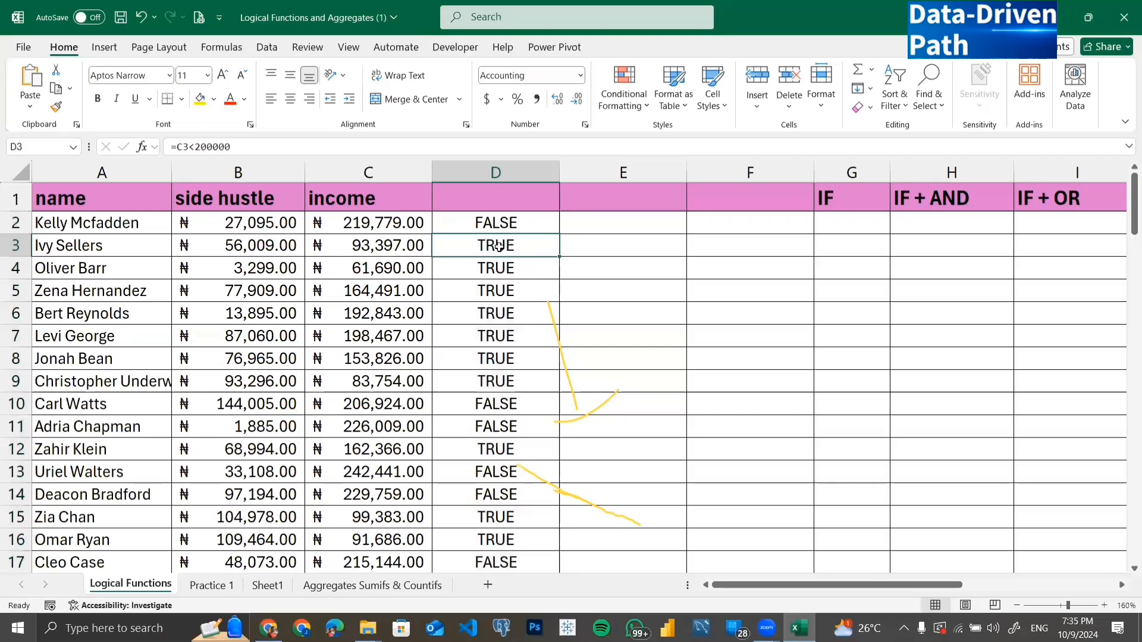
{"action": "double_click", "coordinate": [500, 246]}
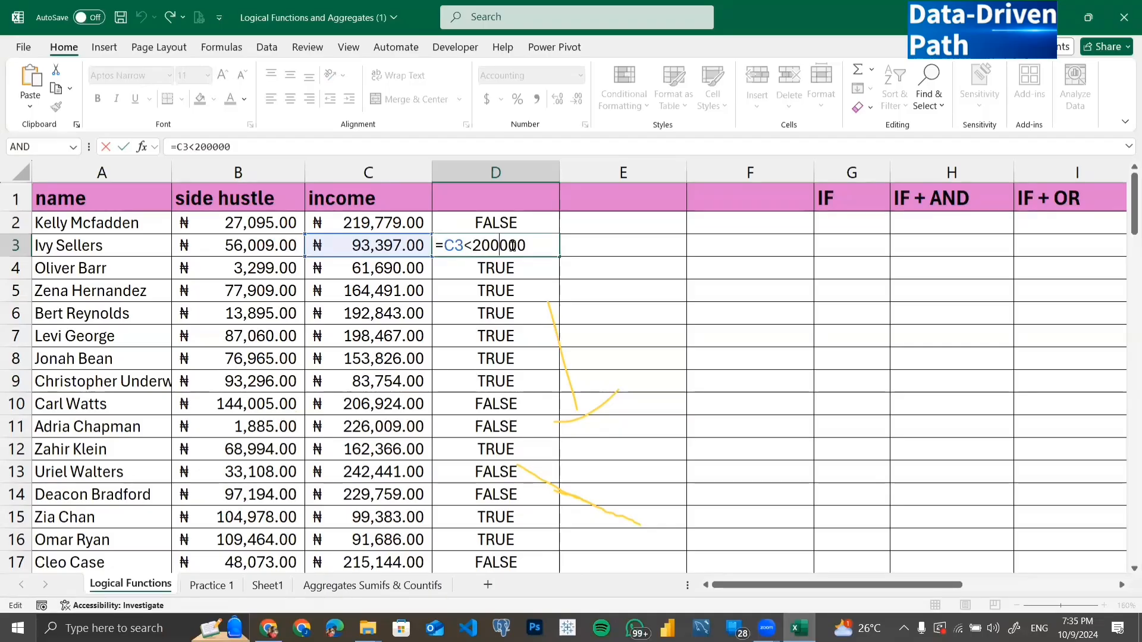
{"action": "key", "text": "Return"}
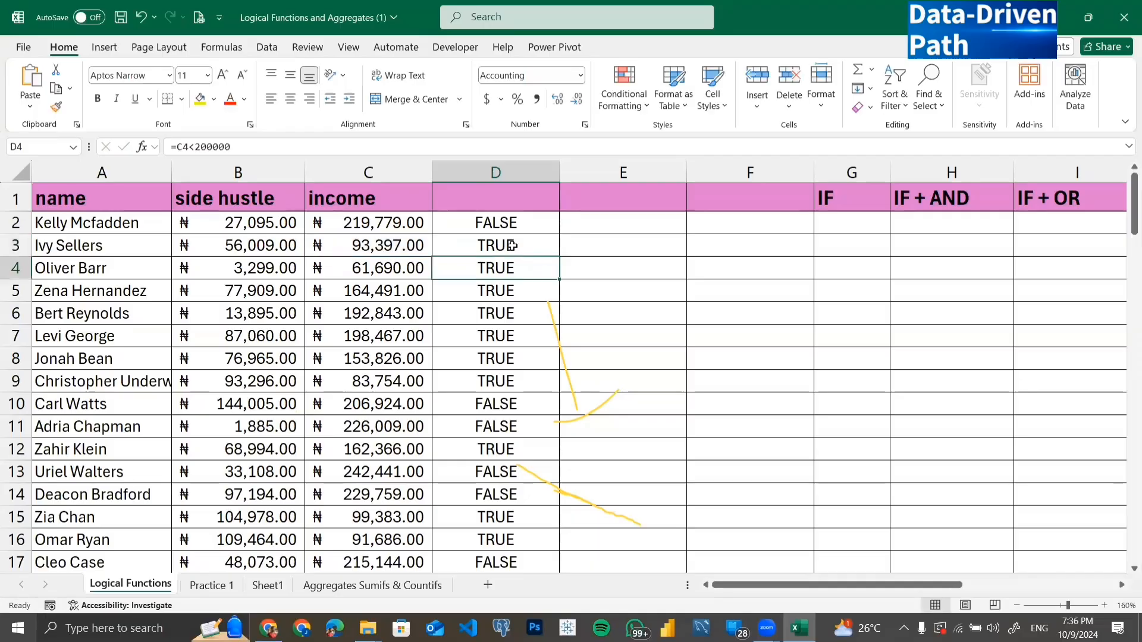
{"action": "left_click", "coordinate": [513, 409]}
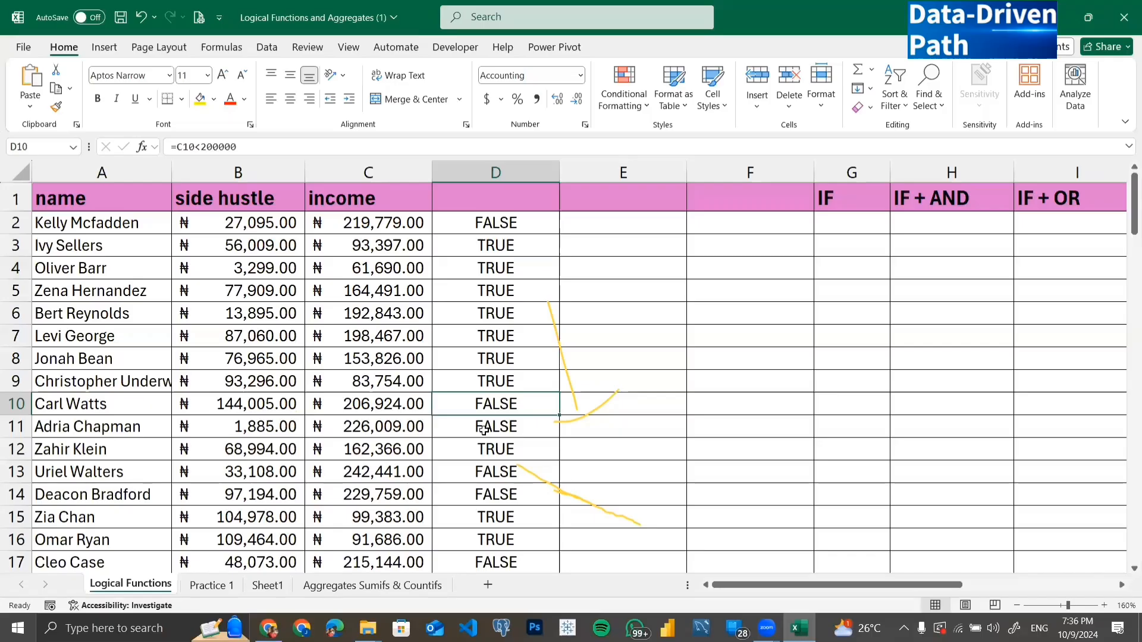
{"action": "key", "text": "Down"}
{"action": "left_click", "coordinate": [372, 425]}
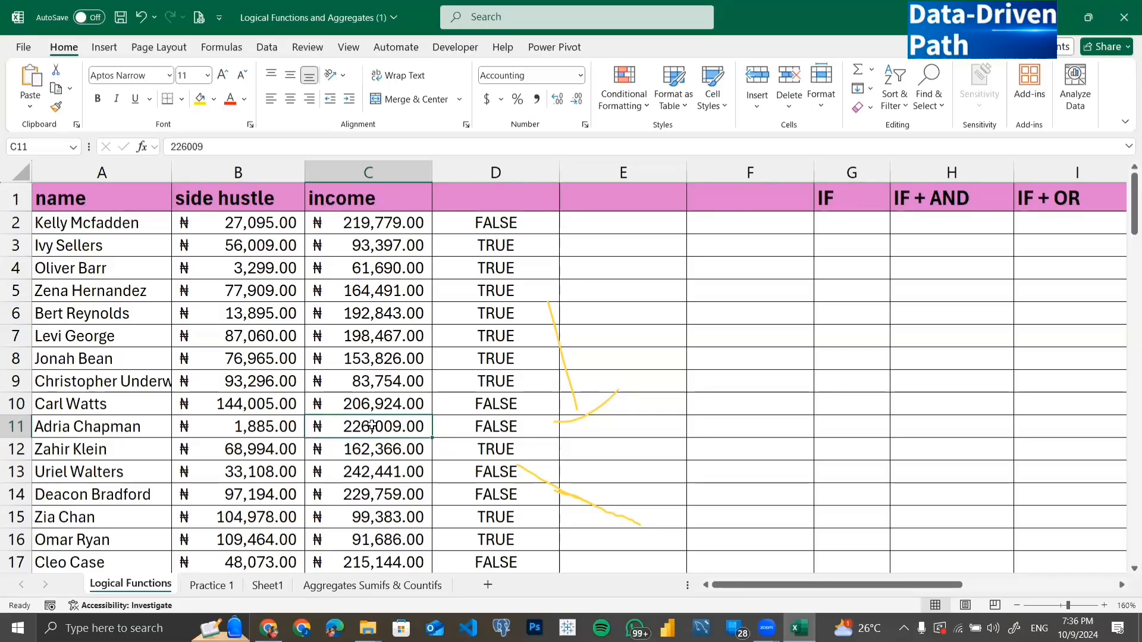
{"action": "left_click", "coordinate": [496, 245]}
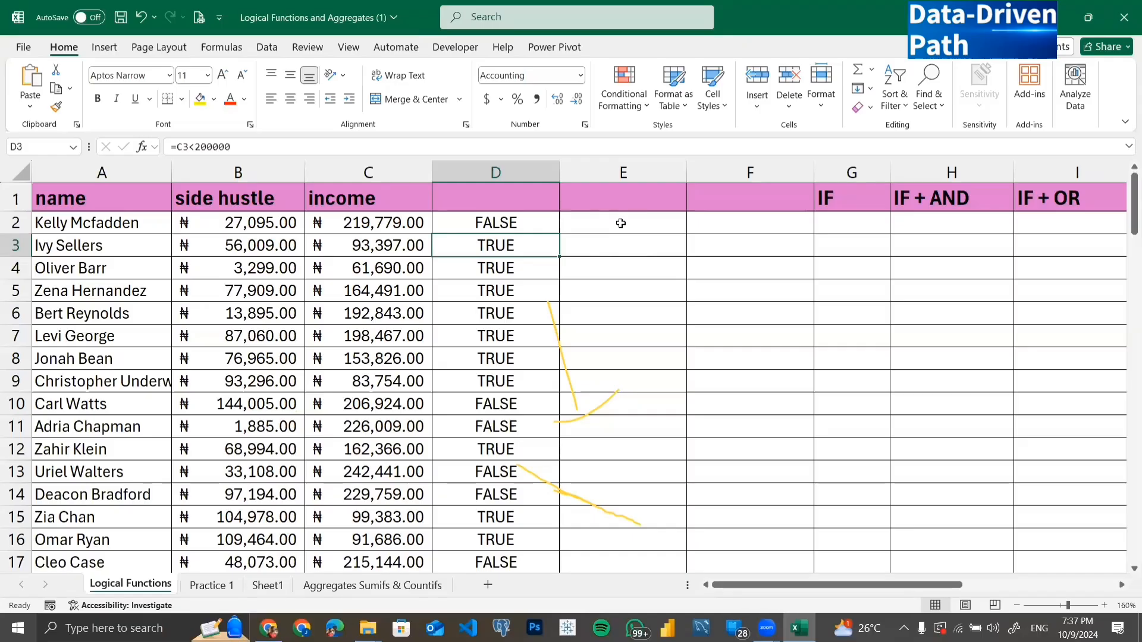
{"action": "left_click", "coordinate": [628, 223]}
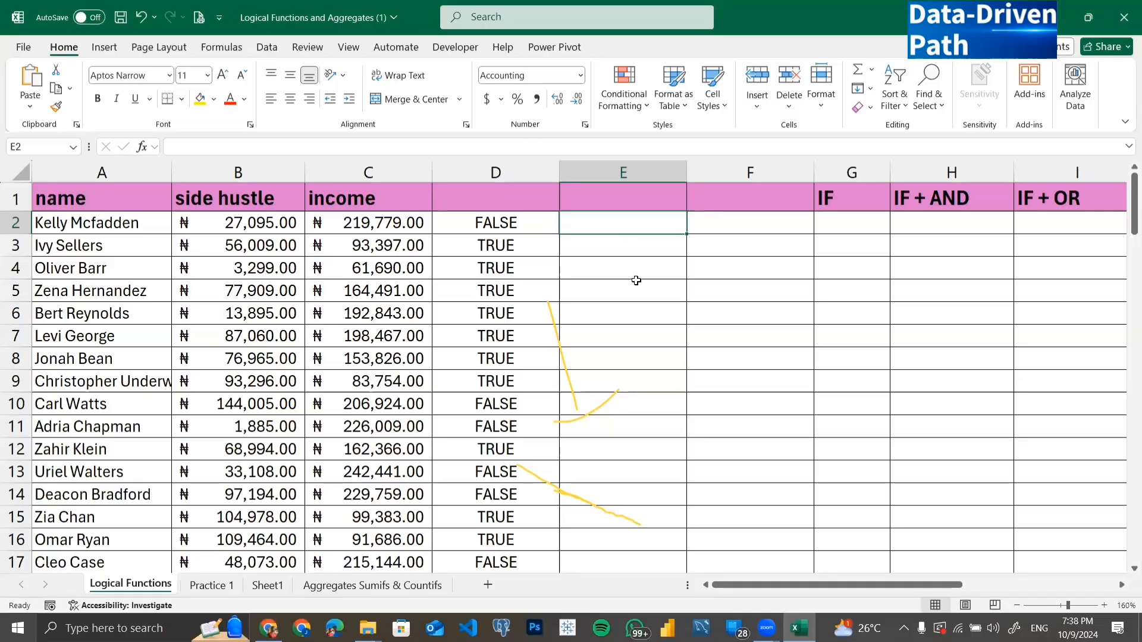
Label cell P2 as AND and cell P7 as OR in the empty area beyond the table
{"action": "scroll", "coordinate": [636, 280], "scroll_direction": "right", "scroll_amount": 7}
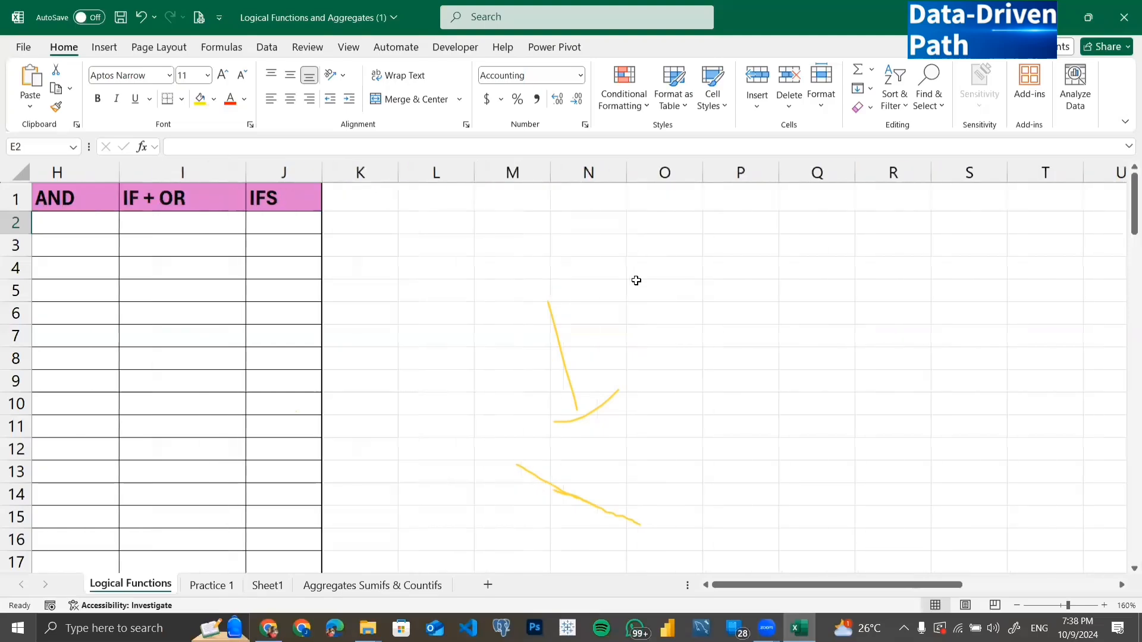
{"action": "scroll", "coordinate": [636, 281], "scroll_direction": "right", "scroll_amount": 2}
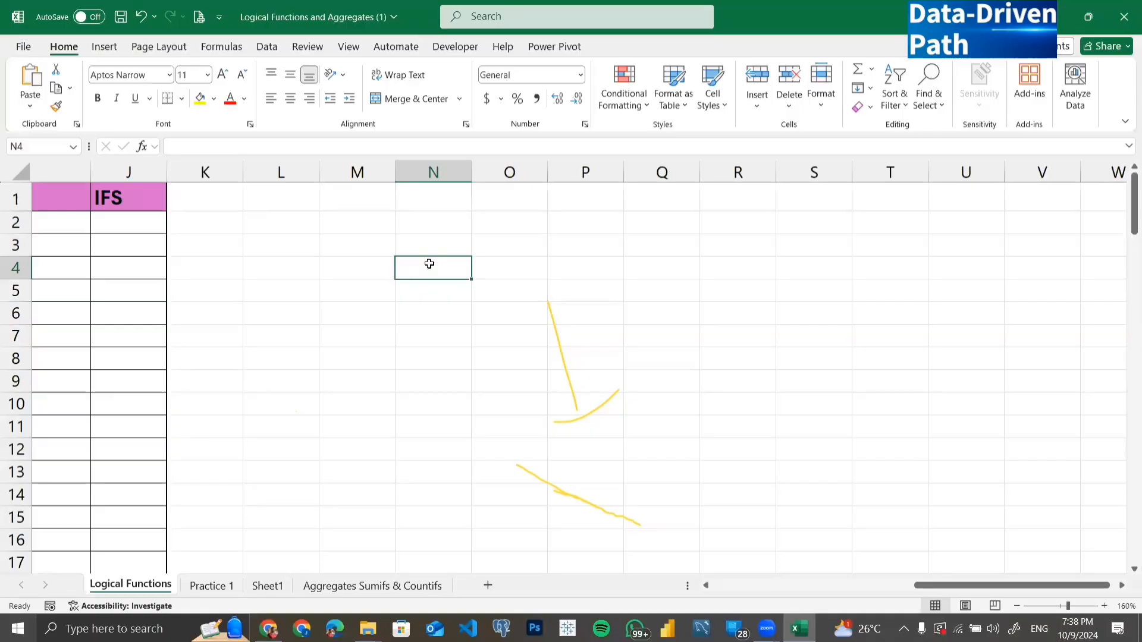
{"action": "scroll", "coordinate": [536, 250], "scroll_direction": "right", "scroll_amount": 1}
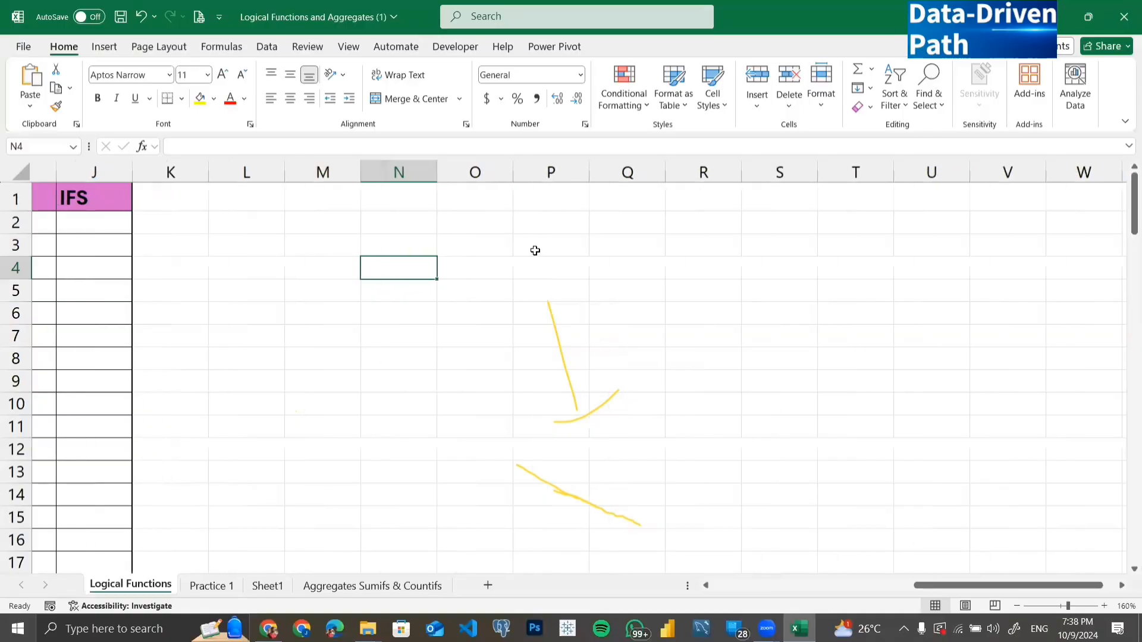
{"action": "left_click", "coordinate": [547, 214]}
{"action": "type", "text": "AND"}
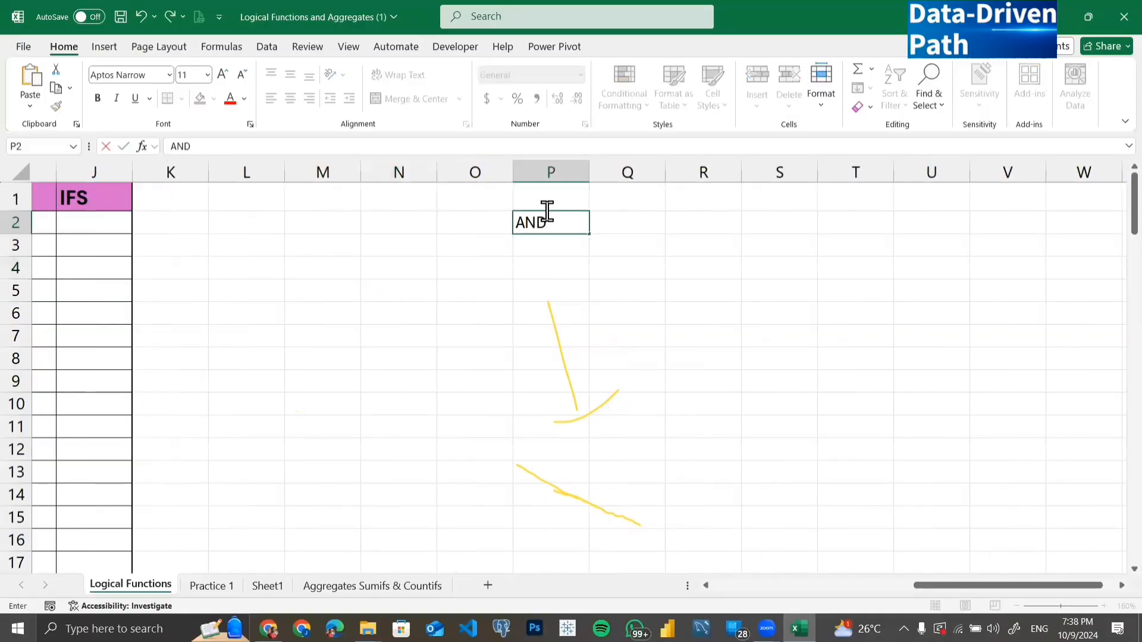
{"action": "key", "text": "Return"}
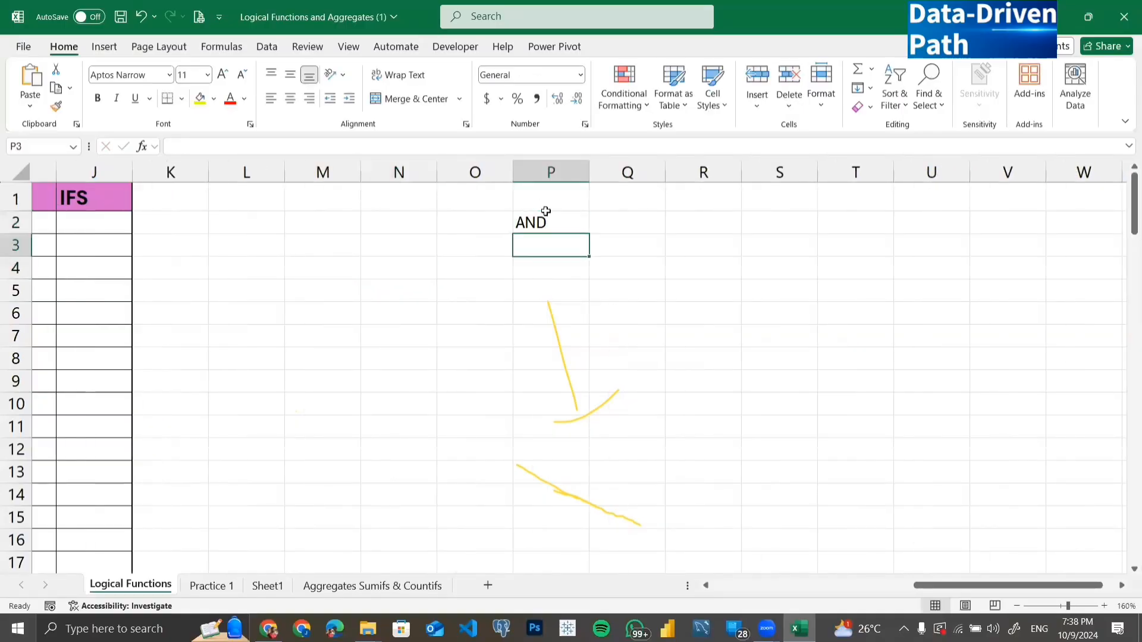
{"action": "left_click", "coordinate": [559, 330]}
{"action": "type", "text": "OR"}
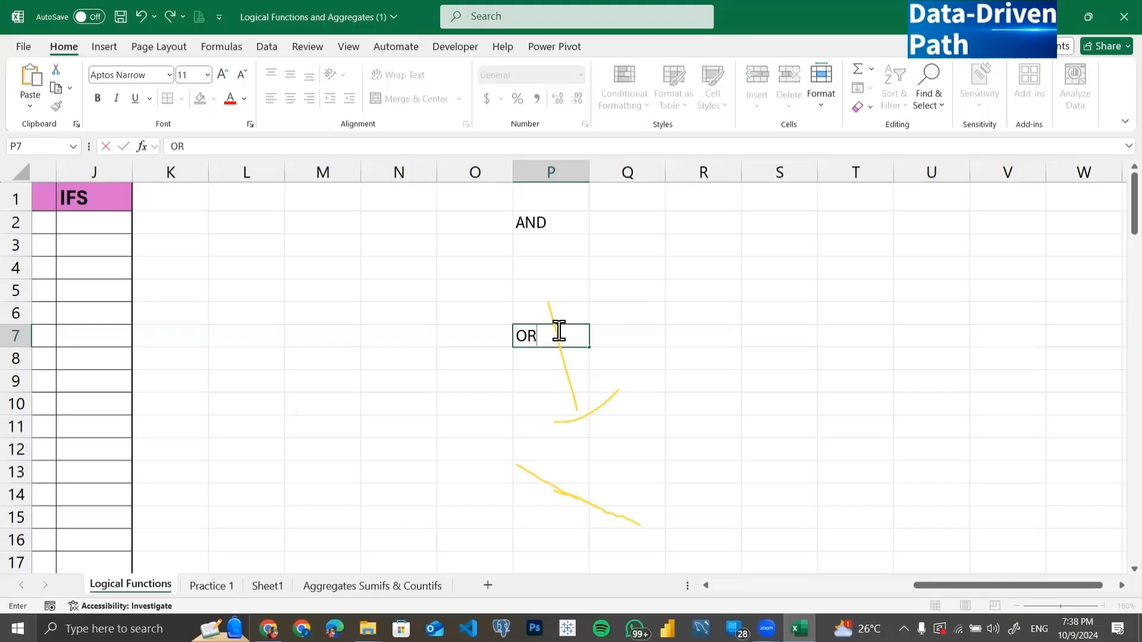
{"action": "key", "text": "Return"}
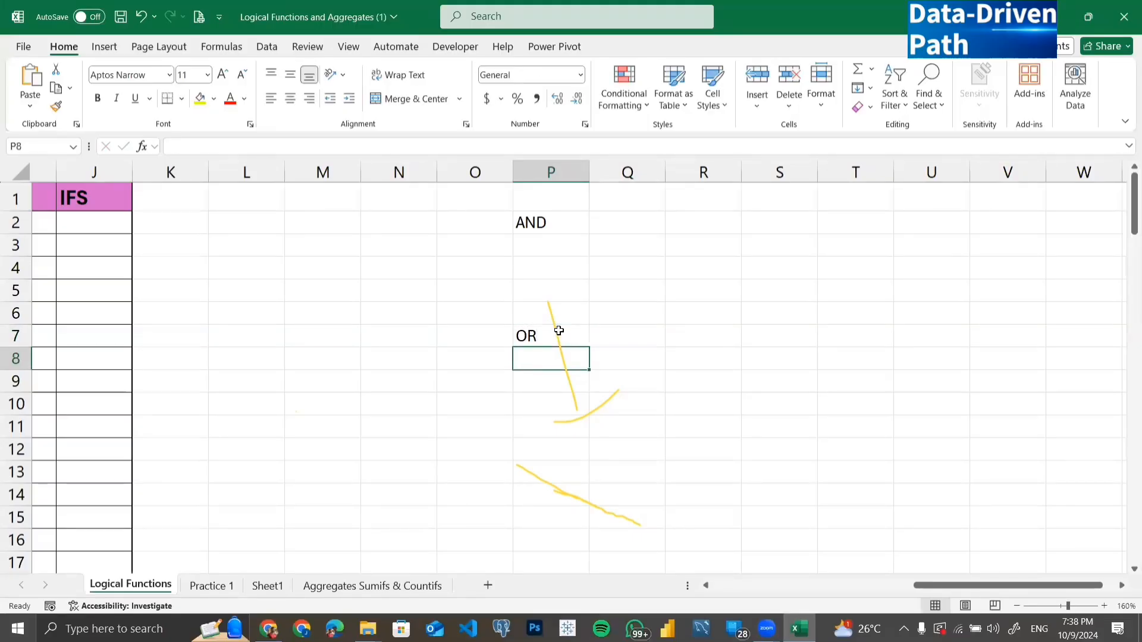
{"action": "left_click", "coordinate": [545, 222]}
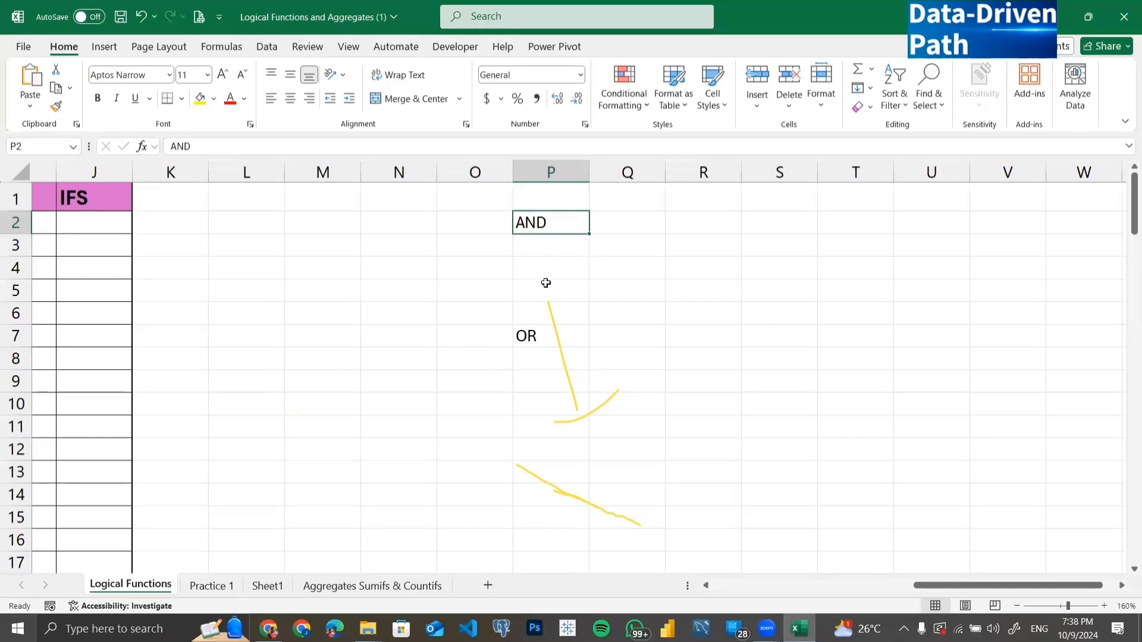
{"action": "left_click", "coordinate": [541, 321]}
{"action": "left_click", "coordinate": [539, 331]}
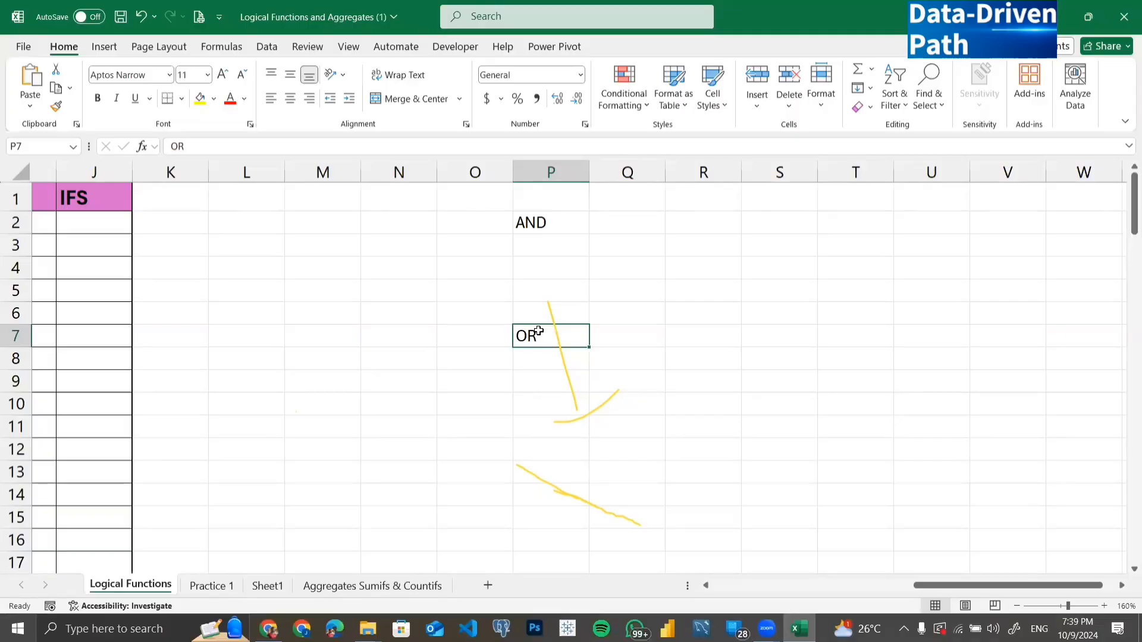
{"action": "scroll", "coordinate": [424, 331], "scroll_direction": "left", "scroll_amount": 8}
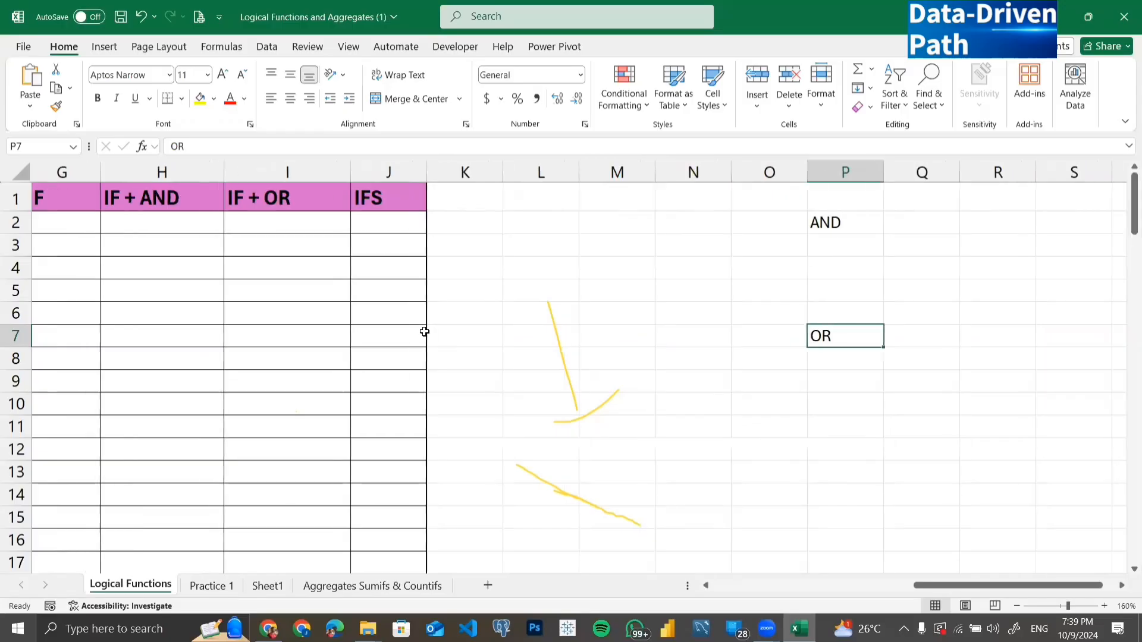
{"action": "left_click", "coordinate": [453, 228]}
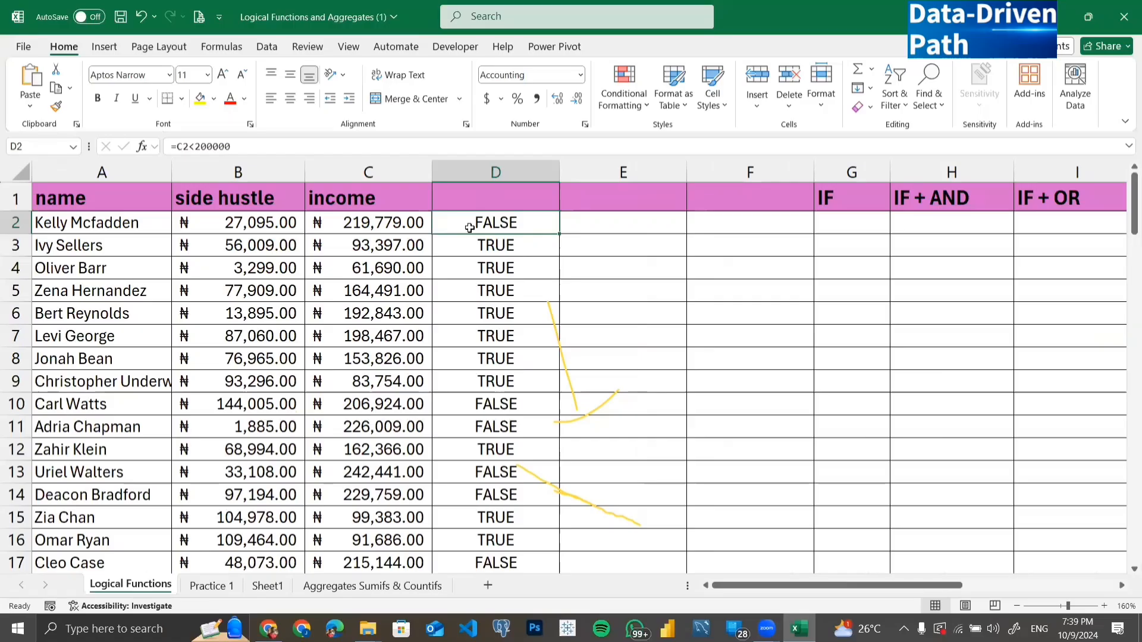
{"action": "left_click", "coordinate": [617, 224]}
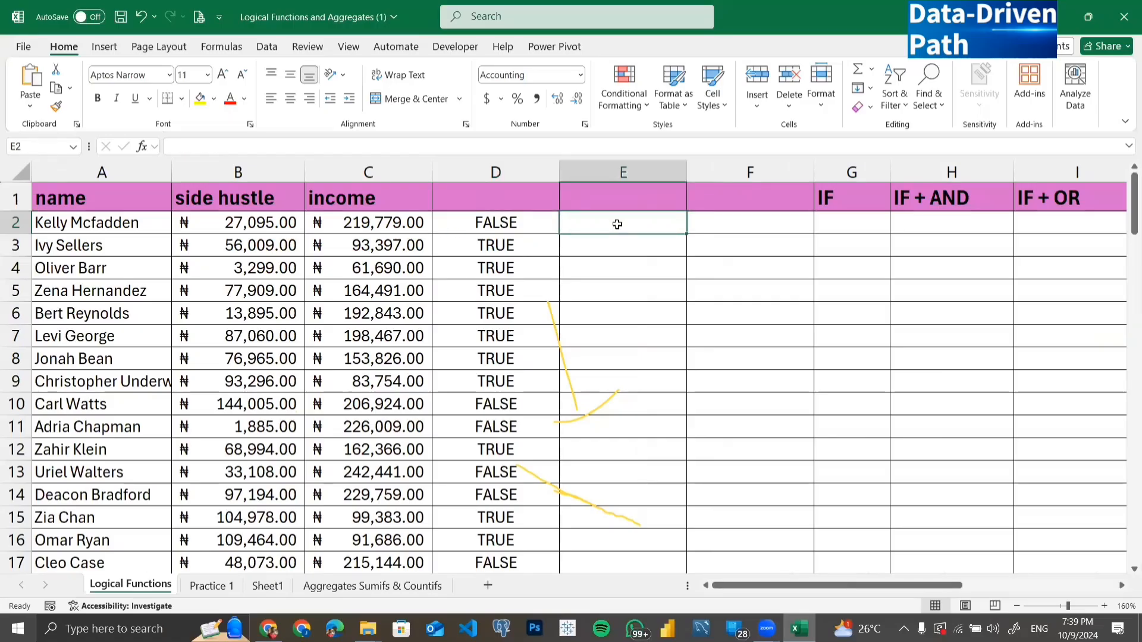
{"action": "type", "text": "="}
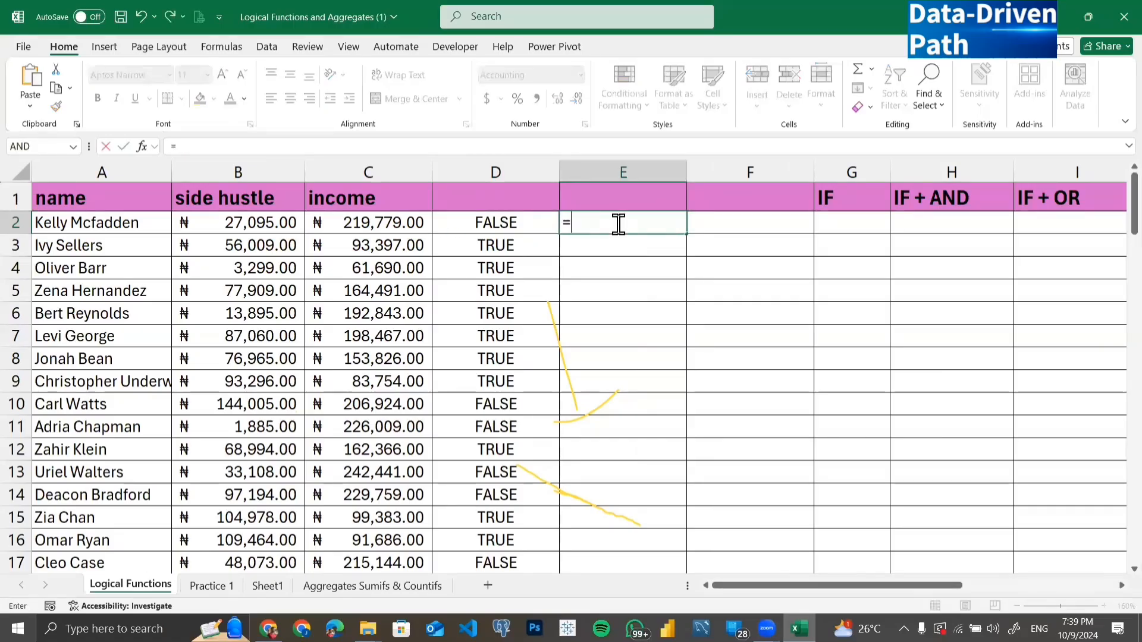
{"action": "type", "text": "AND"}
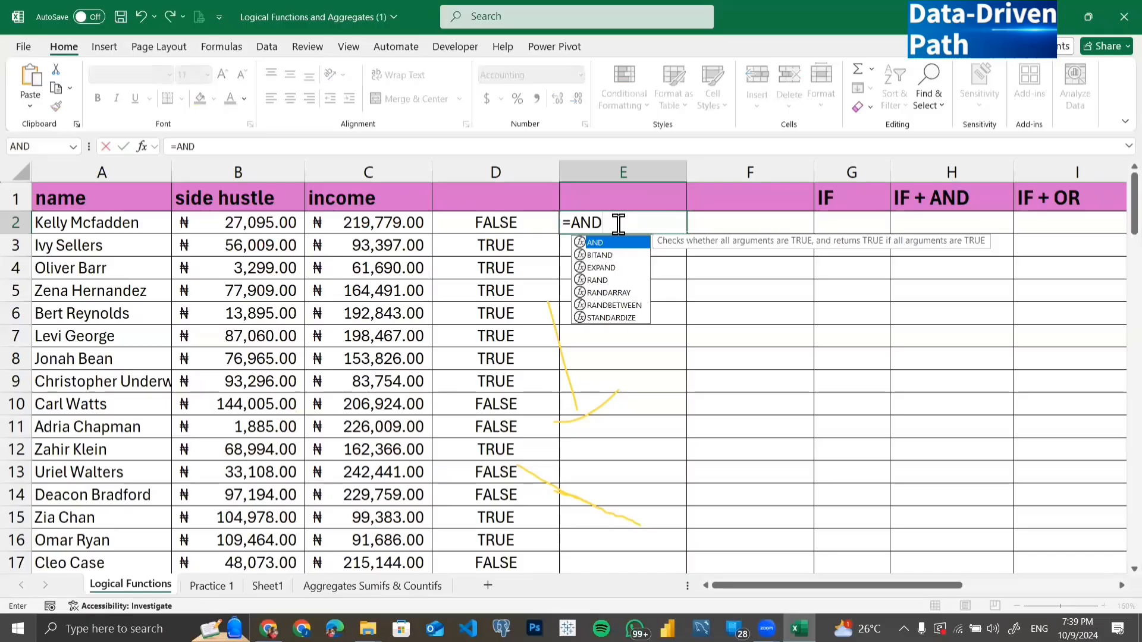
{"action": "type", "text": "("}
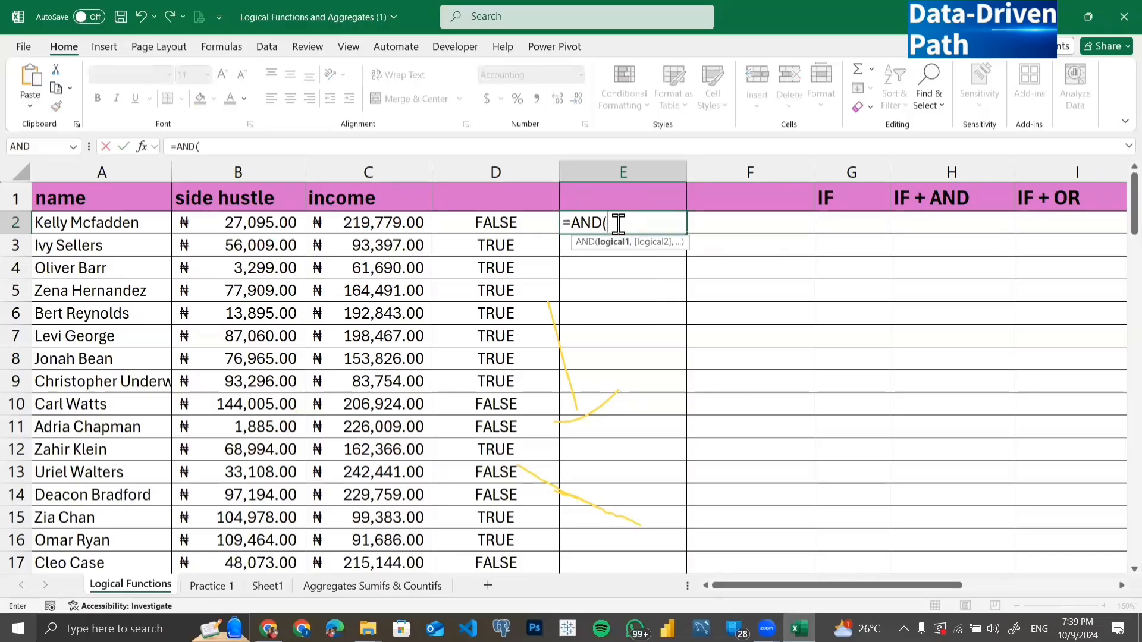
{"action": "left_click", "coordinate": [378, 218]}
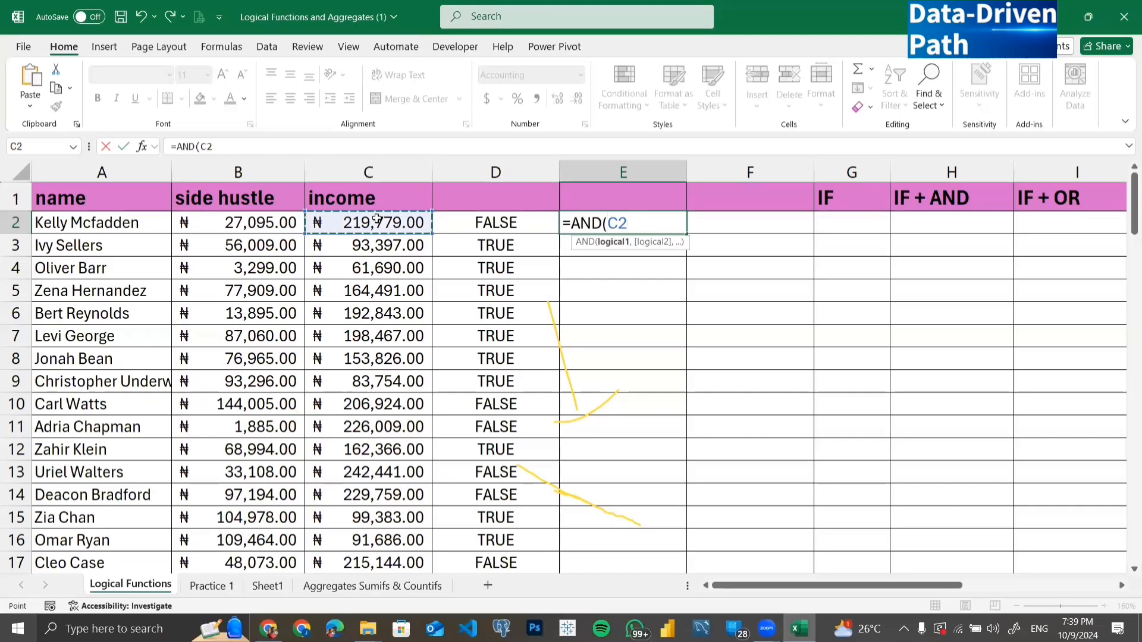
{"action": "type", "text": "<20"}
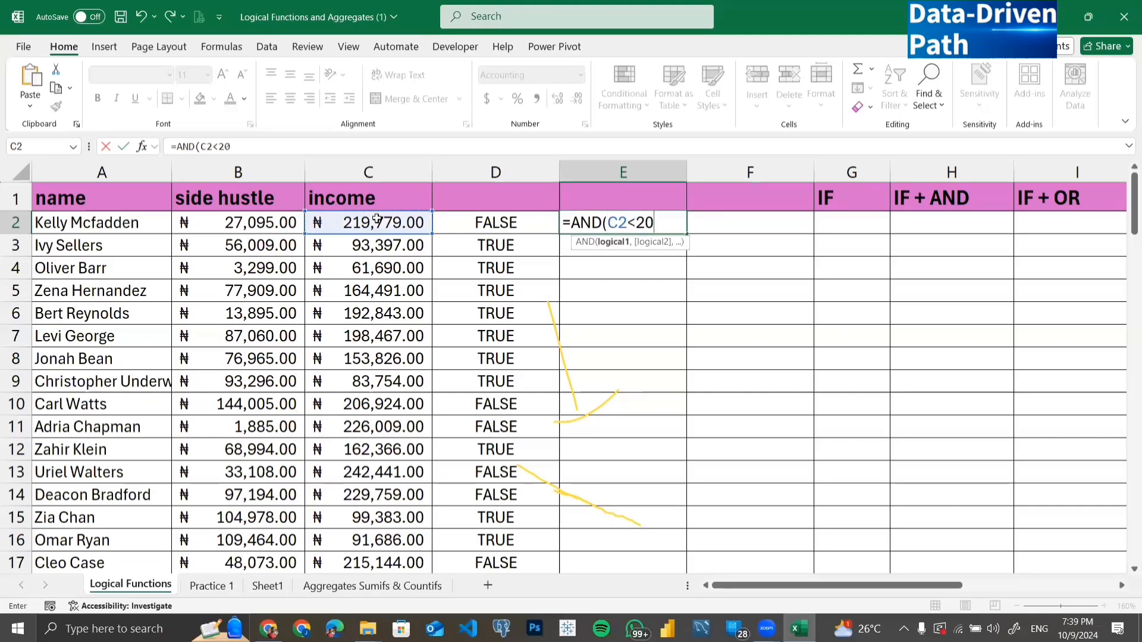
{"action": "type", "text": "0000"}
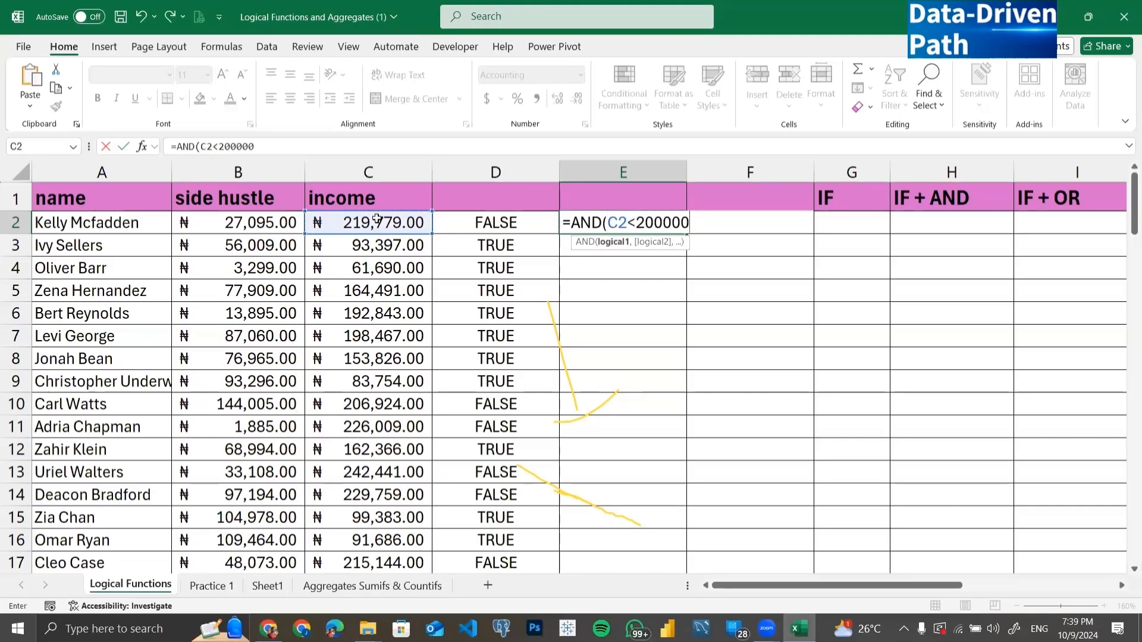
{"action": "key", "text": "BackSpace"}
{"action": "key", "text": "BackSpace"}
{"action": "key", "text": "BackSpace"}
{"action": "key", "text": "BackSpace"}
{"action": "key", "text": "BackSpace"}
{"action": "key", "text": "BackSpace"}
{"action": "key", "text": "BackSpace"}
{"action": "key", "text": "BackSpace"}
{"action": "key", "text": "BackSpace"}
{"action": "key", "text": "BackSpace"}
{"action": "key", "text": "BackSpace"}
{"action": "key", "text": "BackSpace"}
{"action": "key", "text": "BackSpace"}
{"action": "key", "text": "BackSpace"}
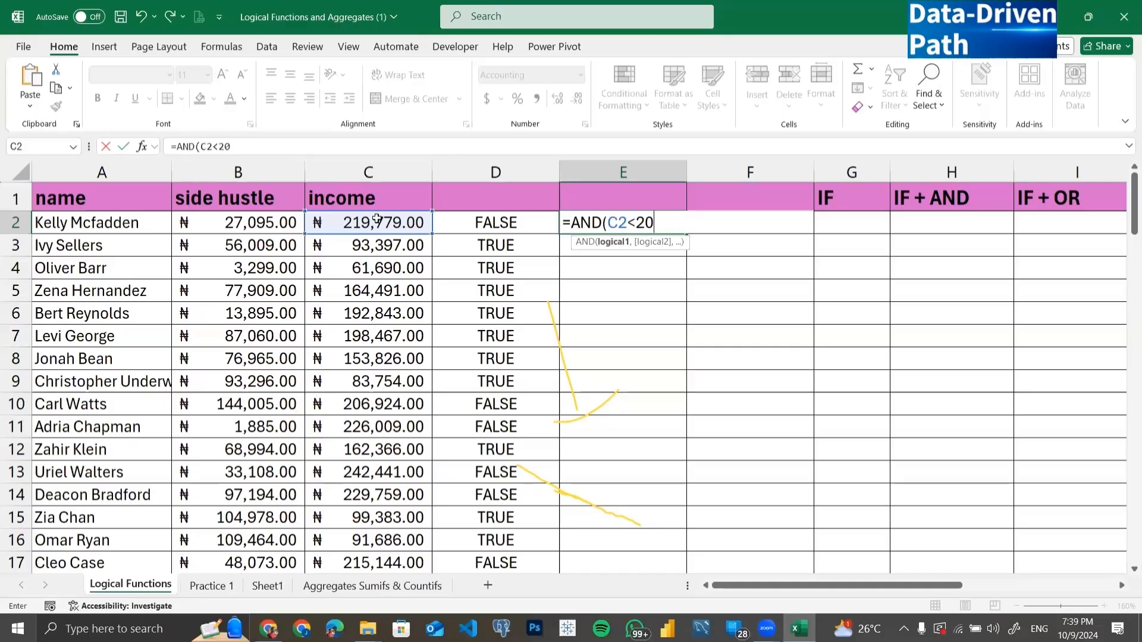
{"action": "key", "text": "Escape"}
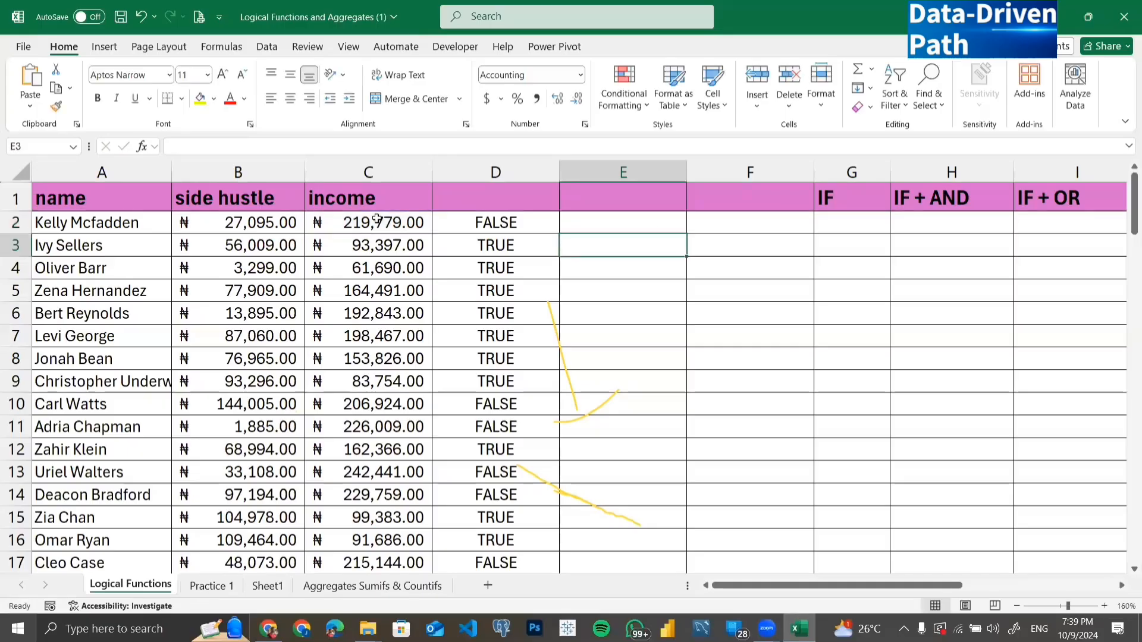
Enter =AND(C2<200000) in cell E2 to test the income, and fill the formula down column E
{"action": "type", "text": "="}
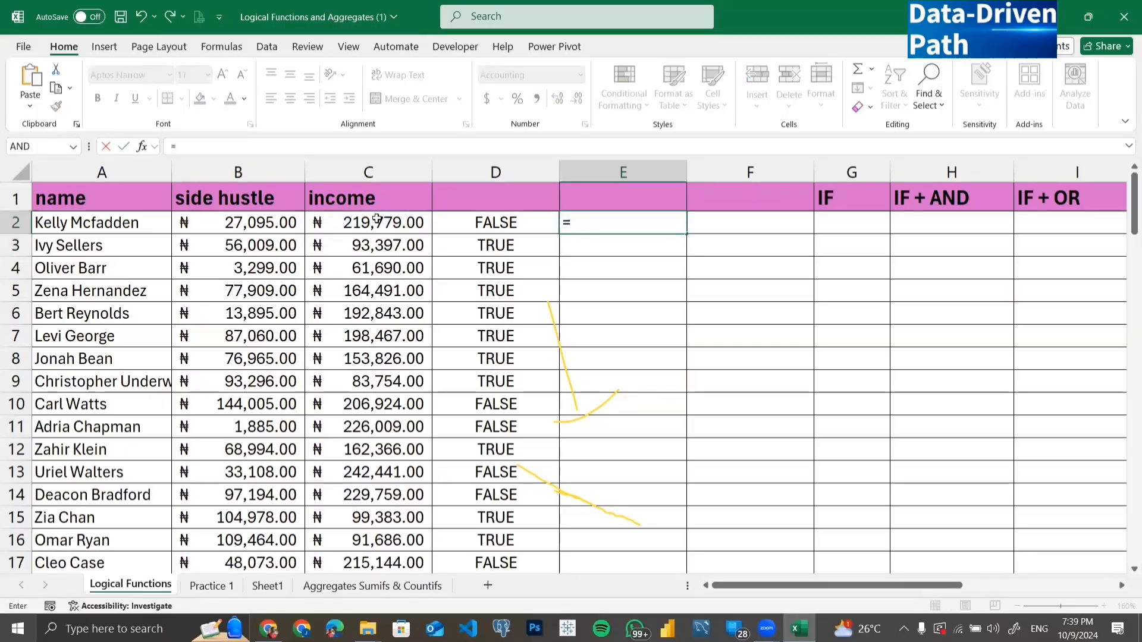
{"action": "type", "text": "AND"}
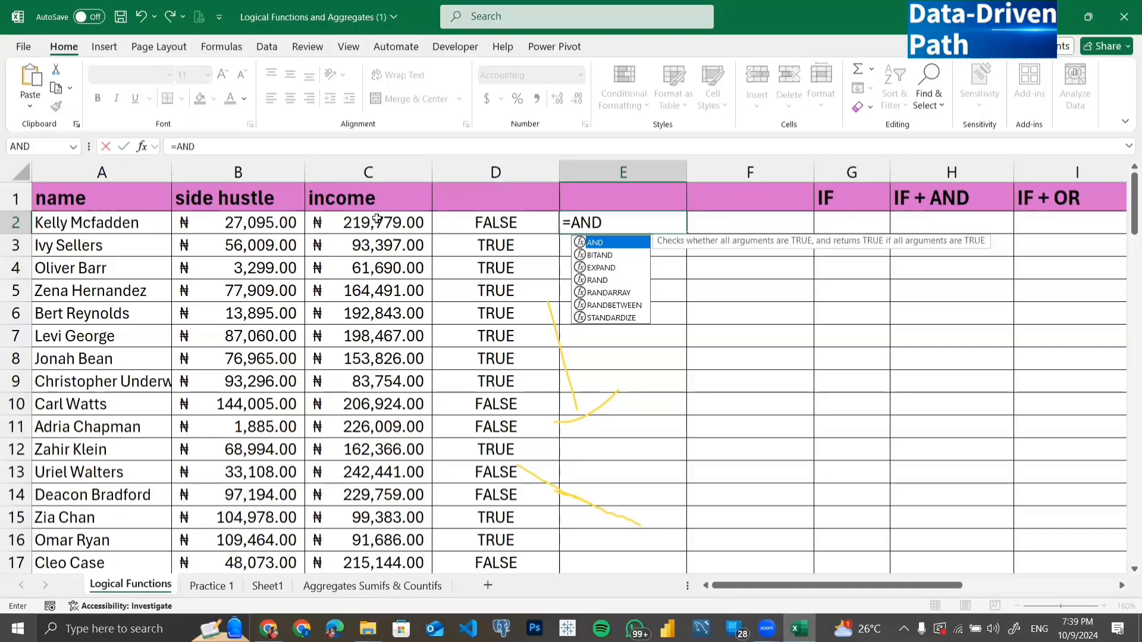
{"action": "type", "text": "("}
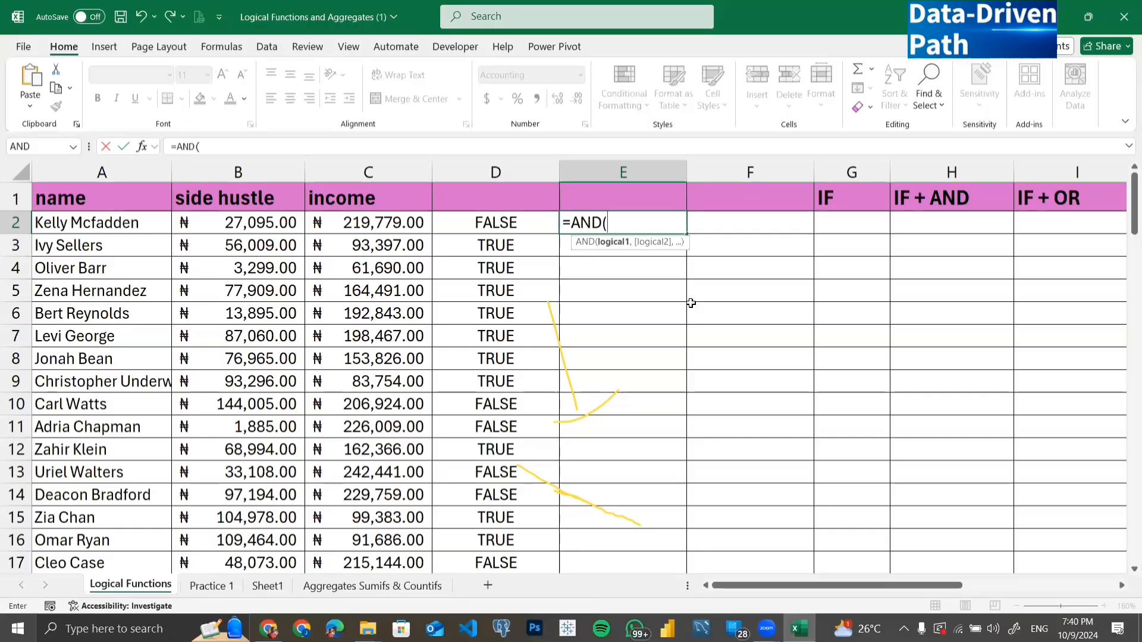
{"action": "left_click", "coordinate": [385, 223]}
{"action": "type", "text": "<"}
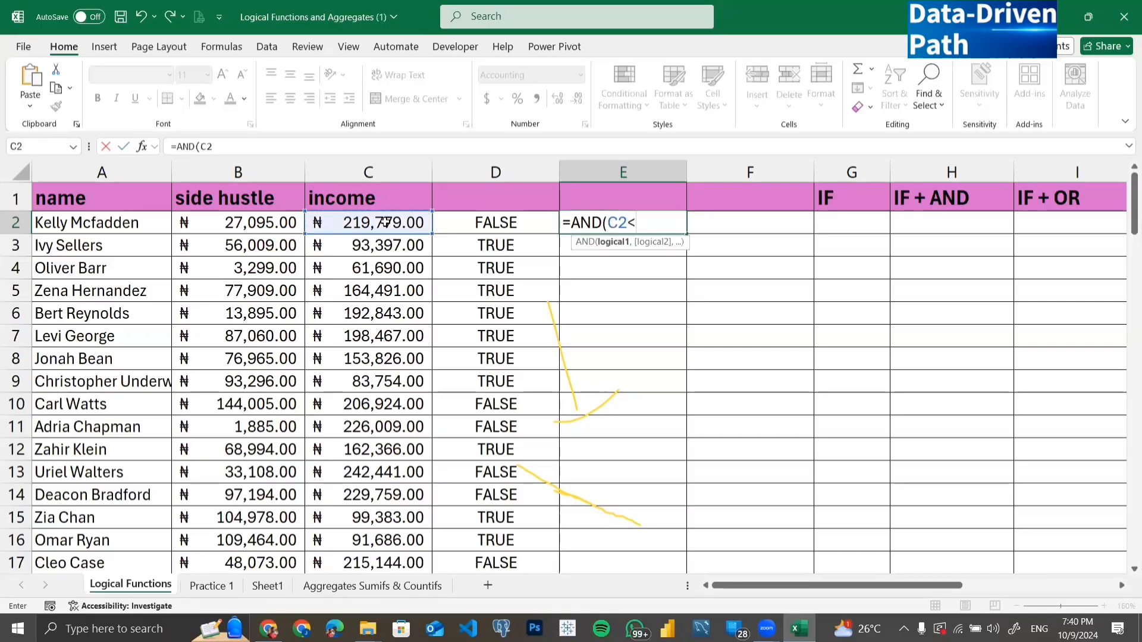
{"action": "type", "text": "200000"}
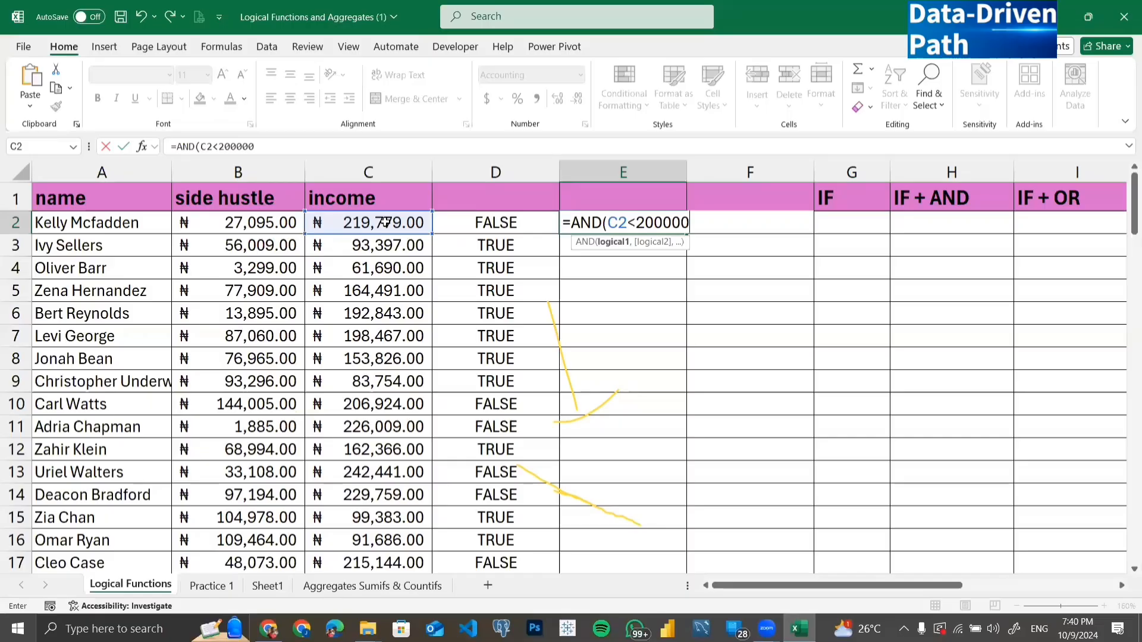
{"action": "type", "text": ")"}
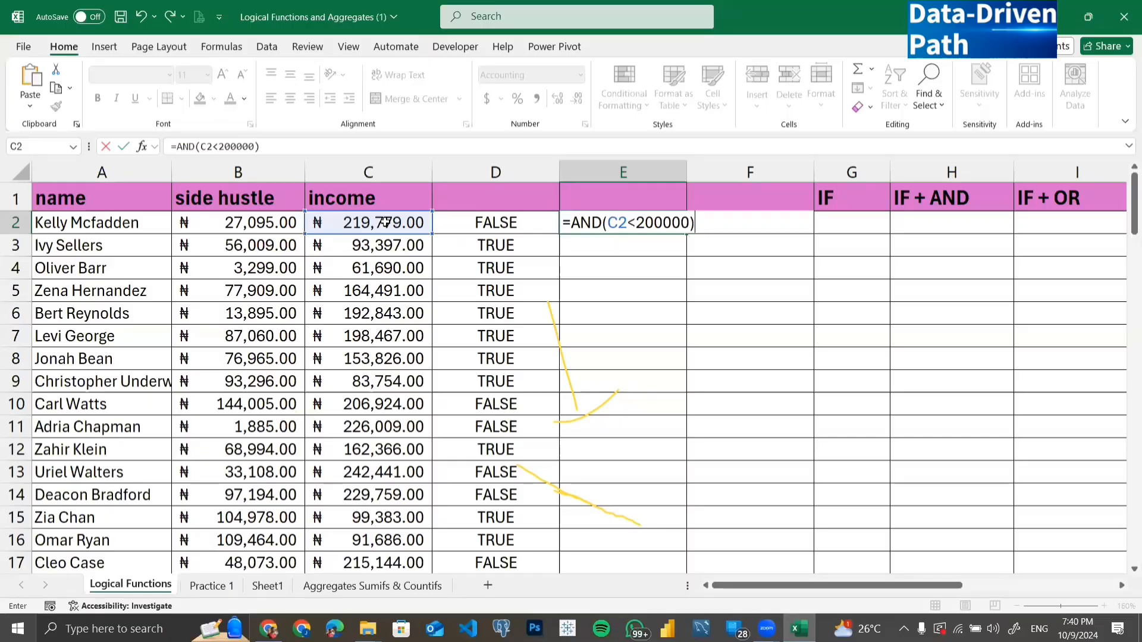
{"action": "key", "text": "Return"}
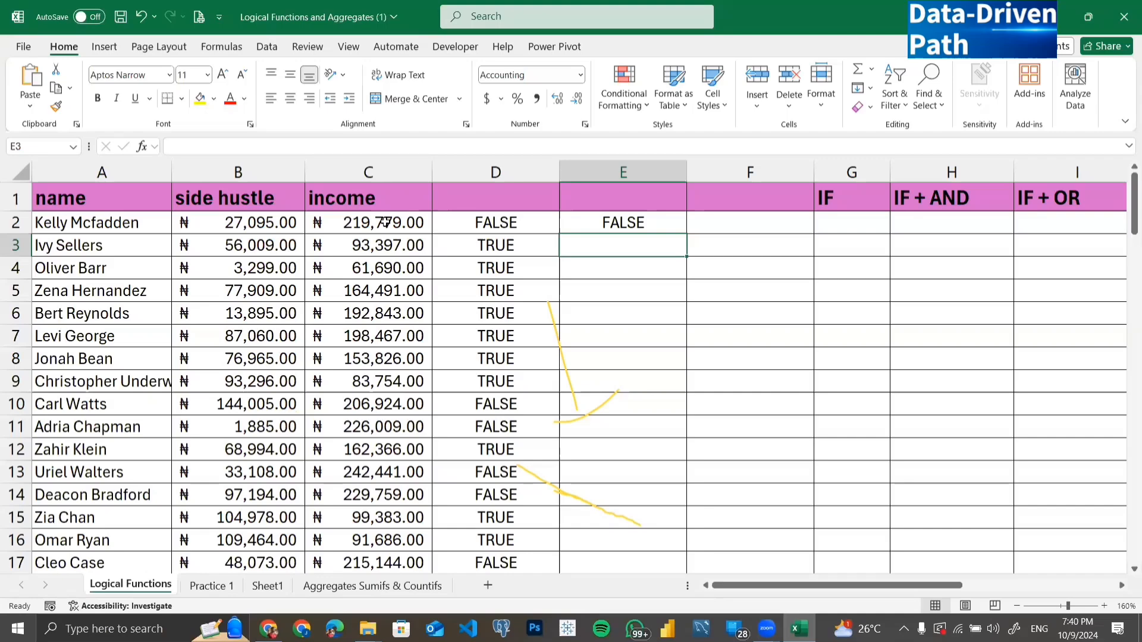
{"action": "left_click", "coordinate": [601, 220]}
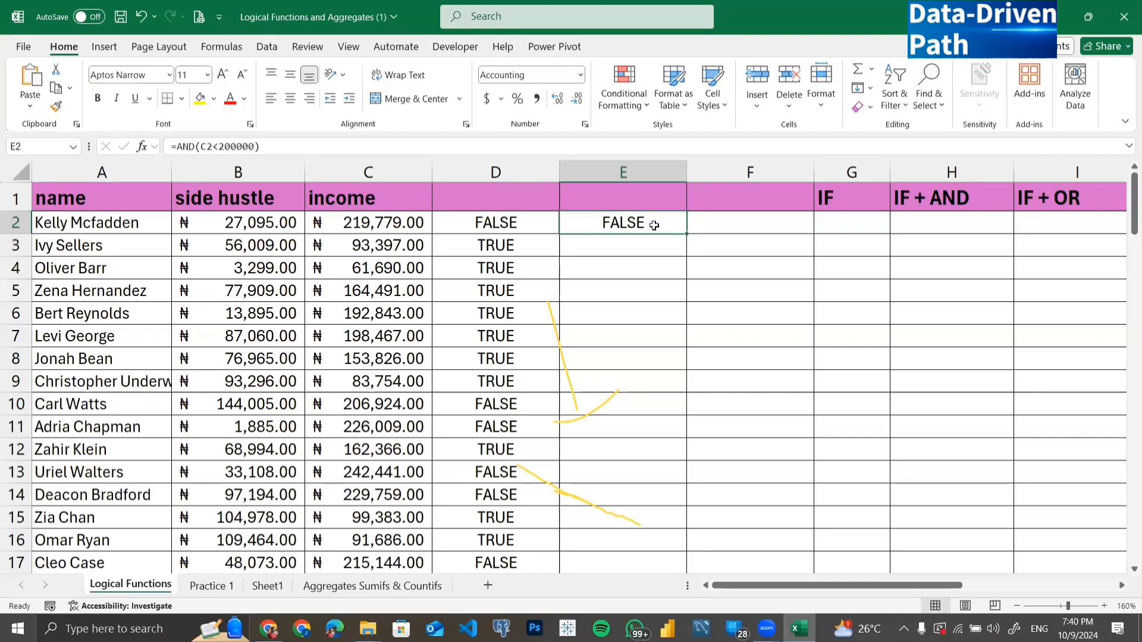
{"action": "double_click", "coordinate": [687, 234]}
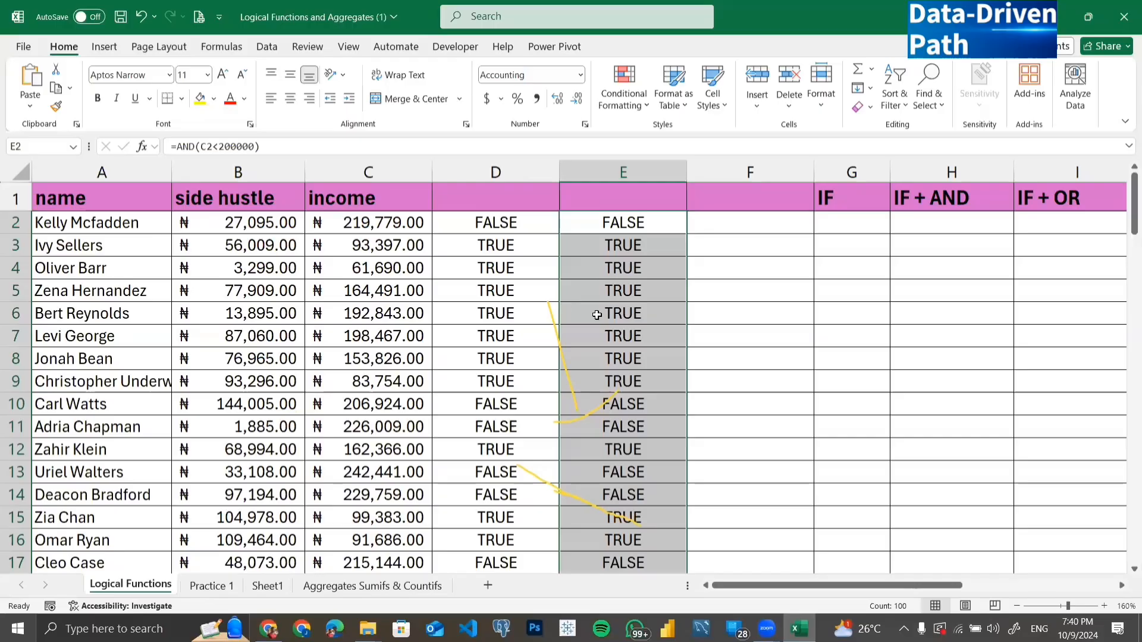
Enter =OR(C2<200000) in cell F2 to test the income, and fill the formula down column F
{"action": "left_click", "coordinate": [729, 223]}
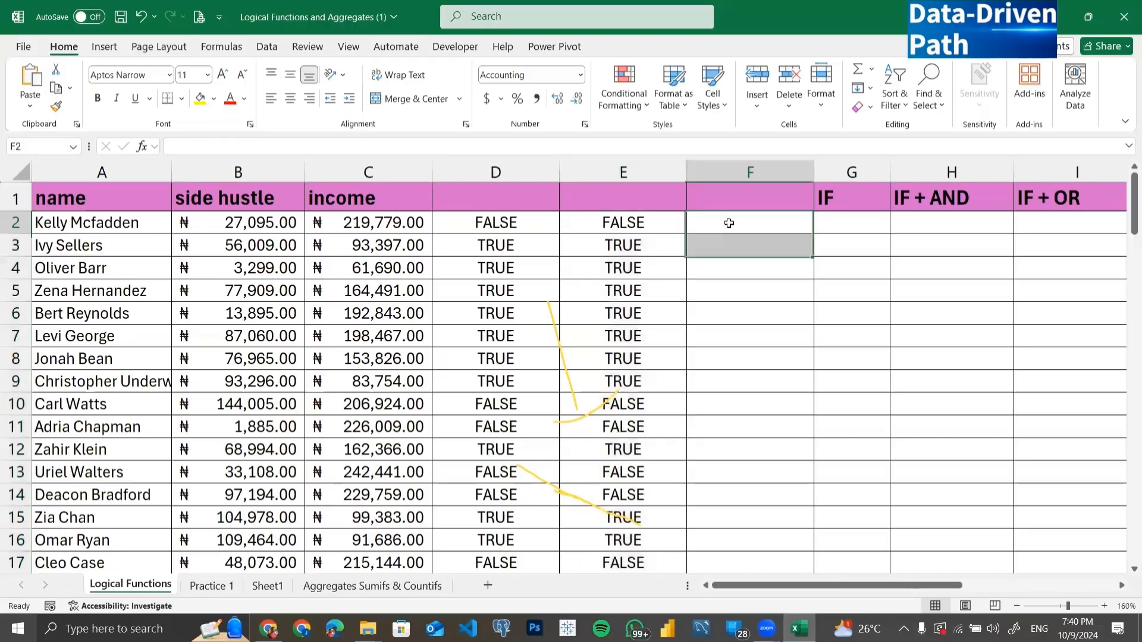
{"action": "type", "text": "=OR"}
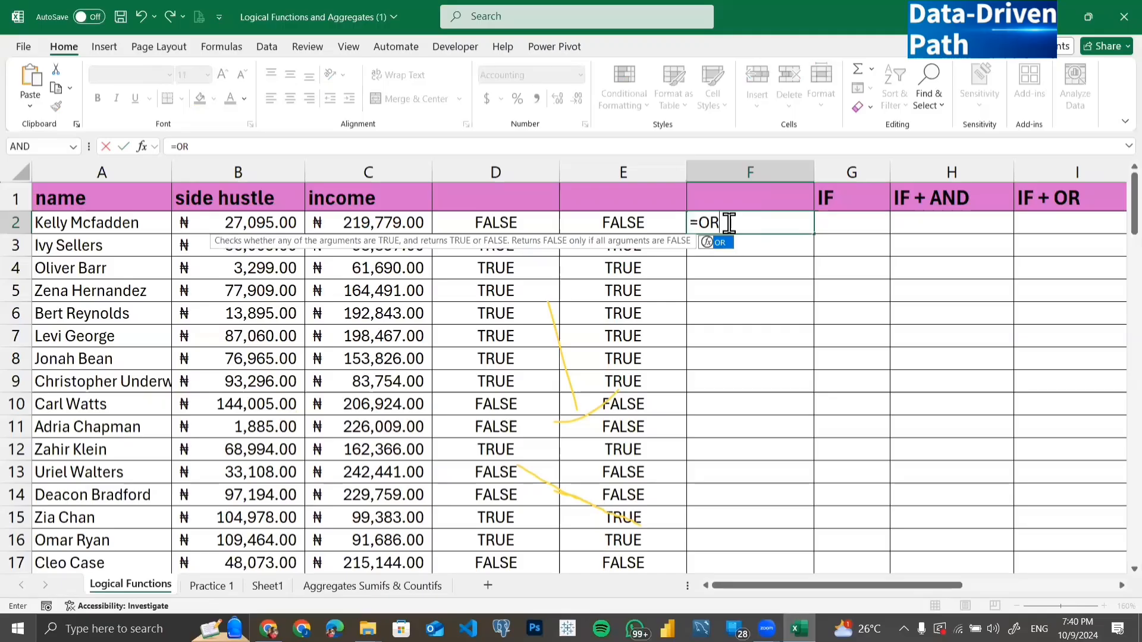
{"action": "type", "text": "("}
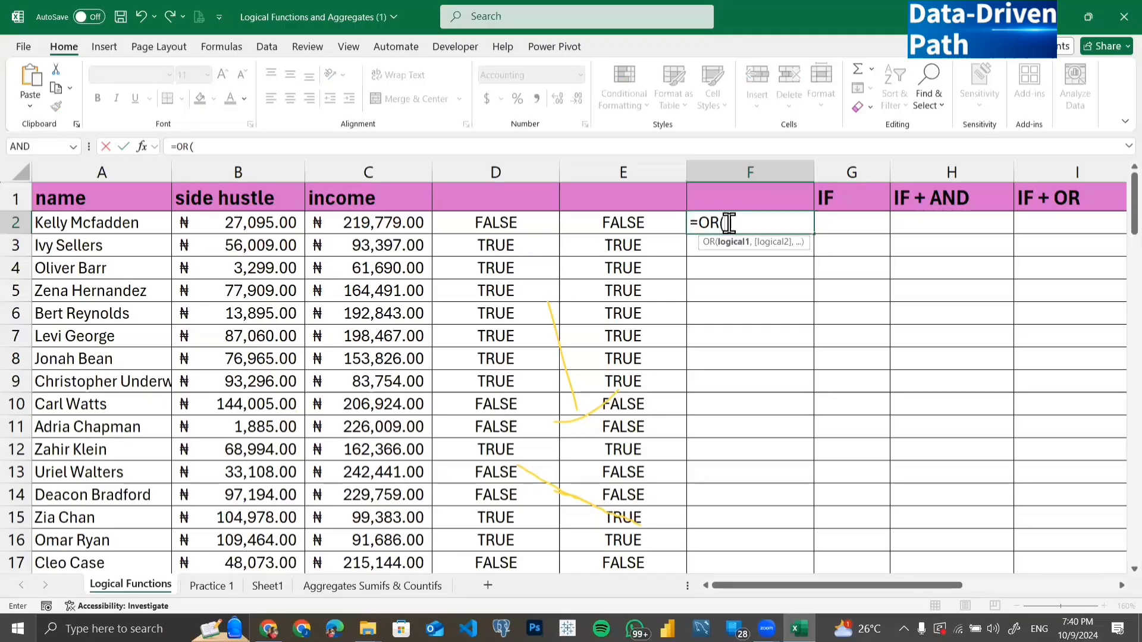
{"action": "key", "text": "BackSpace"}
{"action": "key", "text": "BackSpace"}
{"action": "key", "text": "BackSpace"}
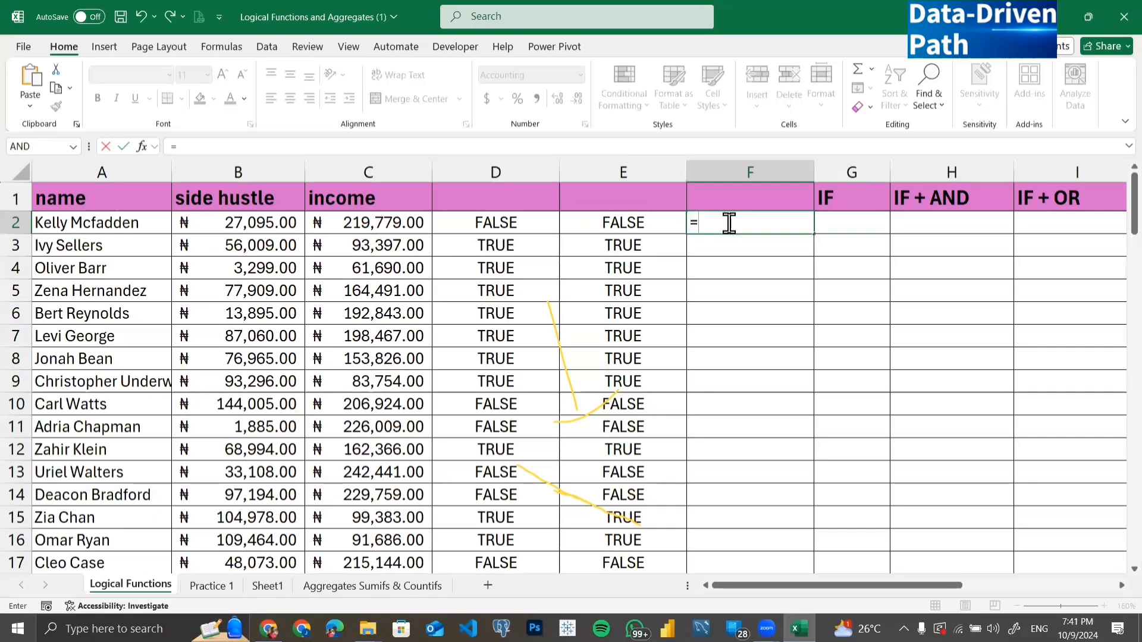
{"action": "type", "text": "OR`"}
{"action": "key", "text": "BackSpace"}
{"action": "type", "text": "("}
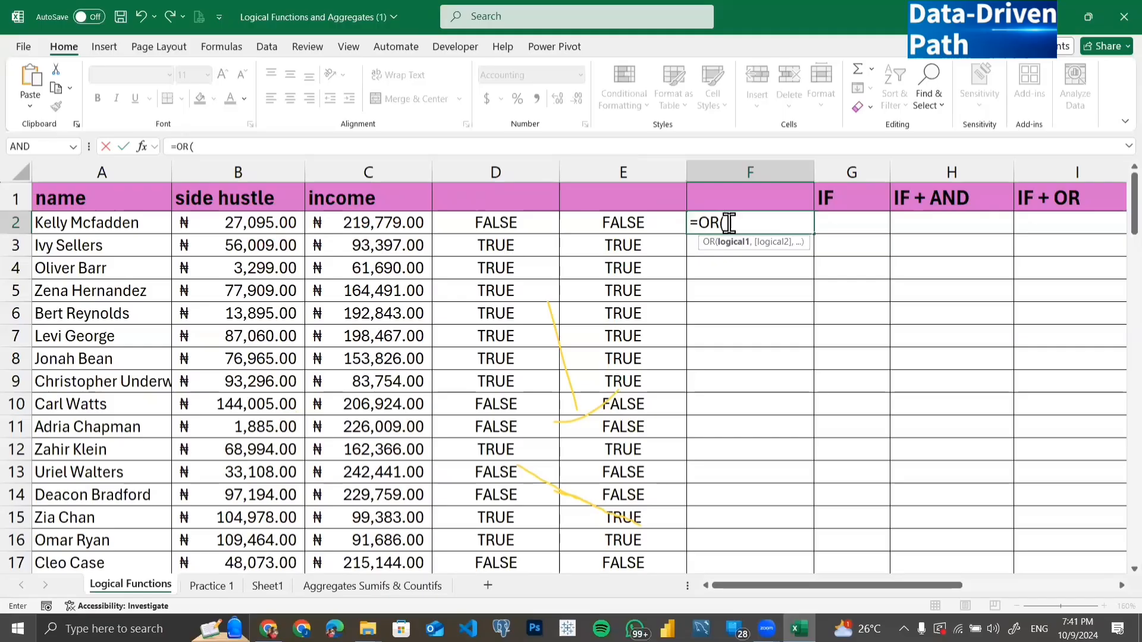
{"action": "scroll", "coordinate": [702, 375], "scroll_direction": "right", "scroll_amount": 2}
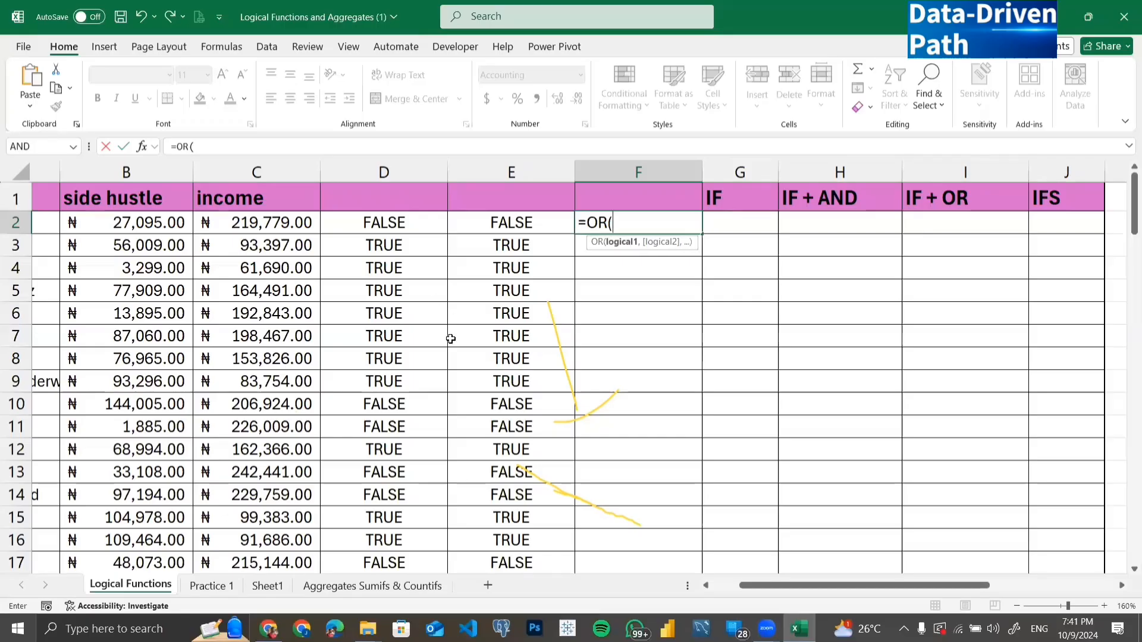
{"action": "left_click", "coordinate": [259, 222]}
{"action": "type", "text": "<"}
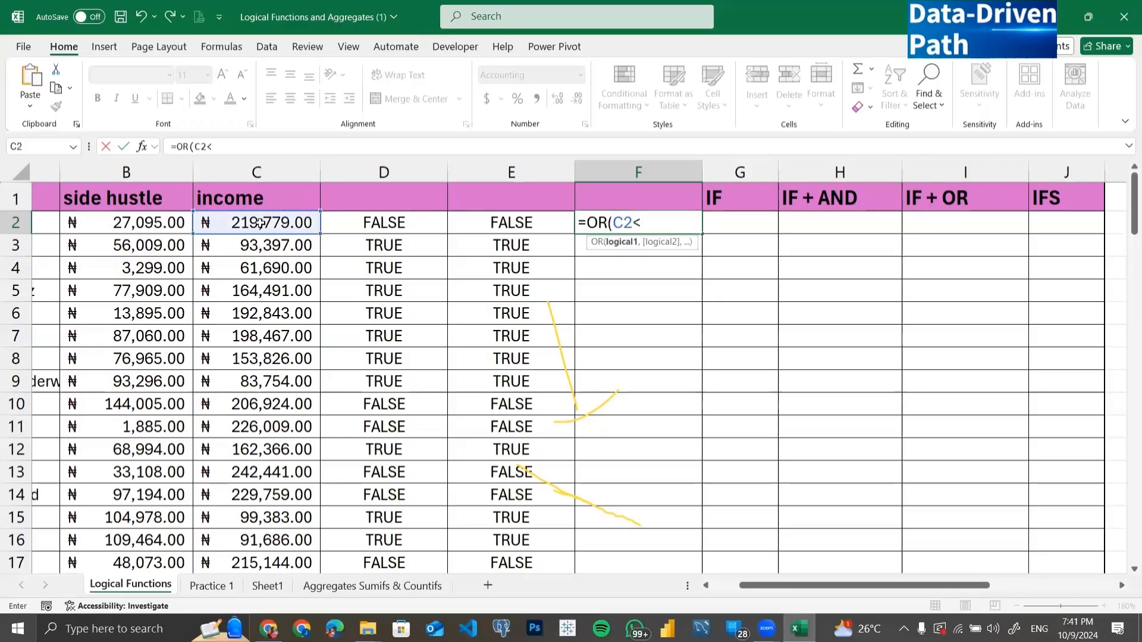
{"action": "type", "text": "200000)"}
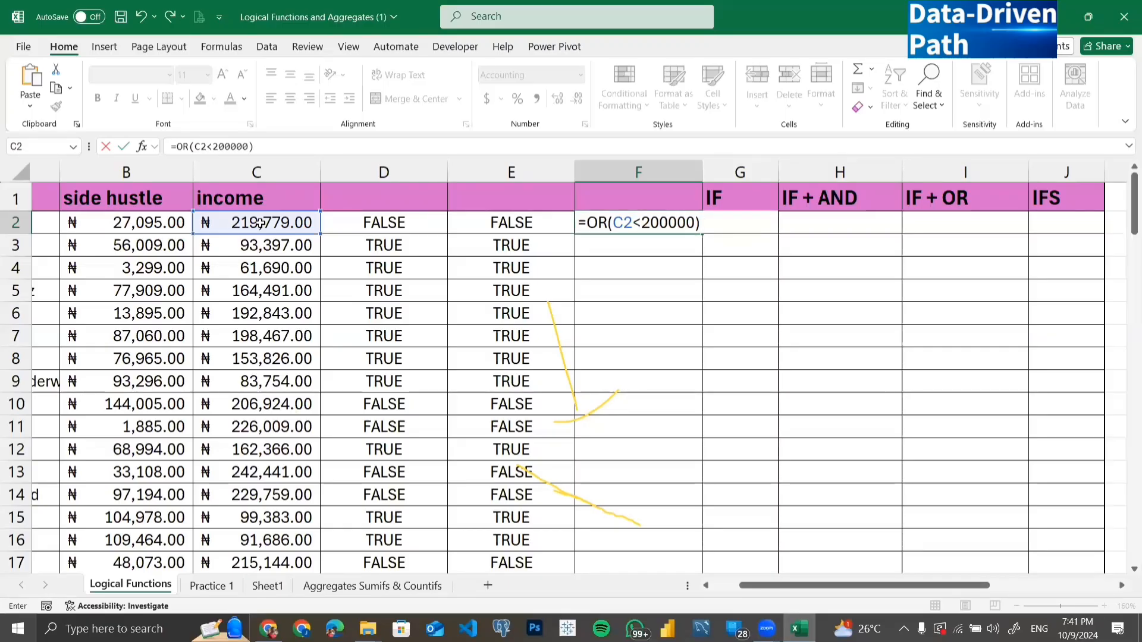
{"action": "key", "text": "Return"}
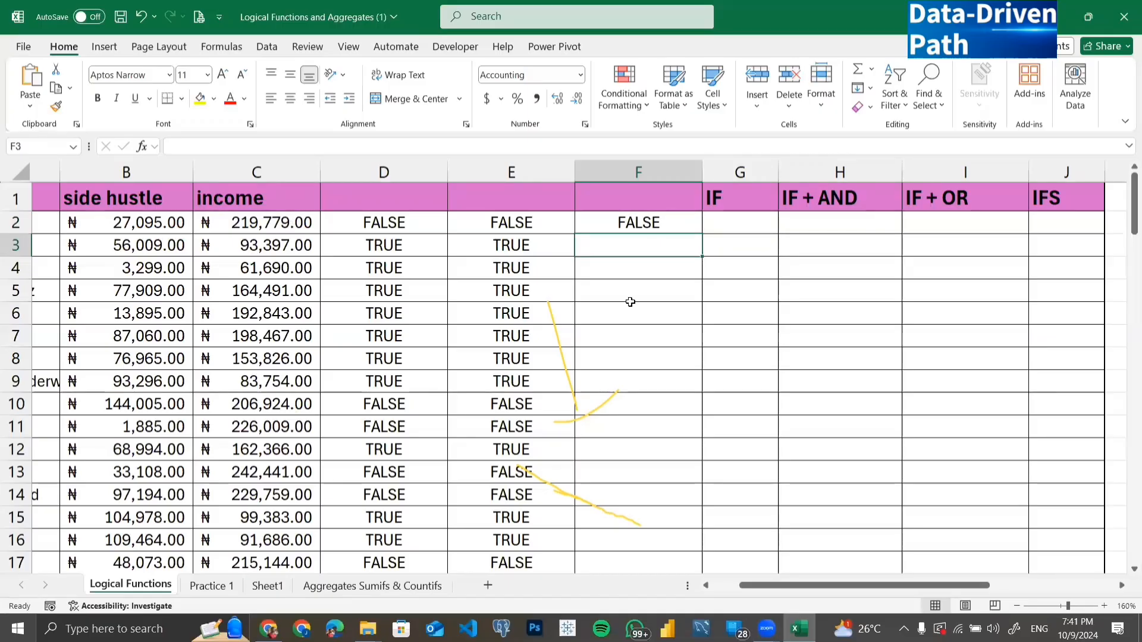
{"action": "left_click", "coordinate": [631, 219]}
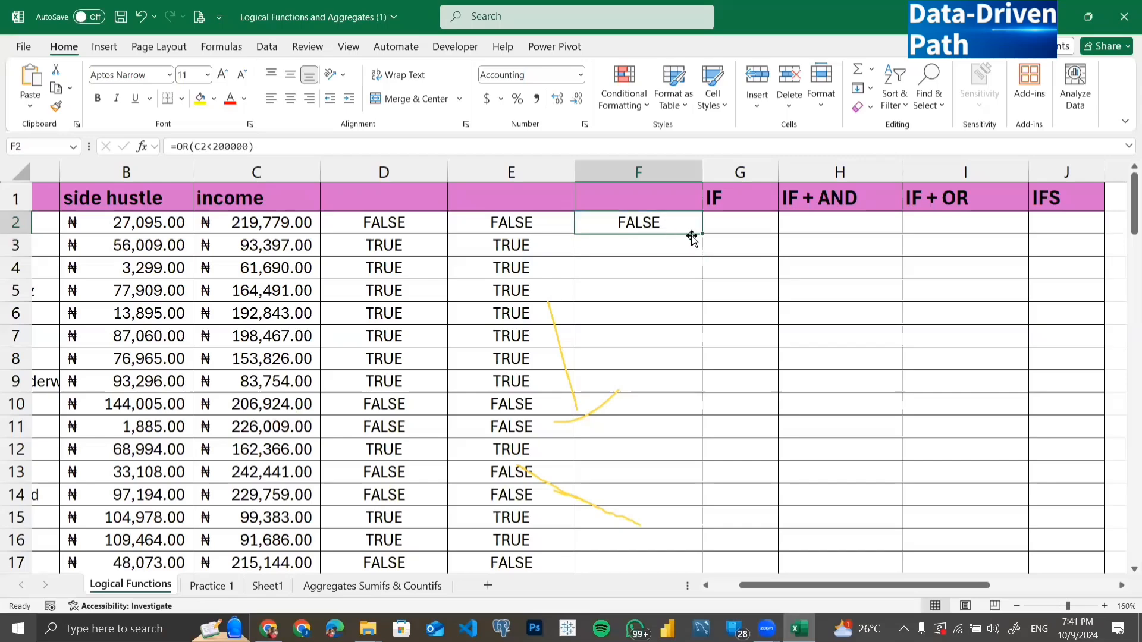
{"action": "double_click", "coordinate": [703, 233]}
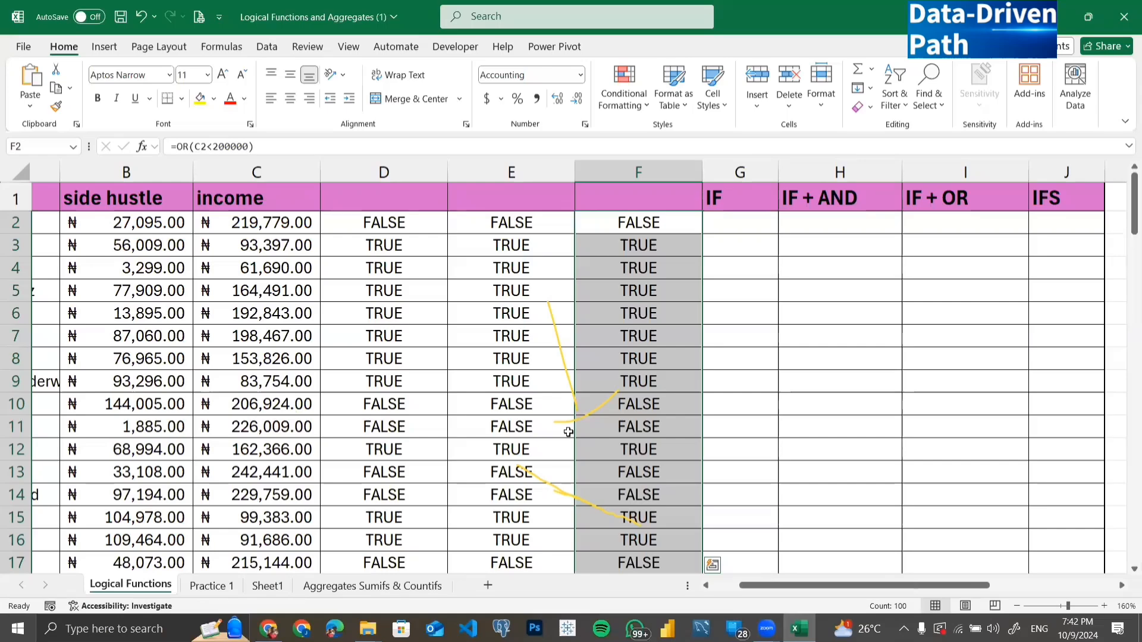
Undo the single-condition AND and OR formula entries and fills in columns E and F
{"action": "double_click", "coordinate": [530, 223]}
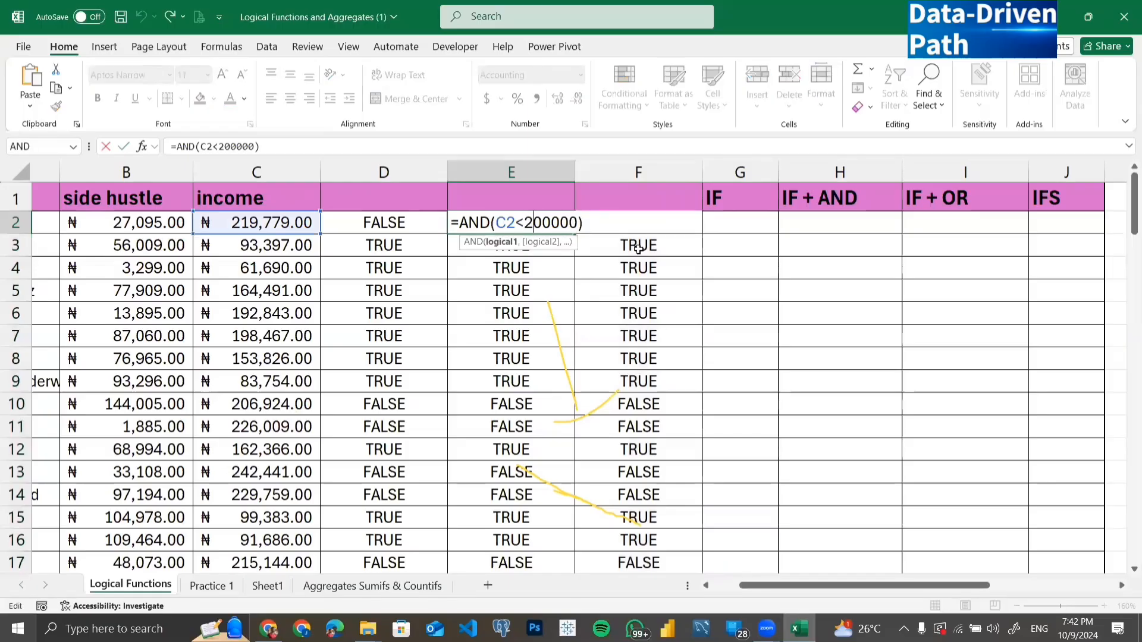
{"action": "key", "text": "Tab"}
{"action": "key", "text": "ctrl+shift+Down"}
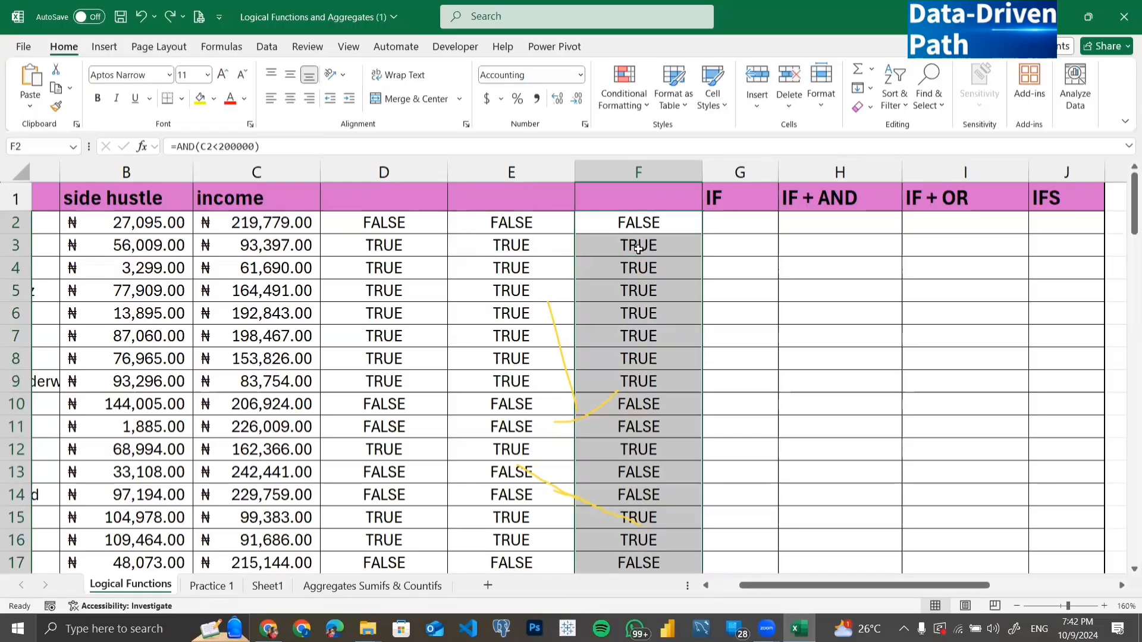
{"action": "key", "text": "ctrl+z"}
{"action": "key", "text": "ctrl+z"}
{"action": "key", "text": "ctrl+z"}
{"action": "key", "text": "ctrl+z"}
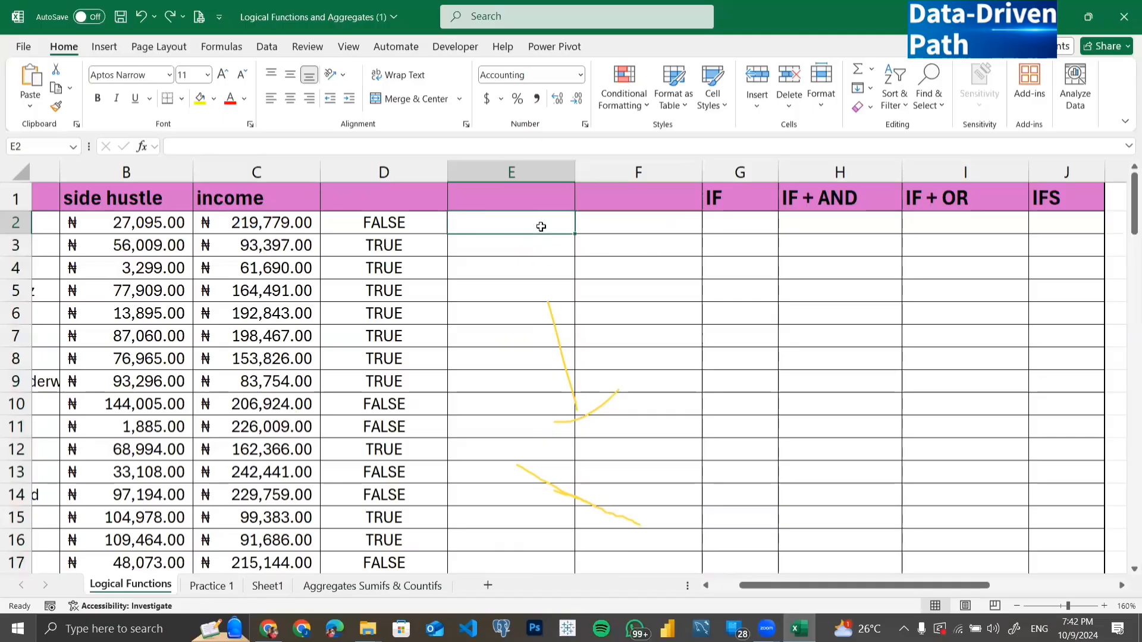
Enter =AND(C2>150000,B2>100000) in cell E2 to test income and side hustle together, and fill it down column E
{"action": "scroll", "coordinate": [541, 226], "scroll_direction": "left", "scroll_amount": 2}
{"action": "type", "text": "="}
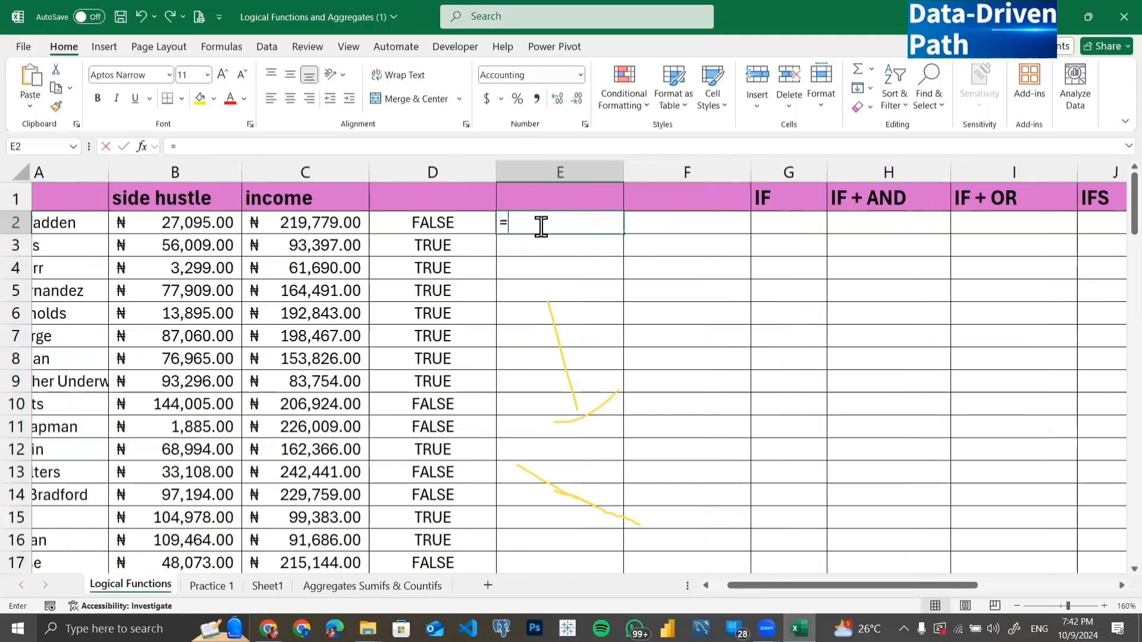
{"action": "type", "text": "AND"}
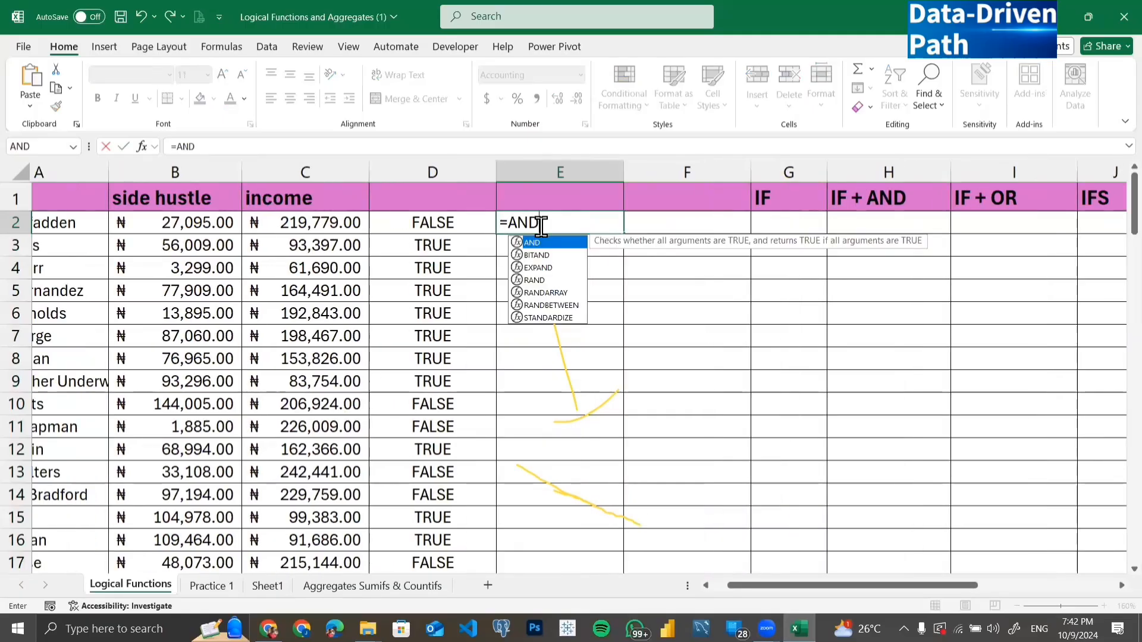
{"action": "type", "text": "("}
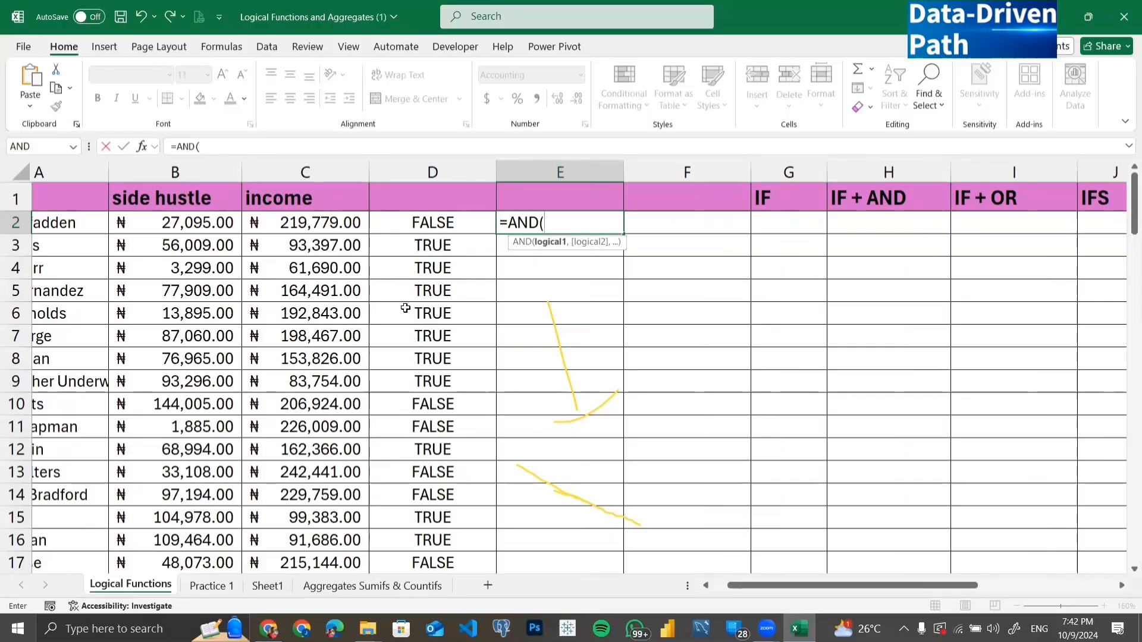
{"action": "left_click", "coordinate": [321, 225]}
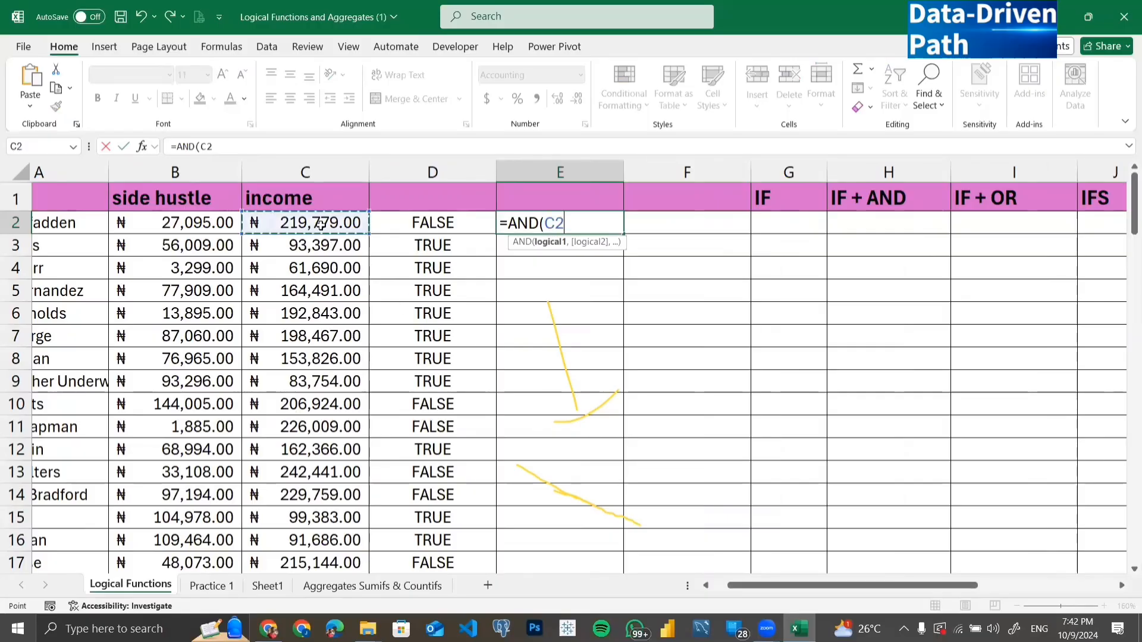
{"action": "type", "text": "<"}
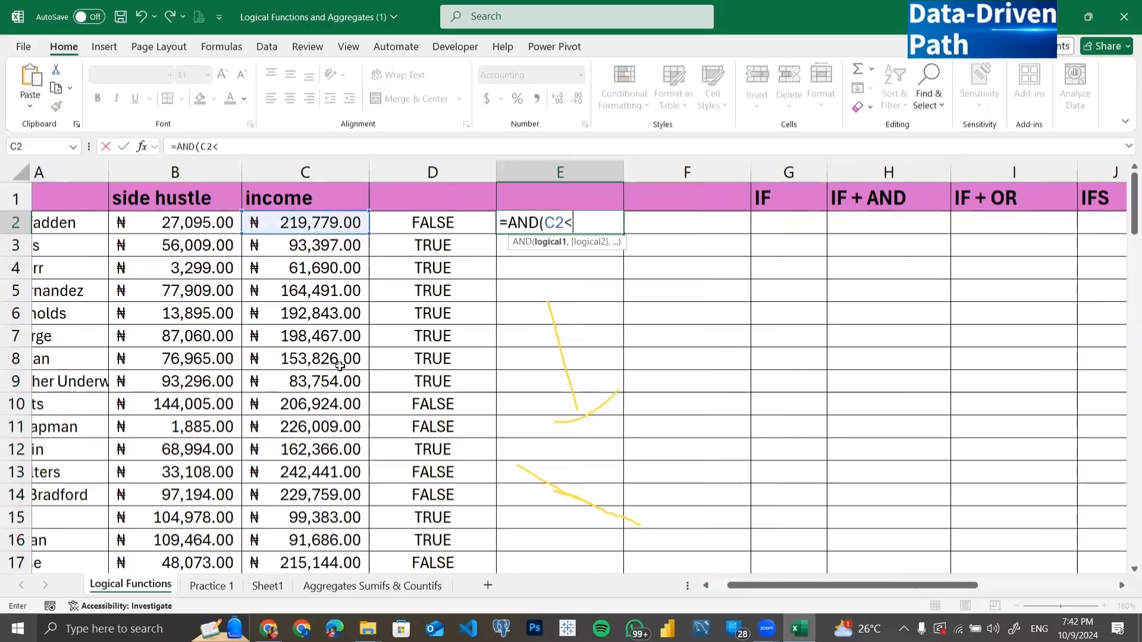
{"action": "key", "text": "BackSpace"}
{"action": "type", "text": ">"}
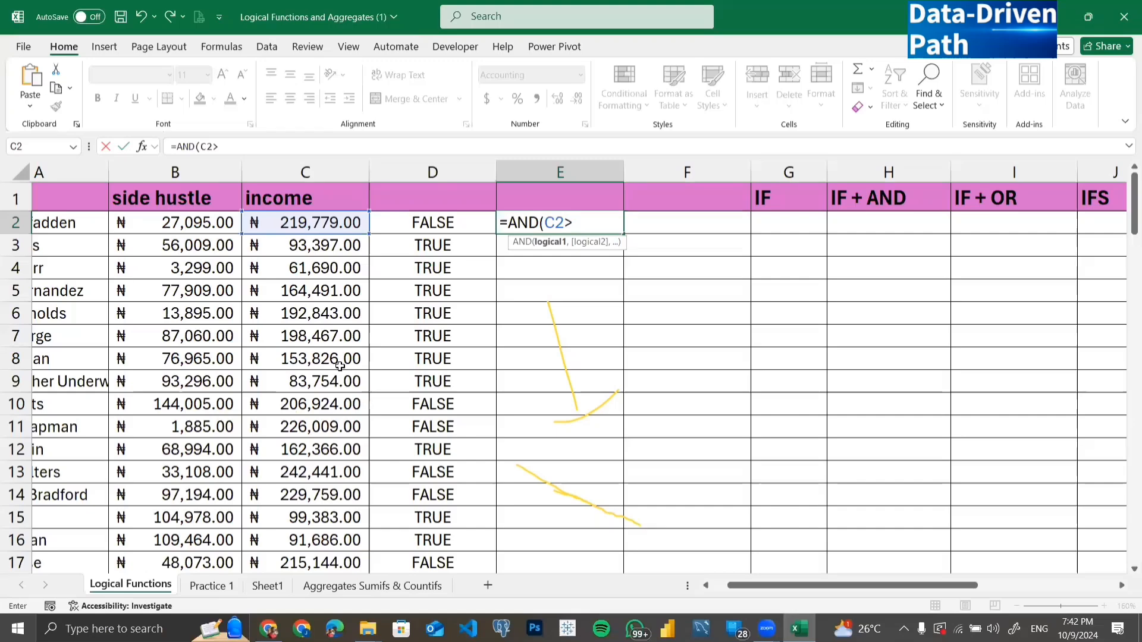
{"action": "type", "text": "1"}
{"action": "type", "text": "50"}
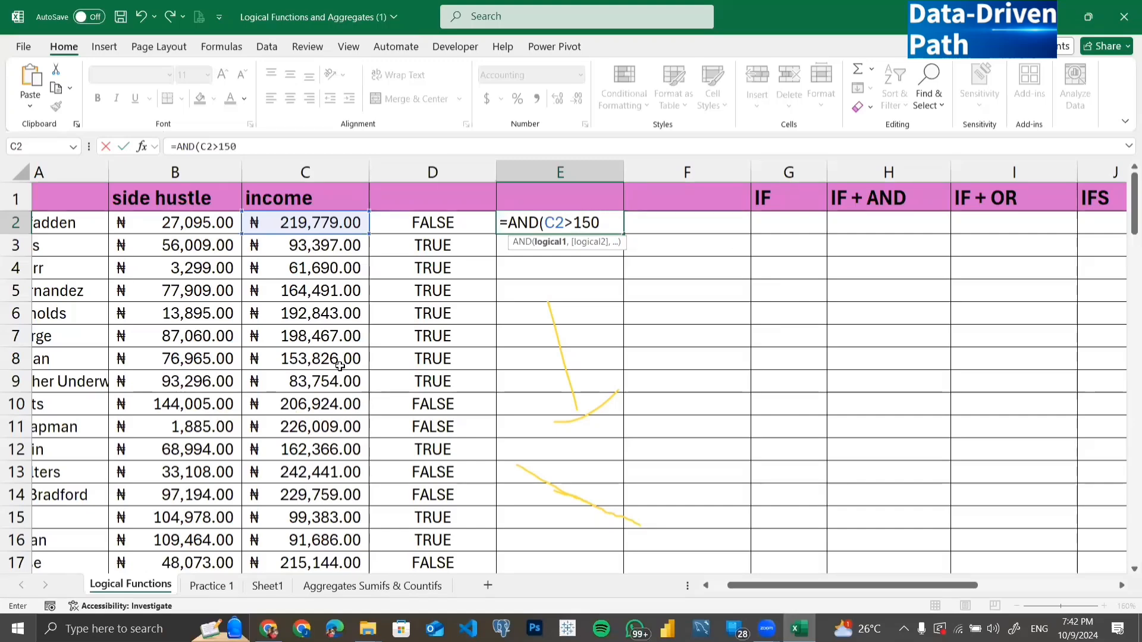
{"action": "type", "text": "000"}
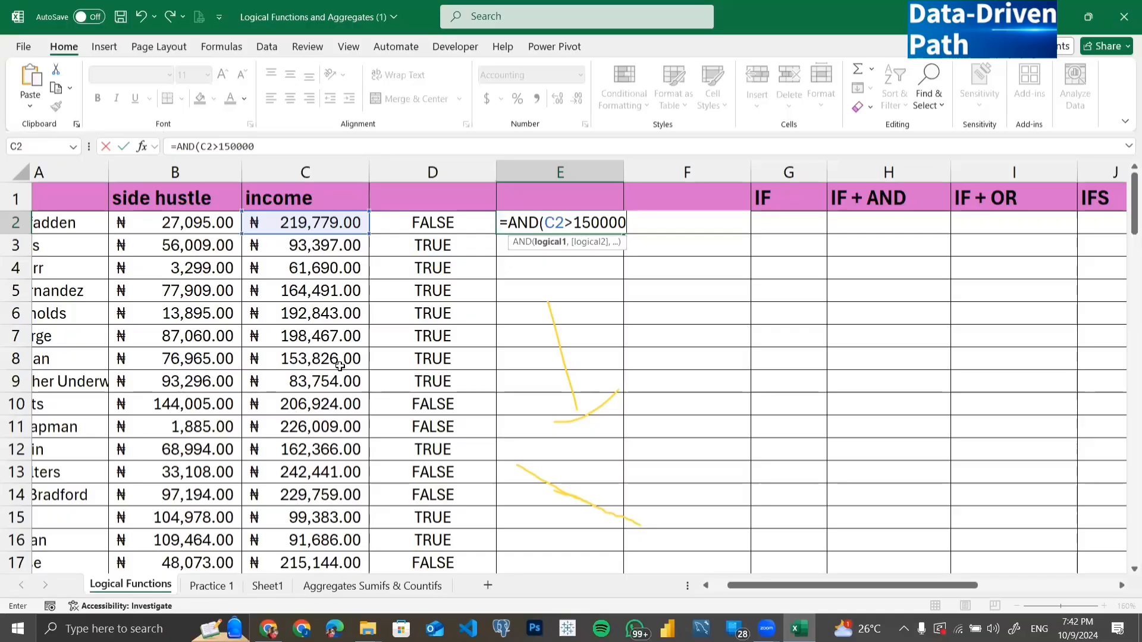
{"action": "type", "text": ","}
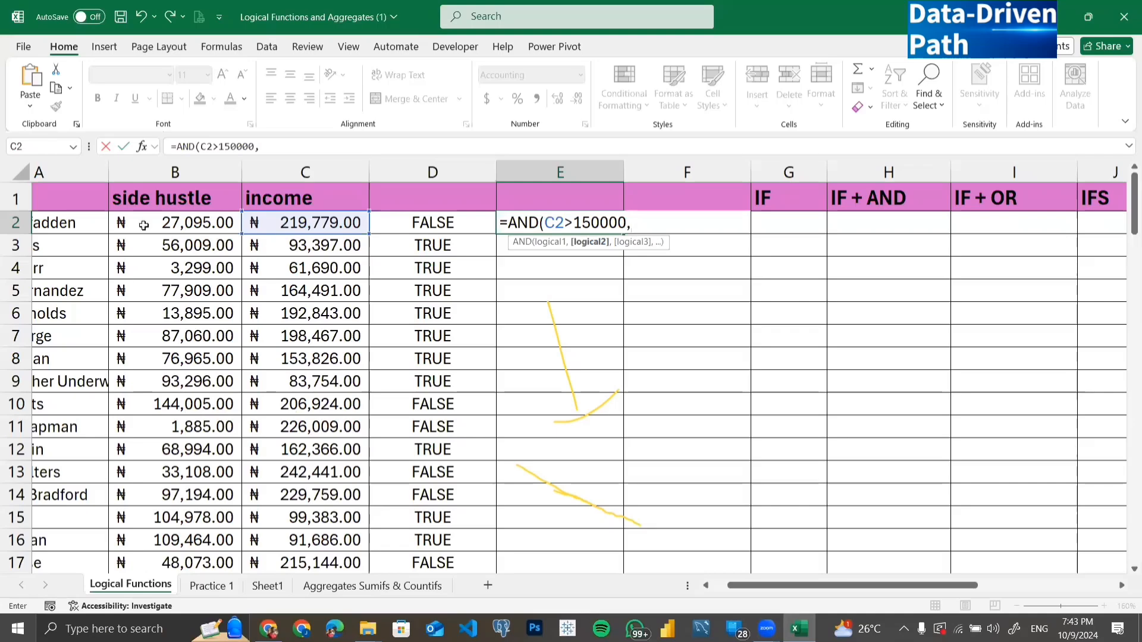
{"action": "left_click", "coordinate": [162, 222]}
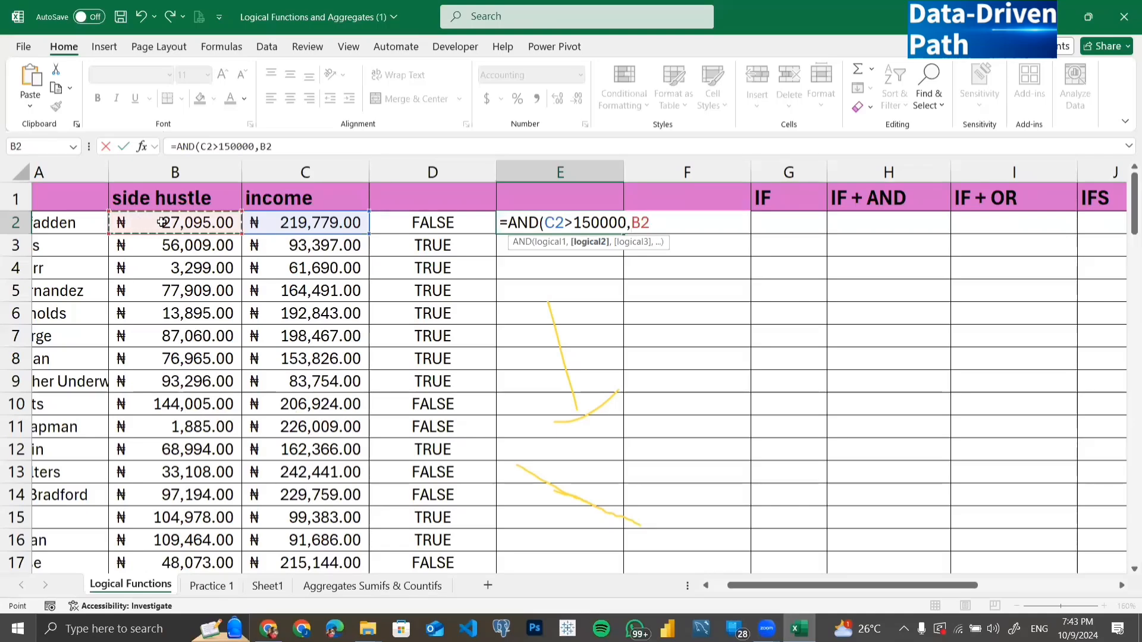
{"action": "type", "text": ">100000"}
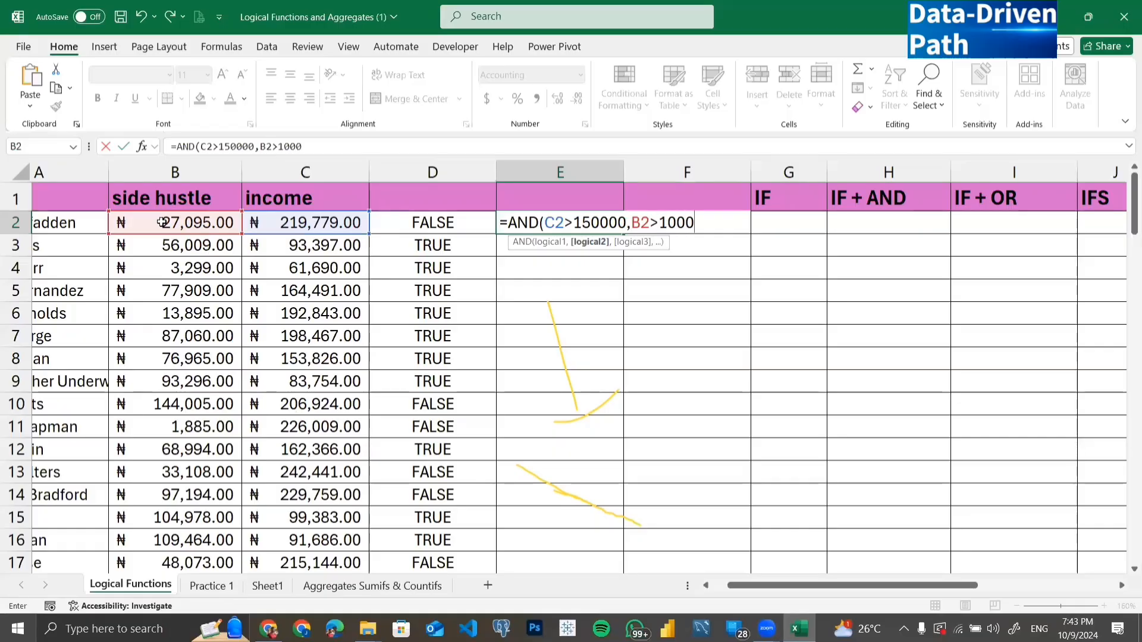
{"action": "type", "text": ")"}
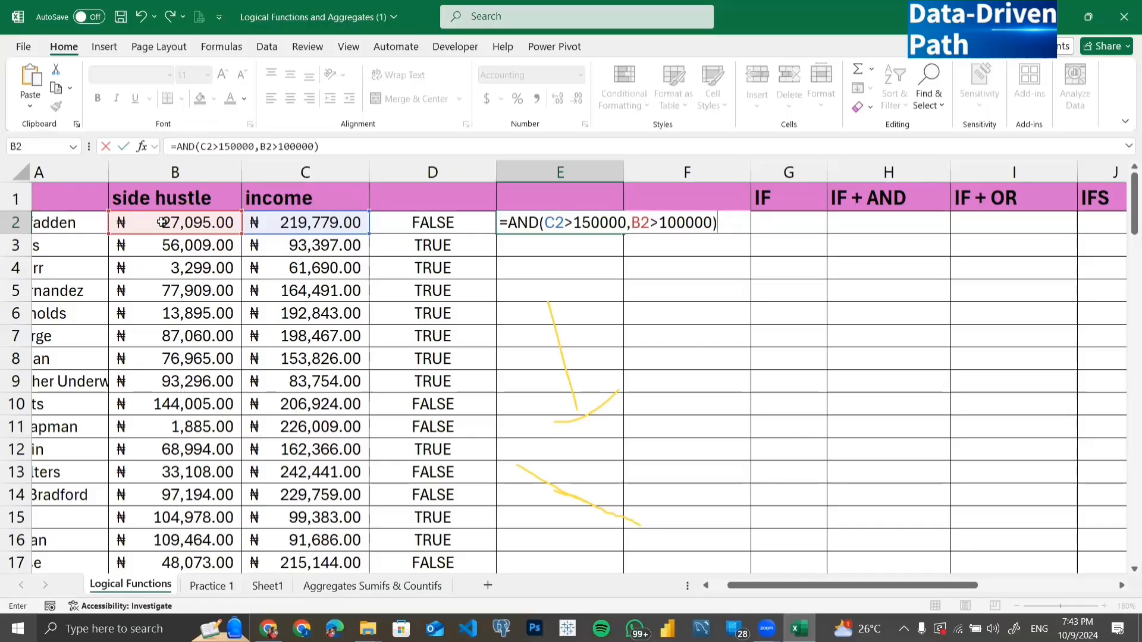
{"action": "key", "text": "Return"}
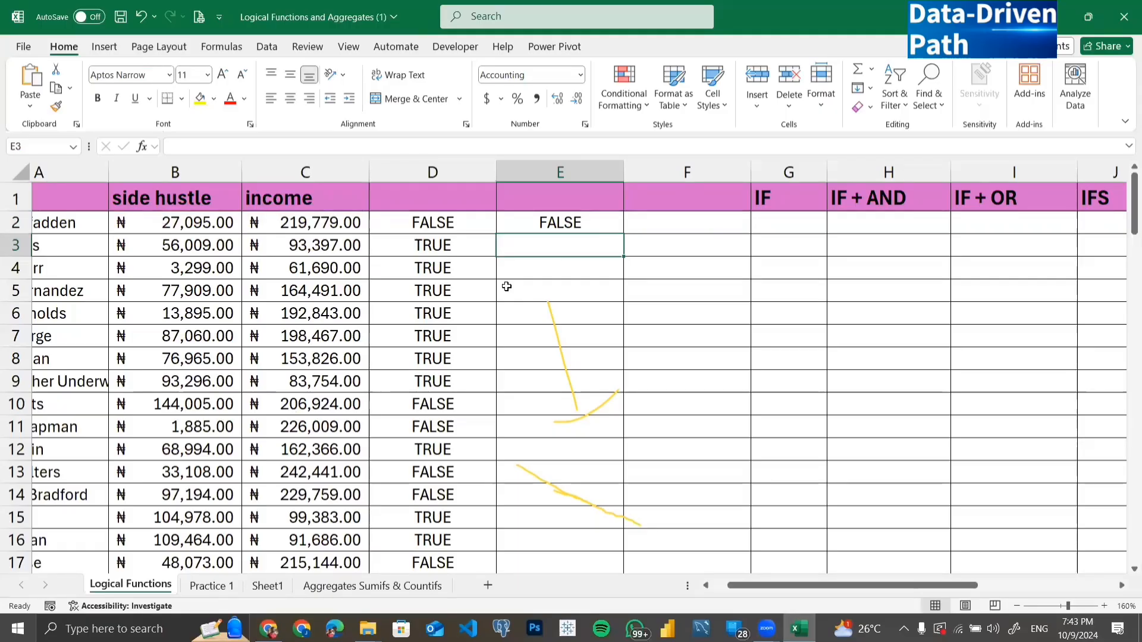
{"action": "left_click", "coordinate": [574, 224]}
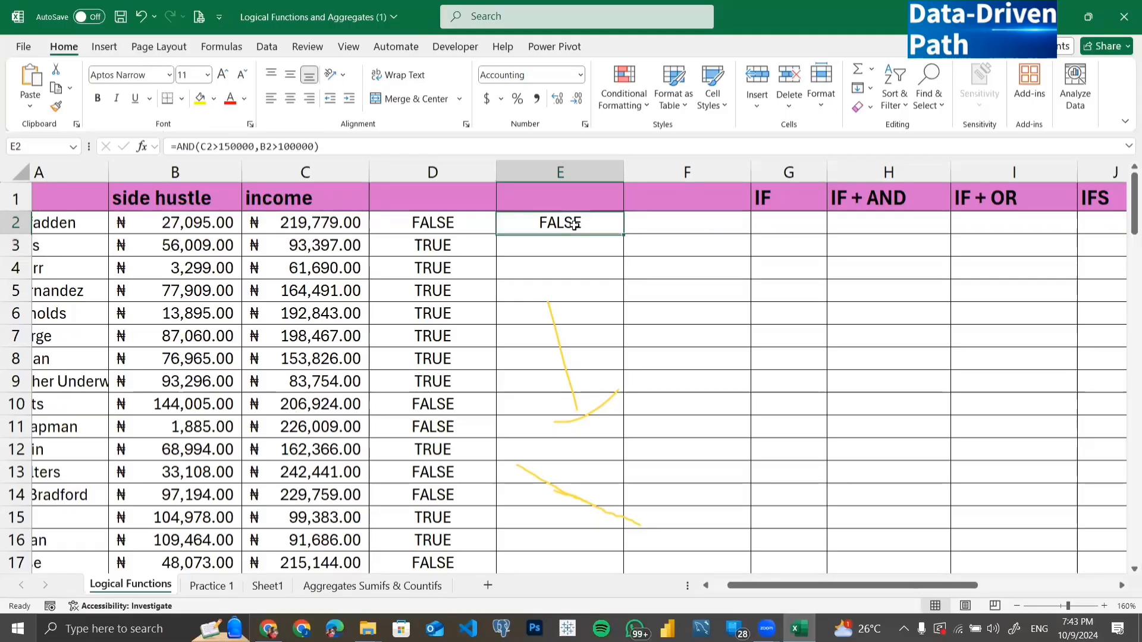
{"action": "double_click", "coordinate": [624, 235]}
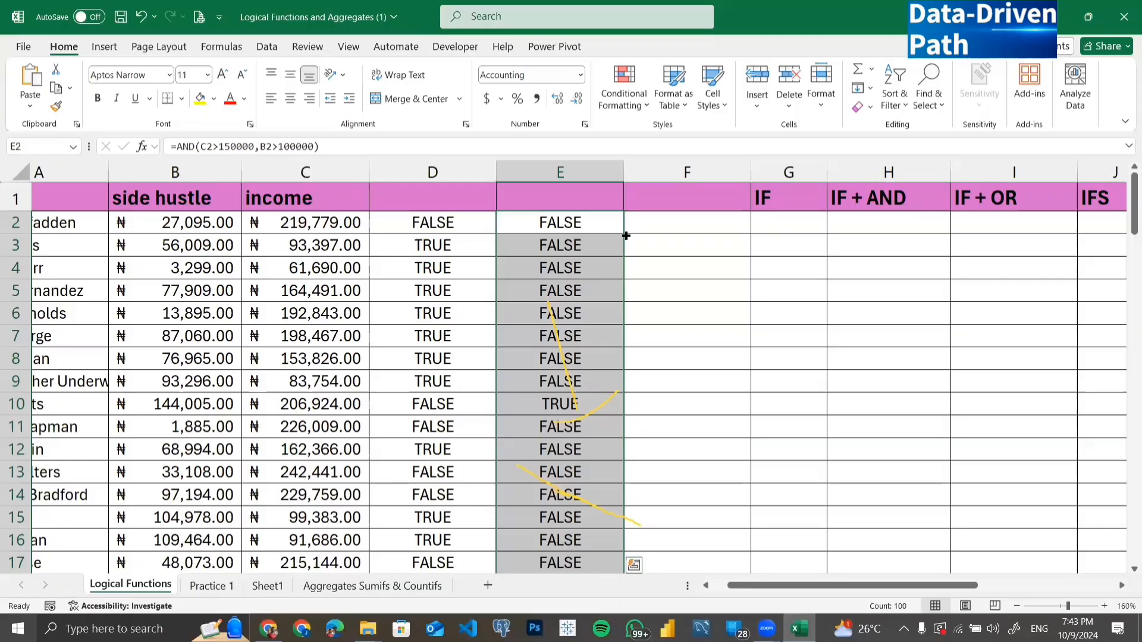
Label the header cell E1 as AND
{"action": "left_click", "coordinate": [650, 224]}
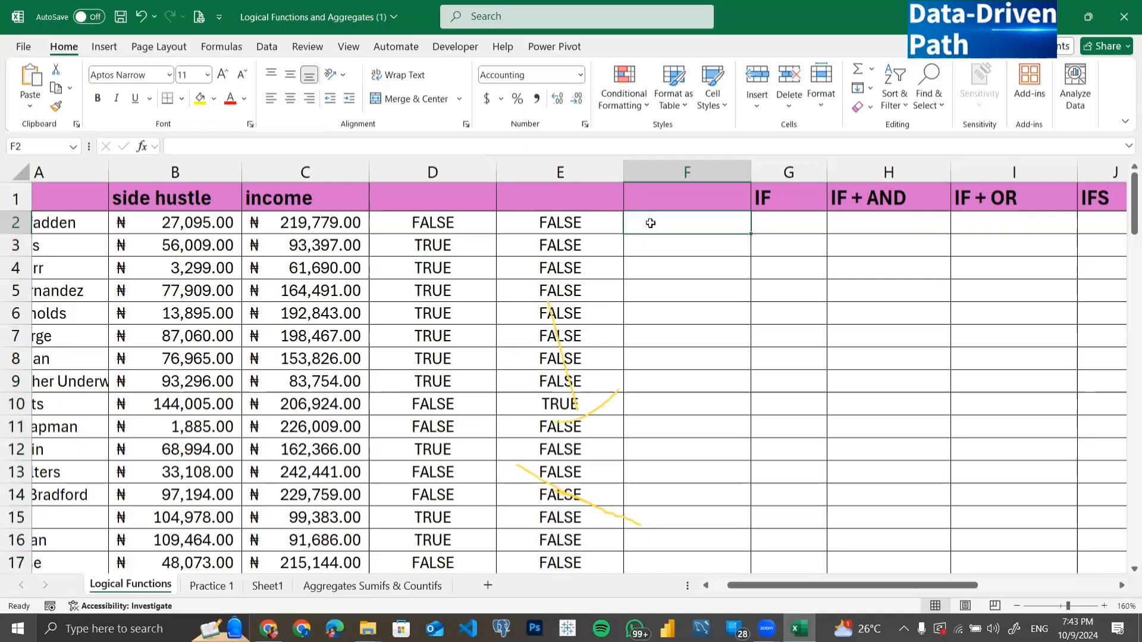
{"action": "left_click", "coordinate": [594, 197]}
{"action": "type", "text": "AND"}
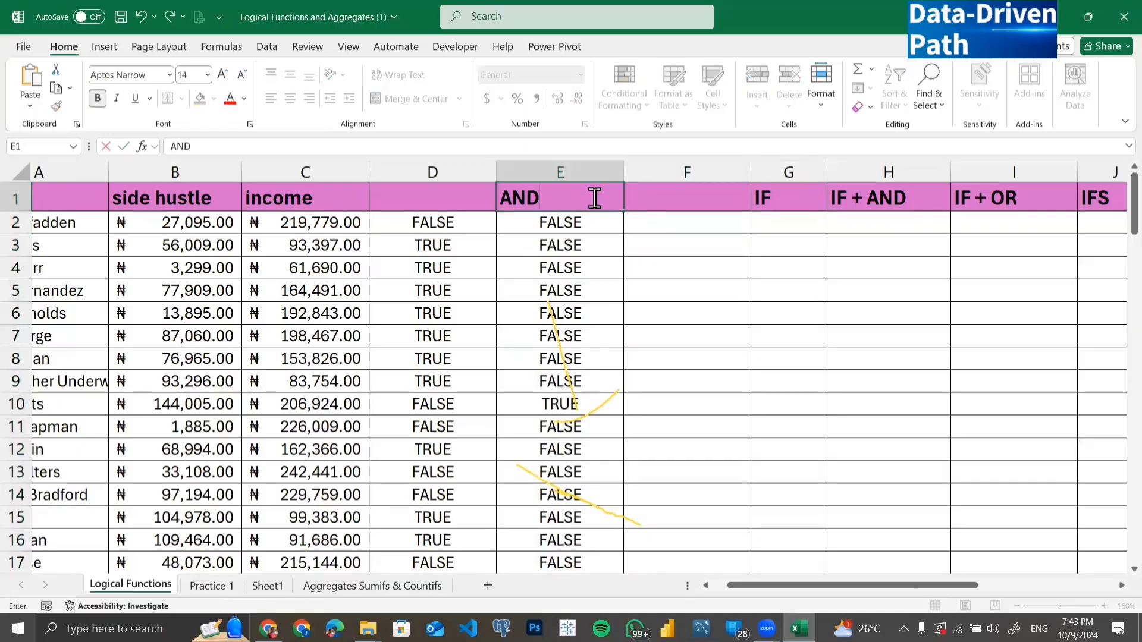
{"action": "key", "text": "Tab"}
Enter =OR(C2>150000,B2>100000) in cell F2 to test whether either the income or the side hustle condition holds
{"action": "key", "text": "Down"}
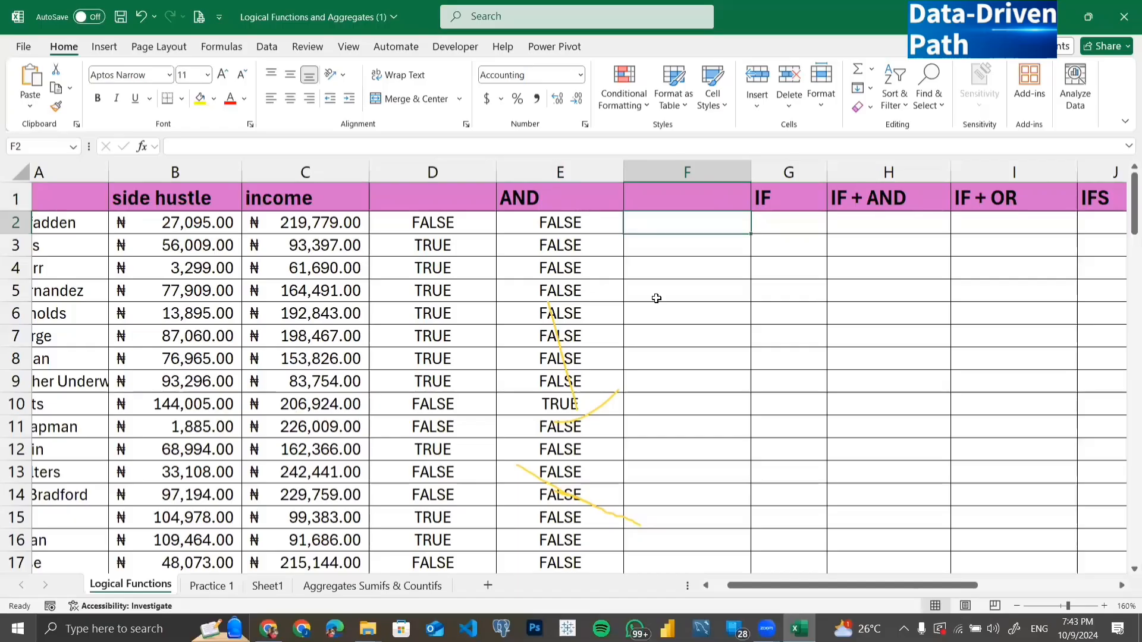
{"action": "type", "text": "=OR"}
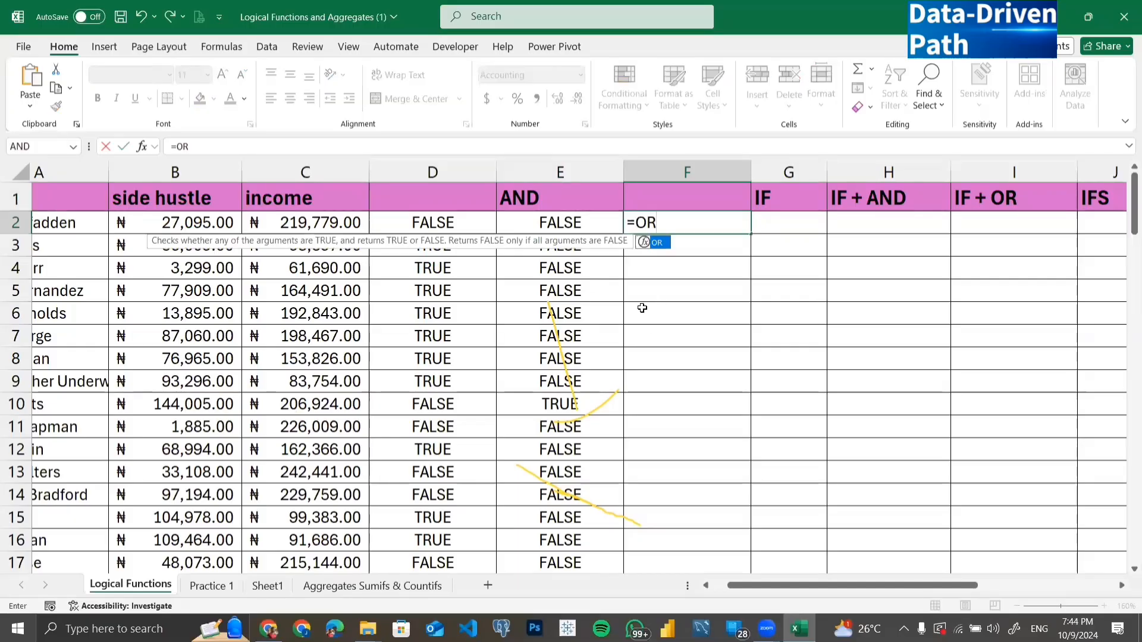
{"action": "type", "text": "("}
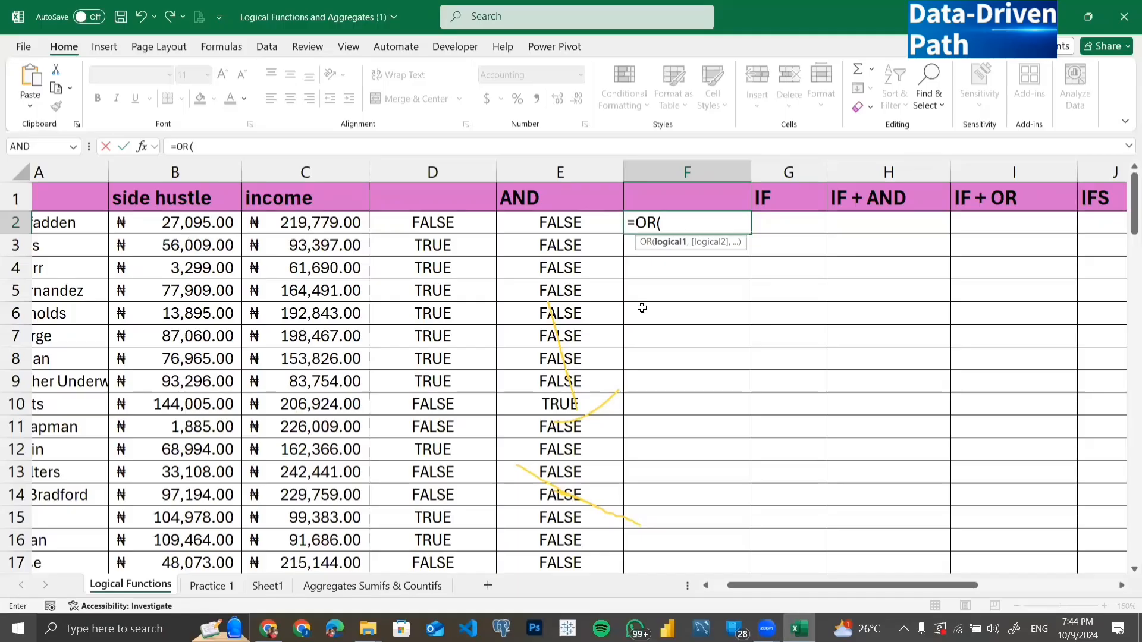
{"action": "left_click", "coordinate": [343, 223]}
{"action": "type", "text": ">15"}
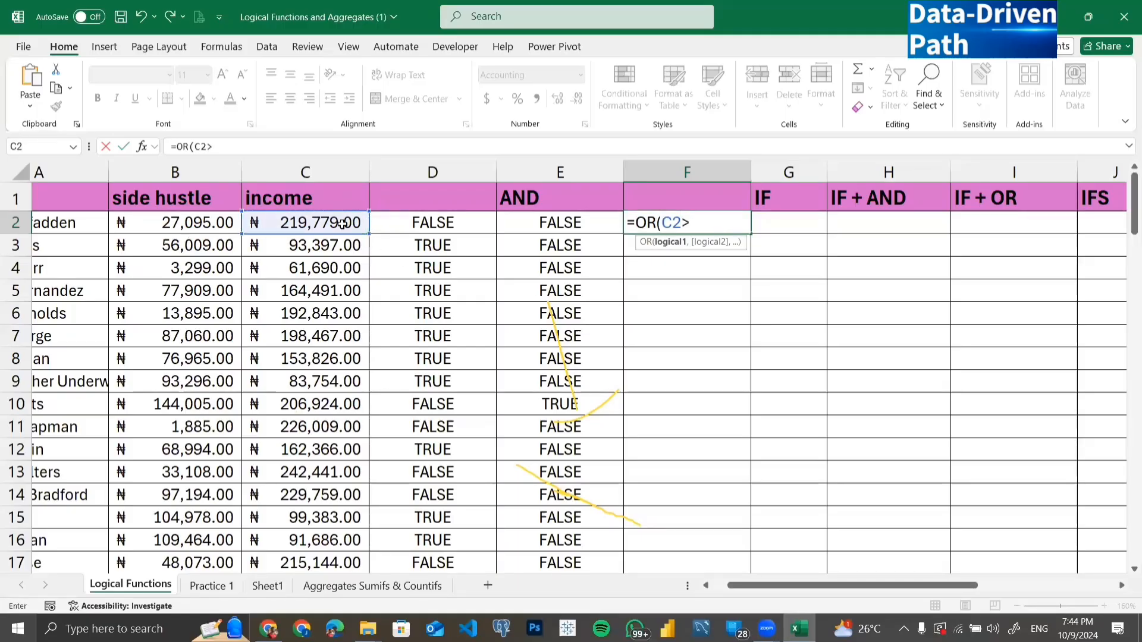
{"action": "type", "text": "0000,"}
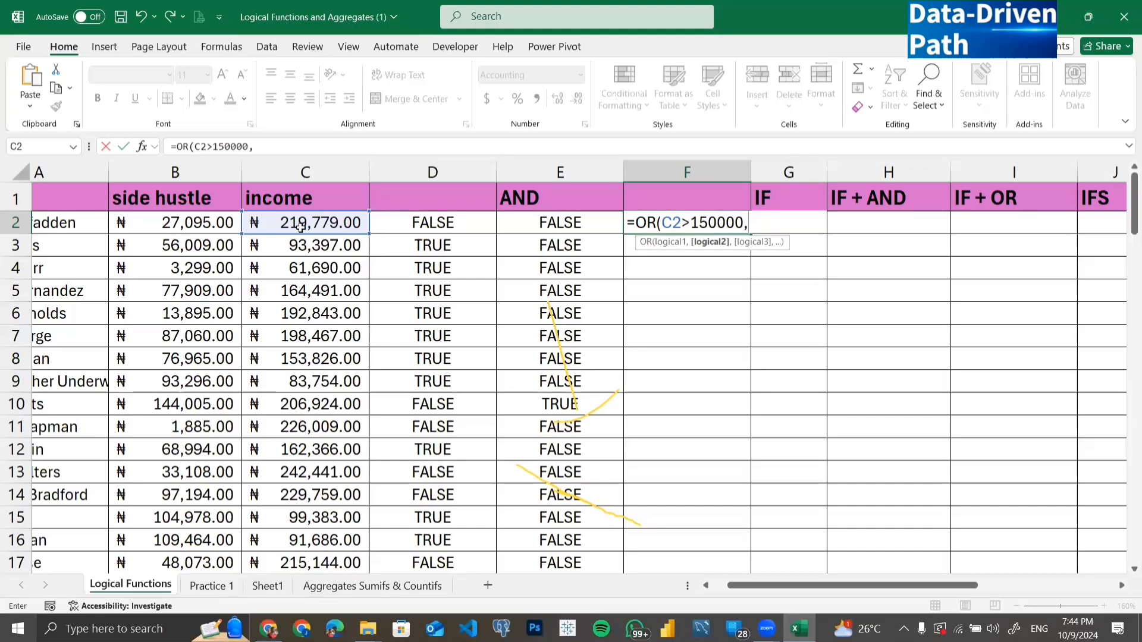
{"action": "left_click", "coordinate": [215, 222]}
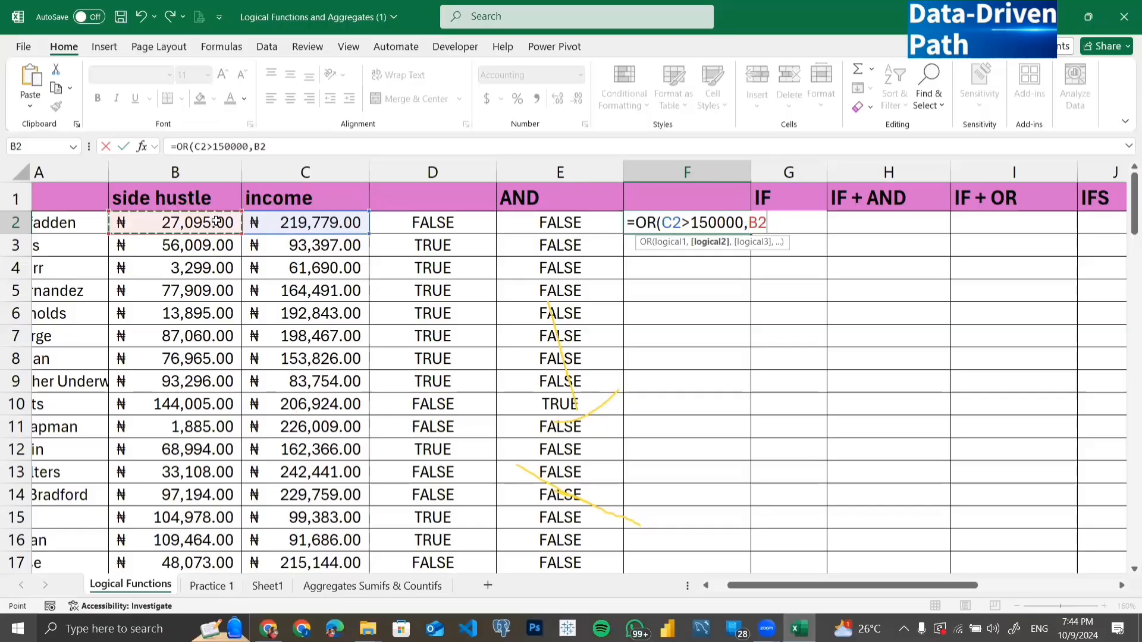
{"action": "type", "text": ">1"}
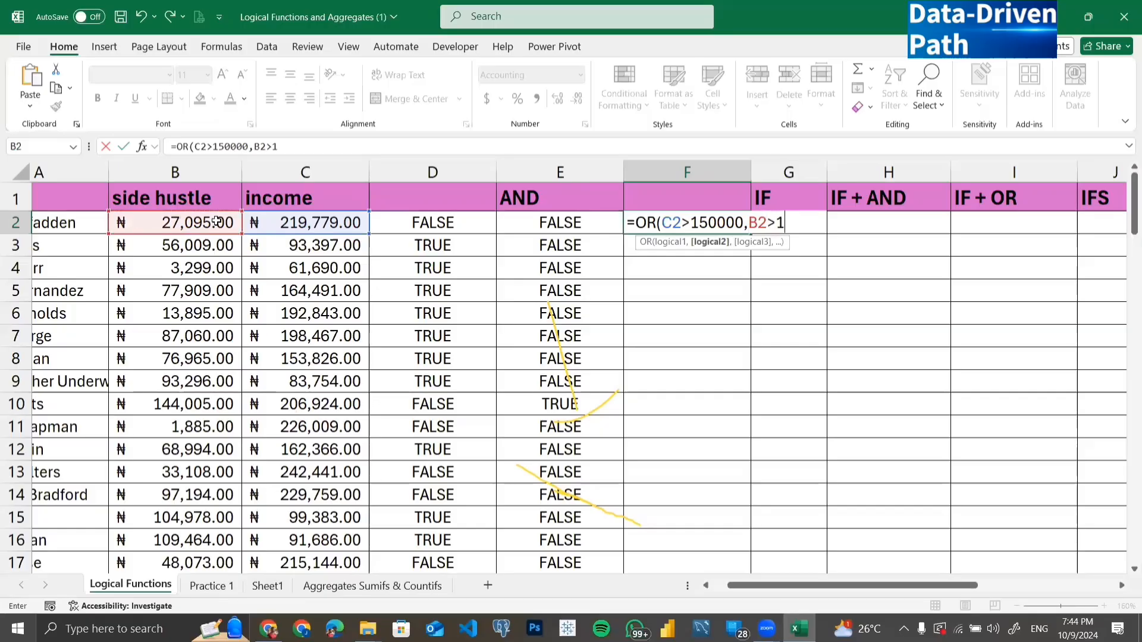
{"action": "type", "text": "00000"}
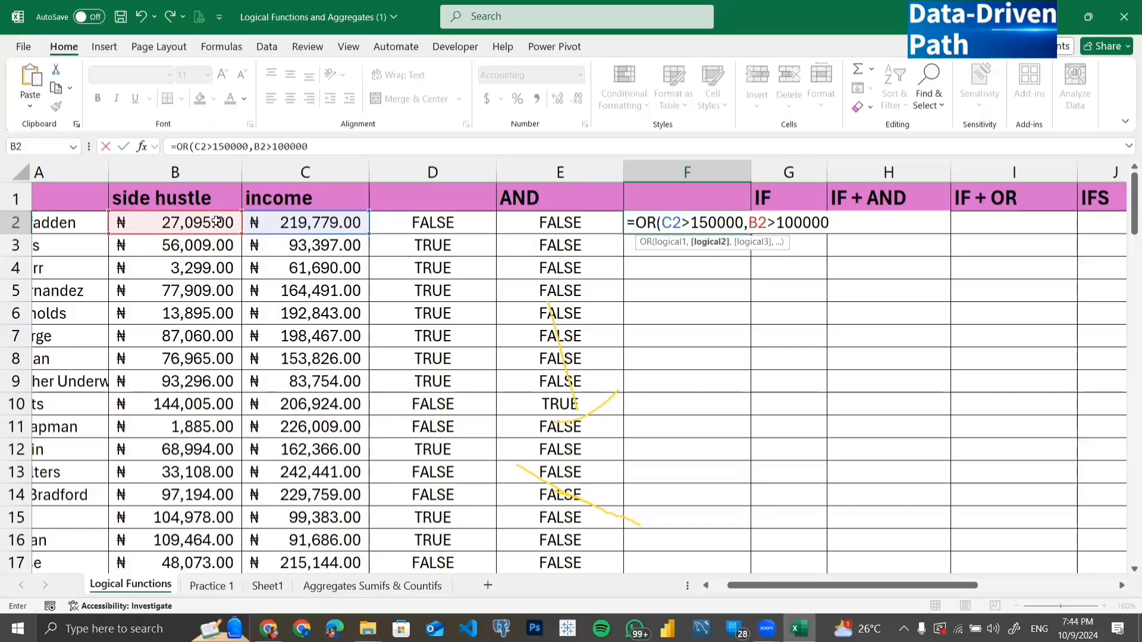
{"action": "type", "text": ")"}
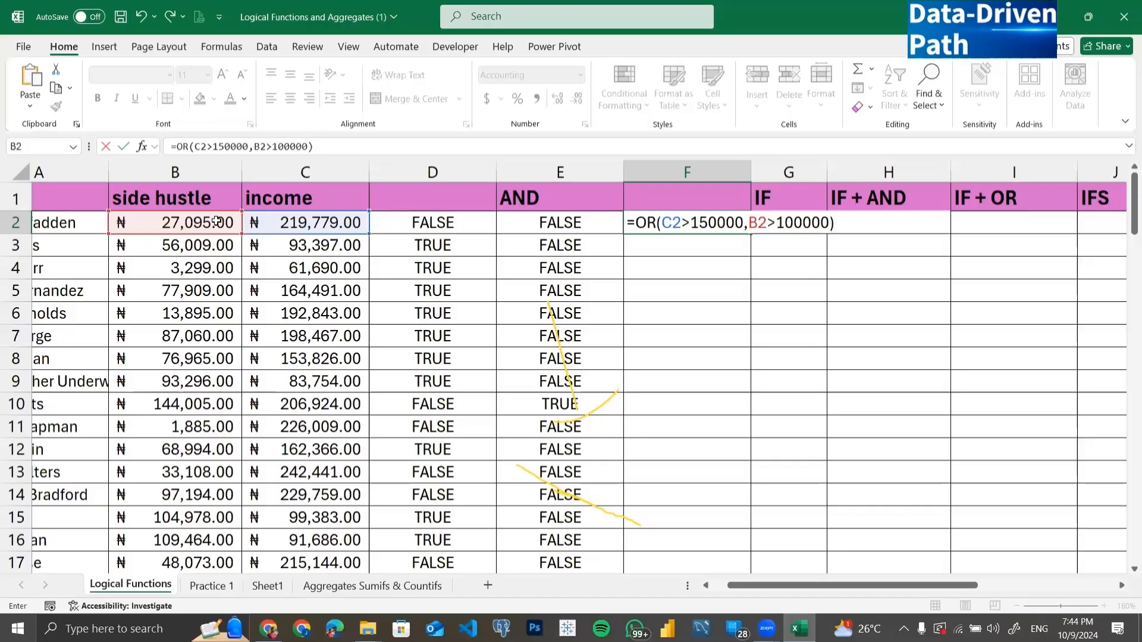
{"action": "key", "text": "Return"}
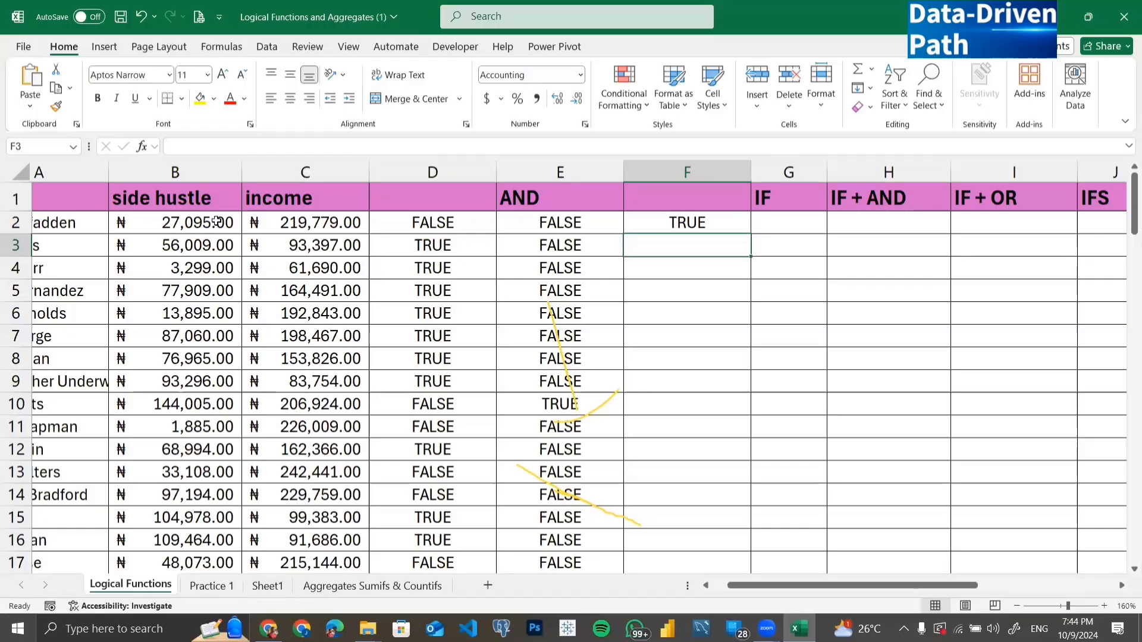
Fill the OR formula from cell F2 down column F for all the people in the table
{"action": "left_click", "coordinate": [667, 228]}
{"action": "left_click_drag", "start_coordinate": [751, 235], "coordinate": [751, 235]}
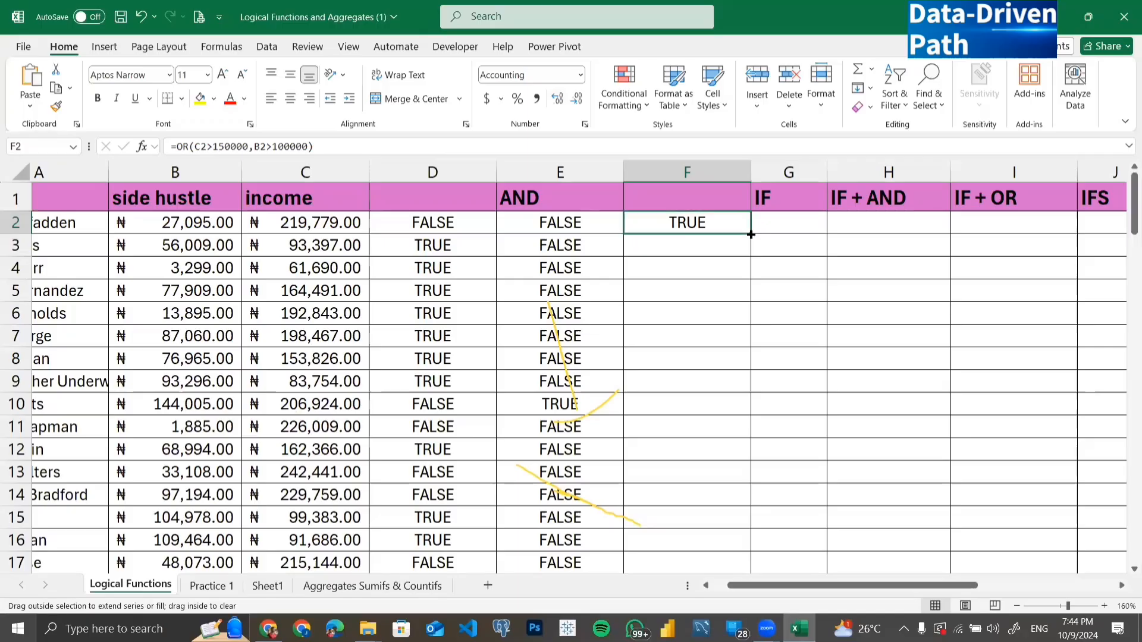
{"action": "double_click", "coordinate": [751, 235]}
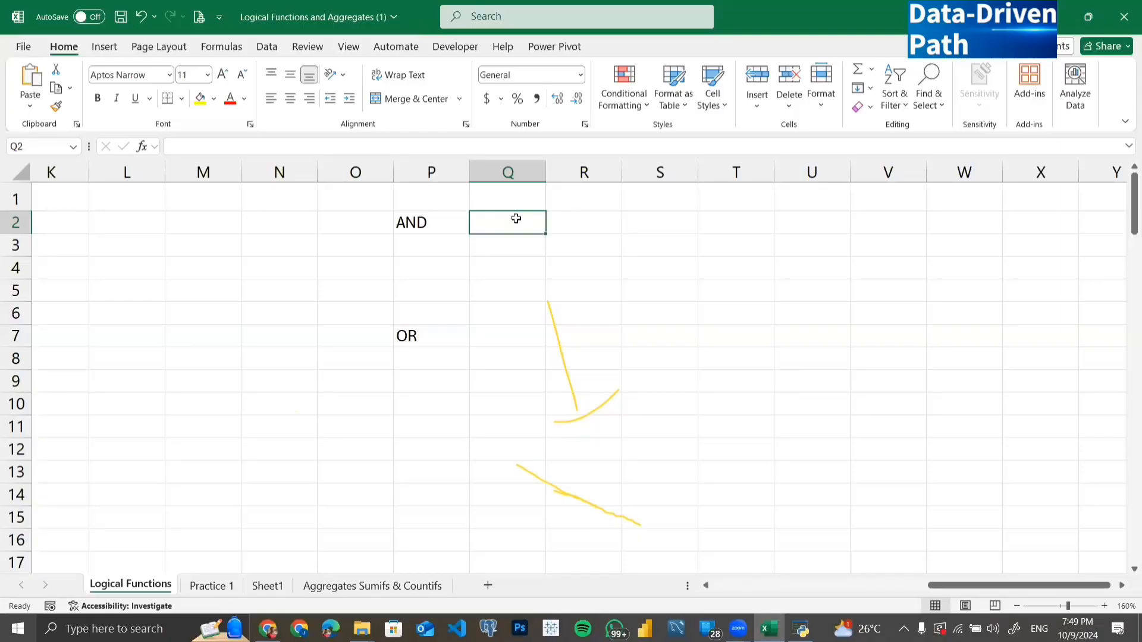
Clear the OR label from cell P7, keeping only the AND label in the blank area beside the table
{"action": "left_click", "coordinate": [433, 225]}
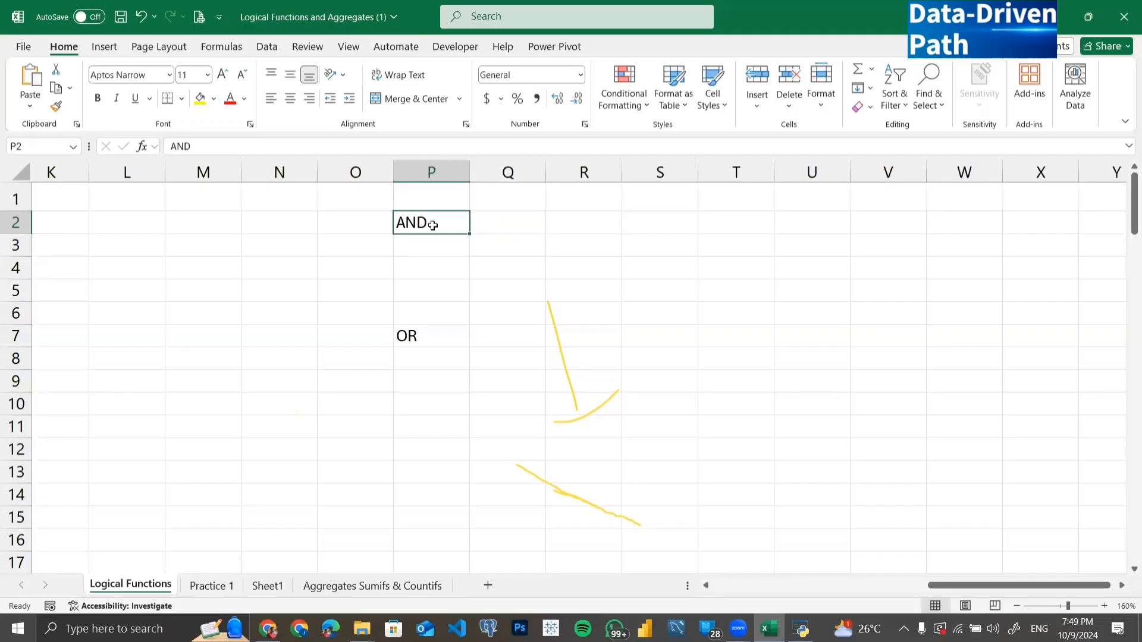
{"action": "left_click", "coordinate": [424, 336]}
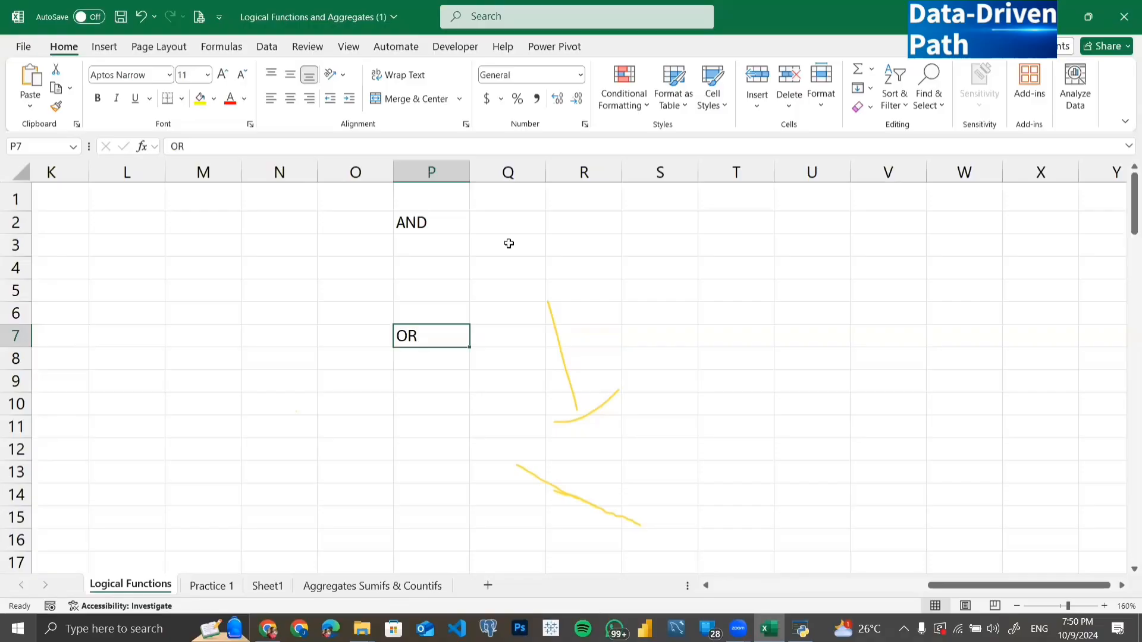
{"action": "left_click", "coordinate": [511, 218]}
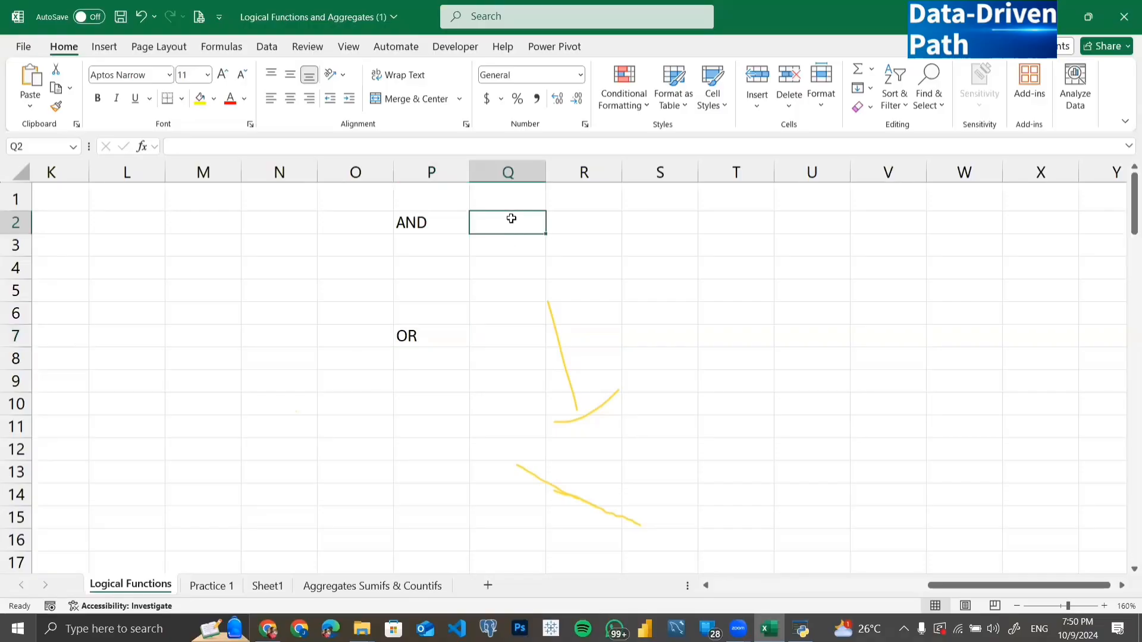
{"action": "left_click", "coordinate": [425, 337]}
{"action": "key", "text": "Delete"}
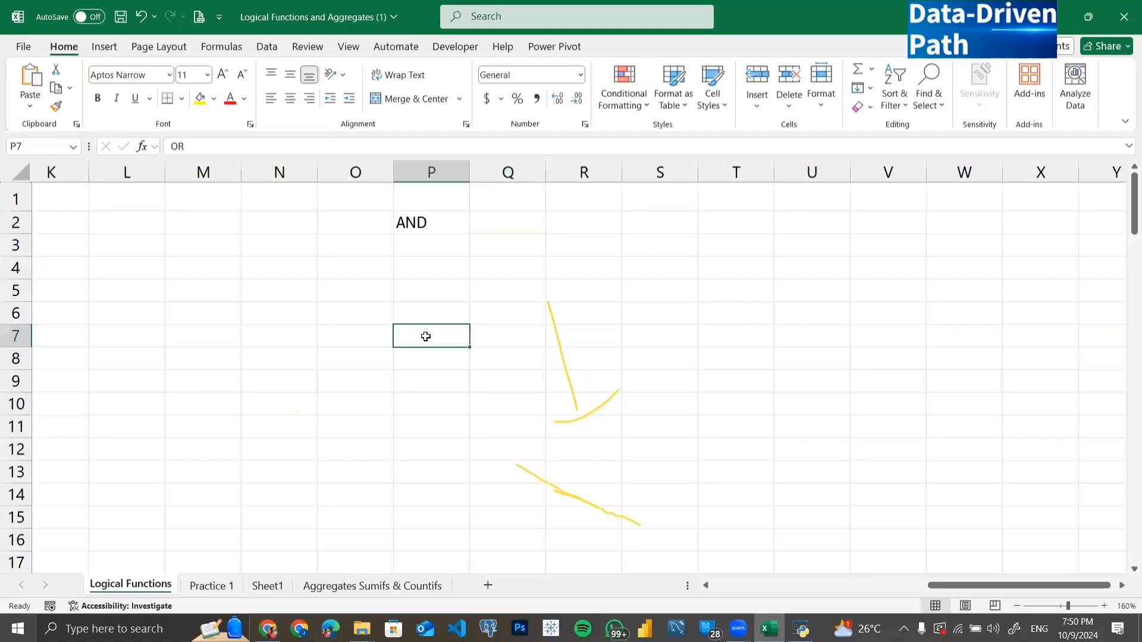
Enter =TRUE() in cell O4 below the AND label as the first logical value
{"action": "left_click", "coordinate": [429, 266]}
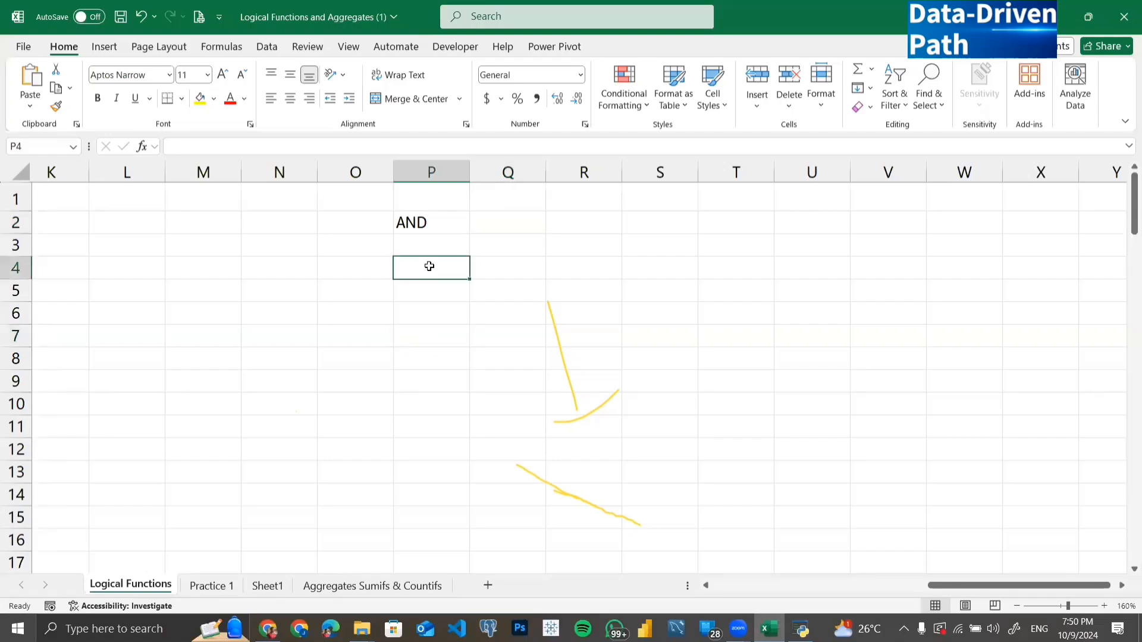
{"action": "left_click", "coordinate": [360, 265]}
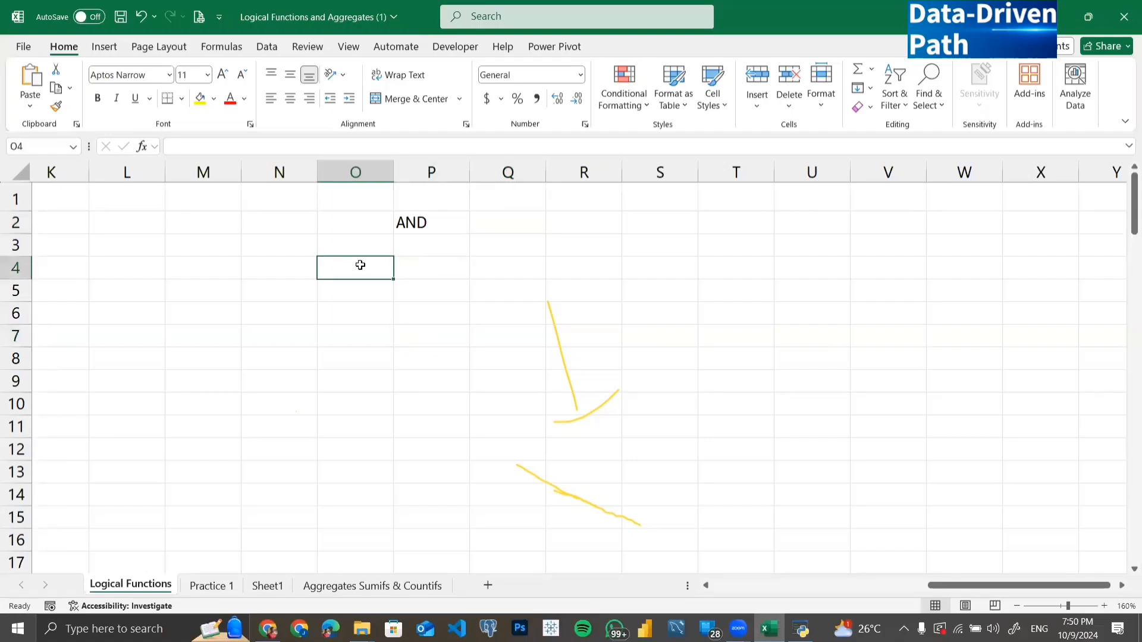
{"action": "type", "text": "TR"}
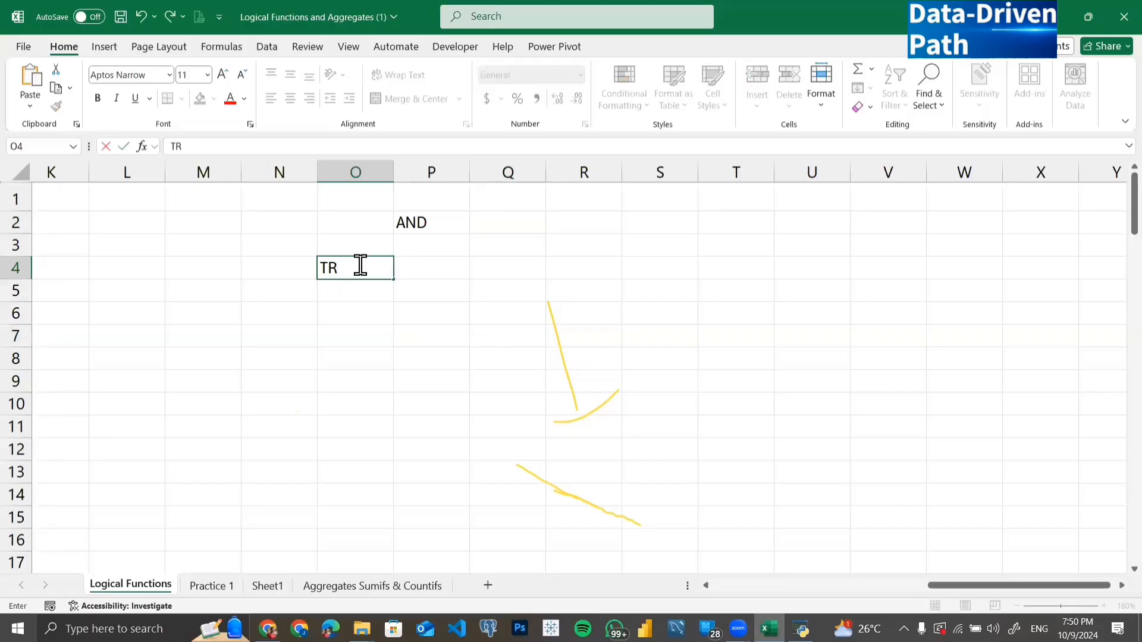
{"action": "key", "text": "BackSpace"}
{"action": "key", "text": "BackSpace"}
{"action": "type", "text": "="}
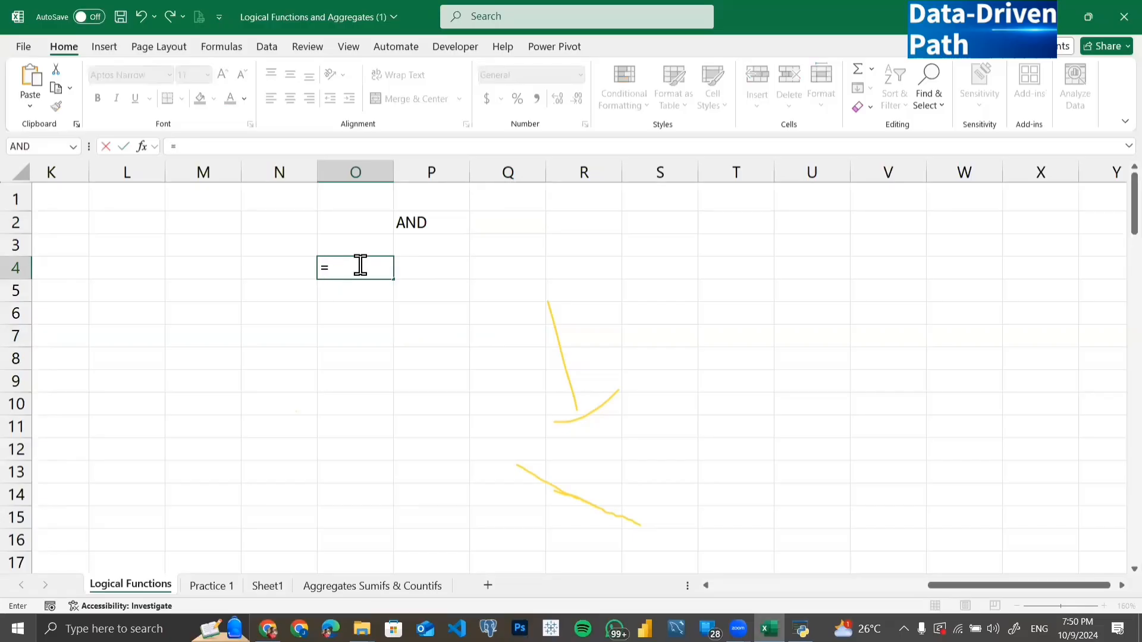
{"action": "type", "text": "TRUE()"}
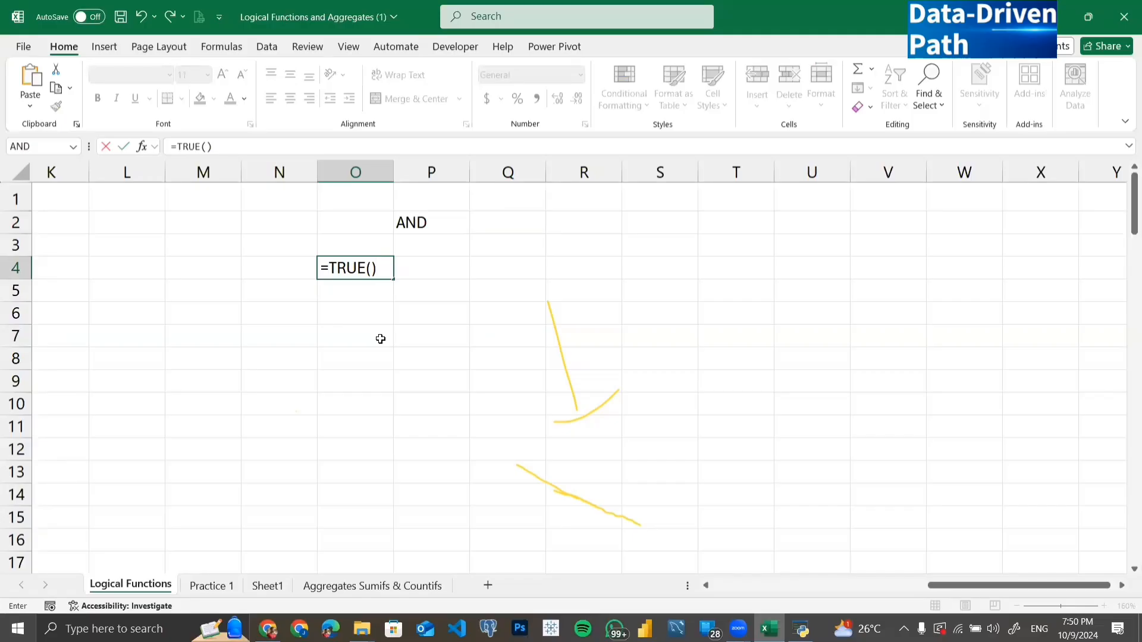
{"action": "key", "text": "Return"}
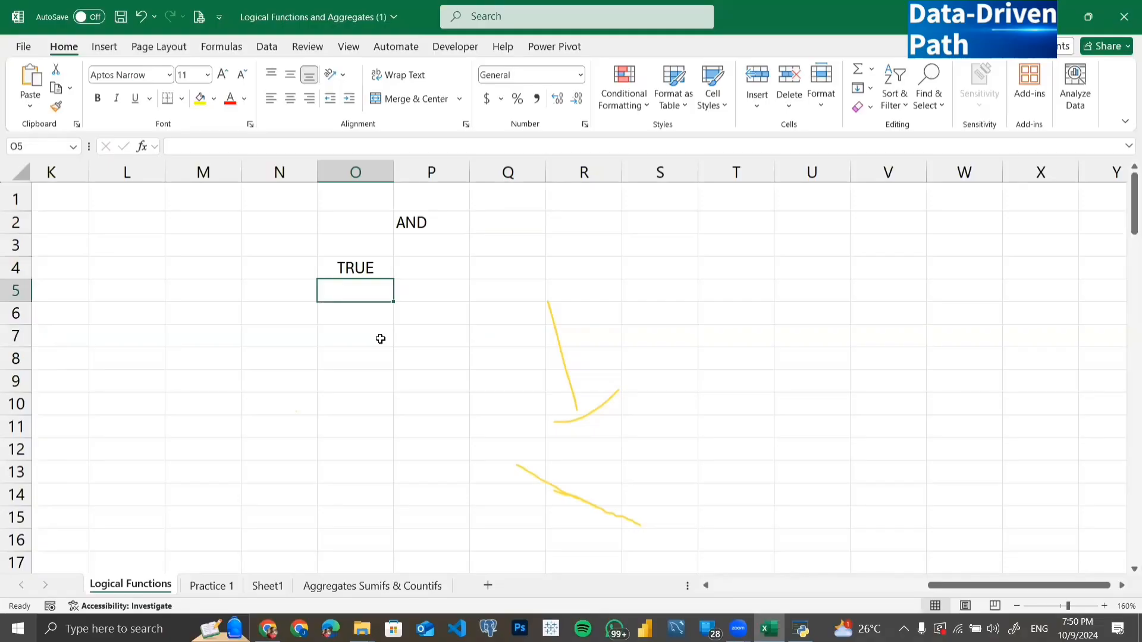
Enter TRUE in cell P4 as the second logical value, and select the pair in O4:P4
{"action": "left_click", "coordinate": [368, 265]}
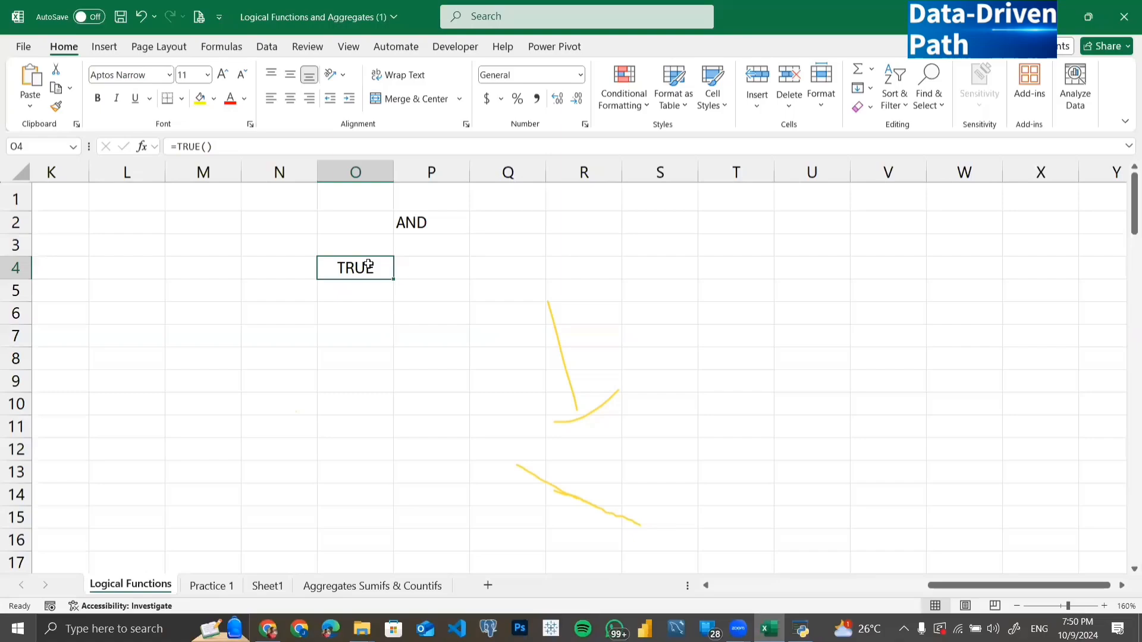
{"action": "left_click", "coordinate": [446, 266]}
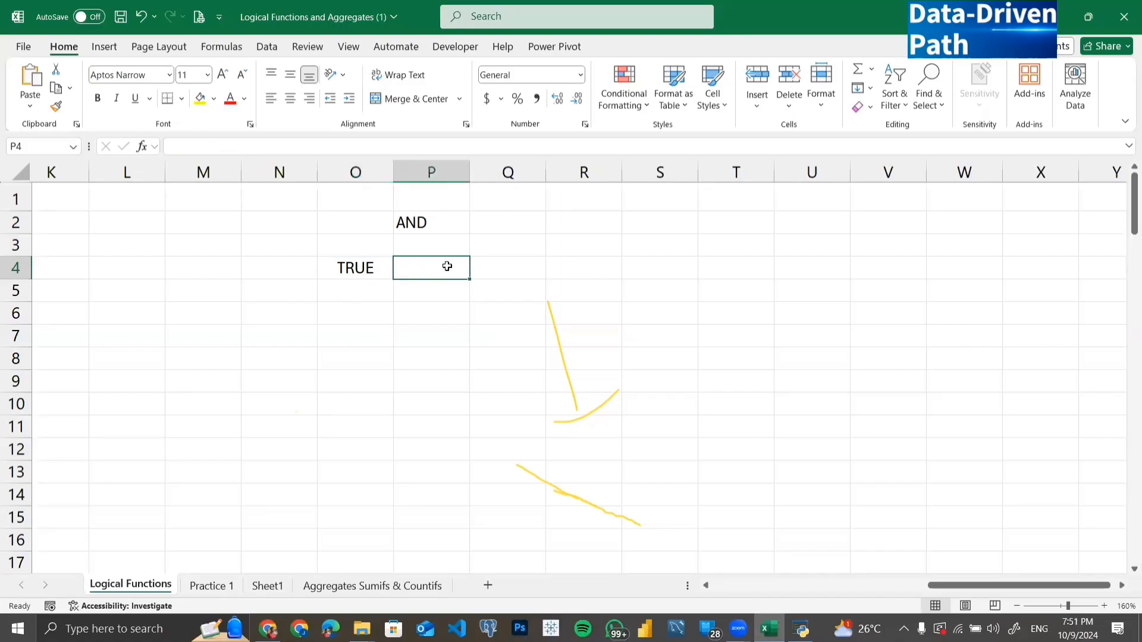
{"action": "type", "text": "TRUE"}
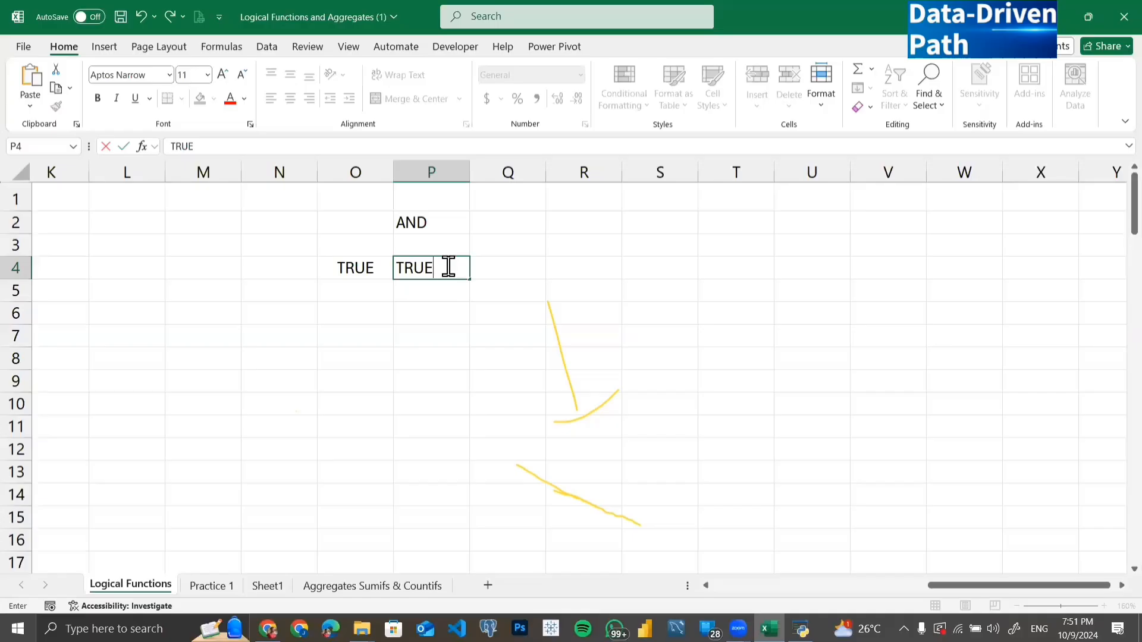
{"action": "key", "text": "Home"}
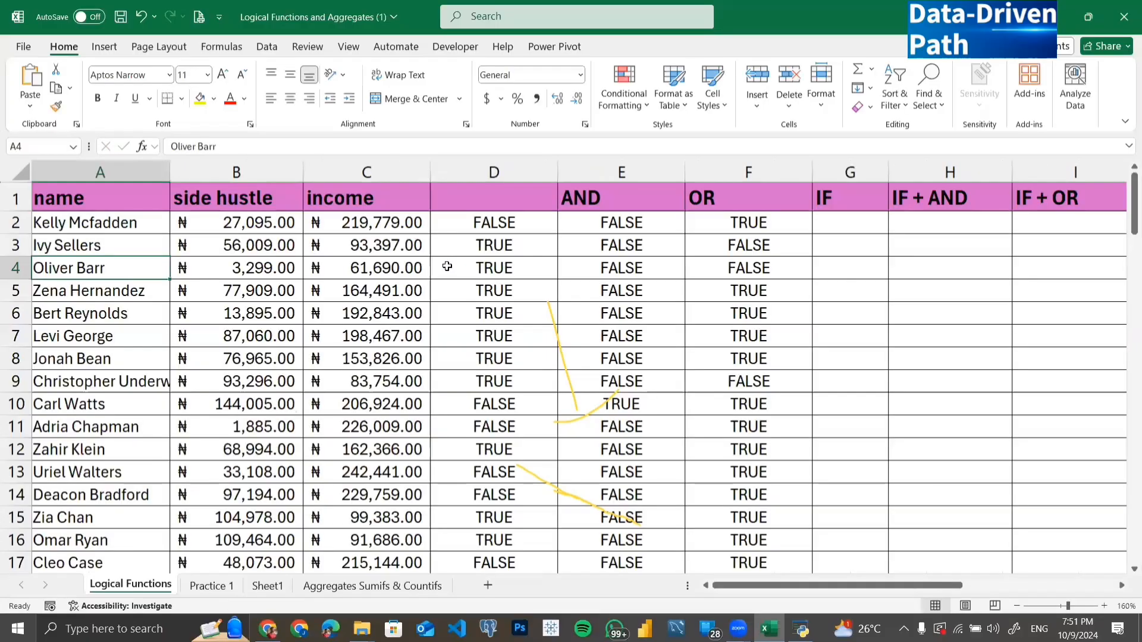
{"action": "scroll", "coordinate": [446, 266], "scroll_direction": "right", "scroll_amount": 10}
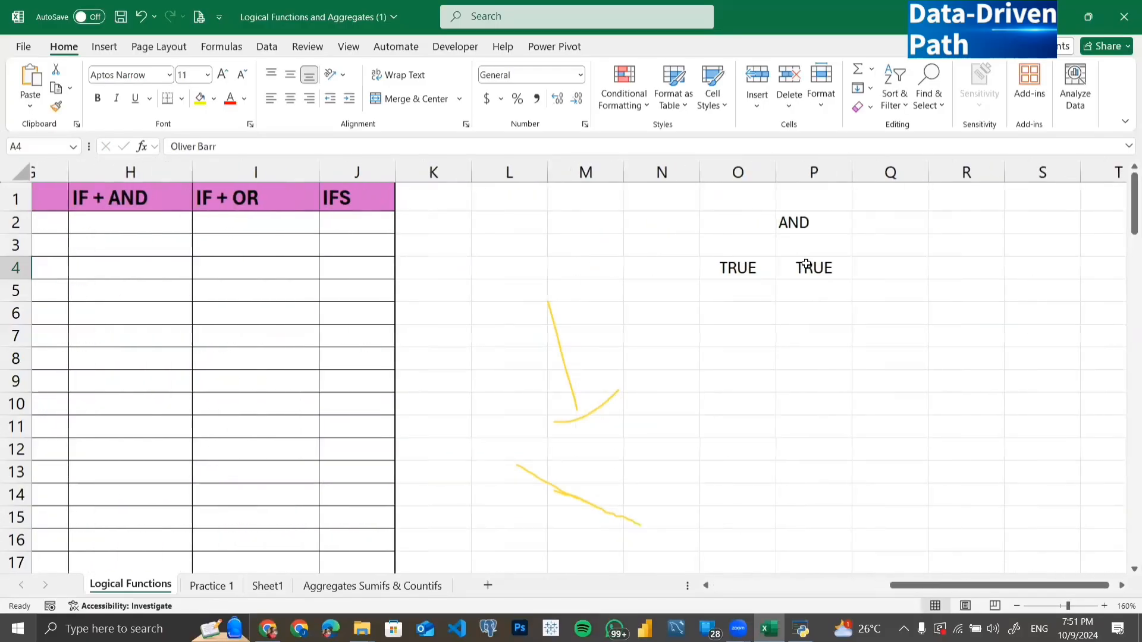
{"action": "left_click", "coordinate": [806, 265]}
{"action": "scroll", "coordinate": [821, 283], "scroll_direction": "right", "scroll_amount": 2}
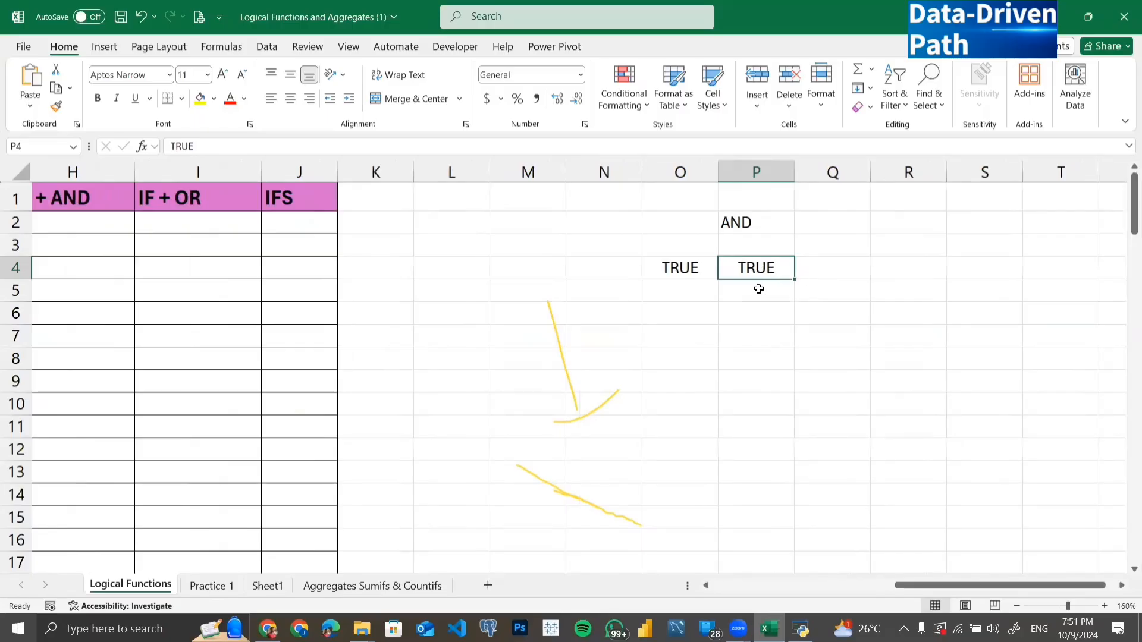
{"action": "left_click", "coordinate": [702, 264]}
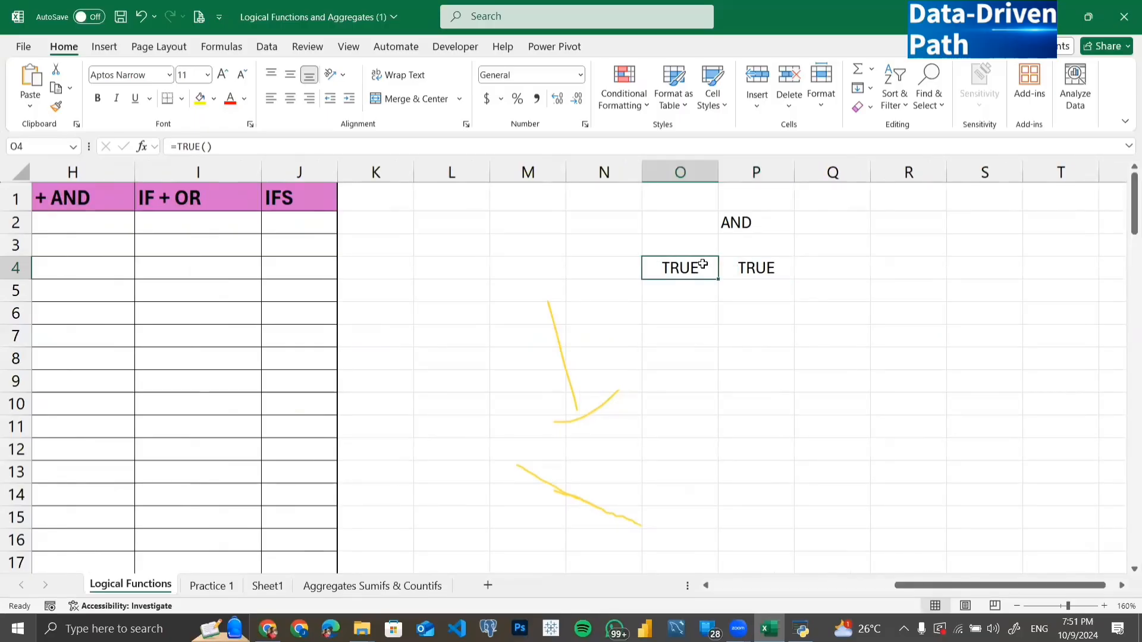
{"action": "left_click", "coordinate": [735, 266]}
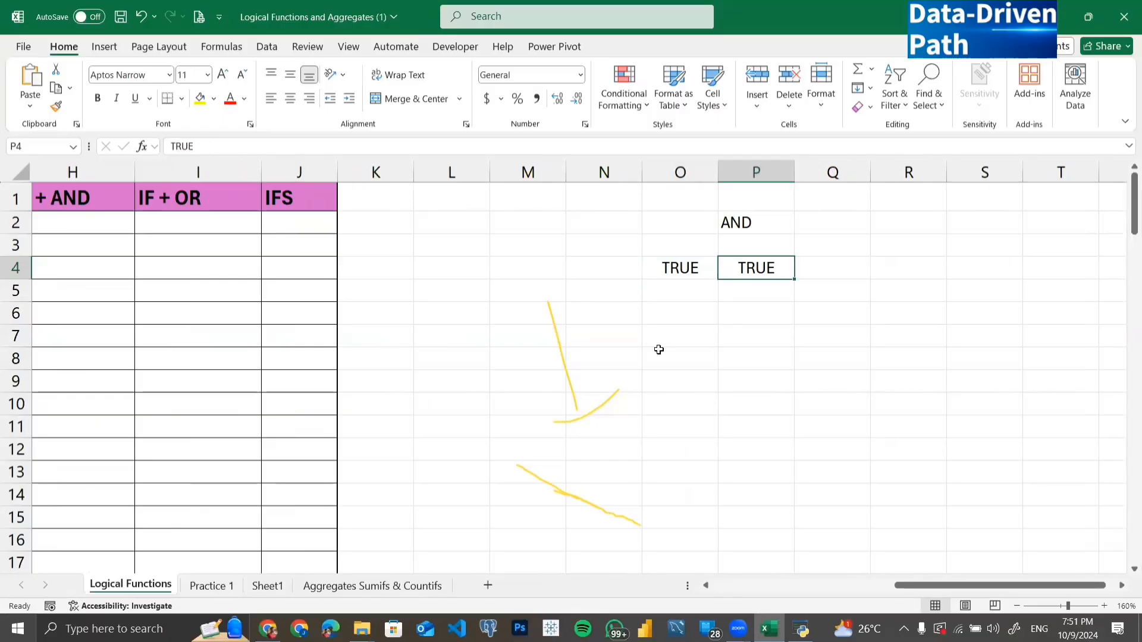
{"action": "left_click_drag", "start_coordinate": [703, 275], "coordinate": [722, 275]}
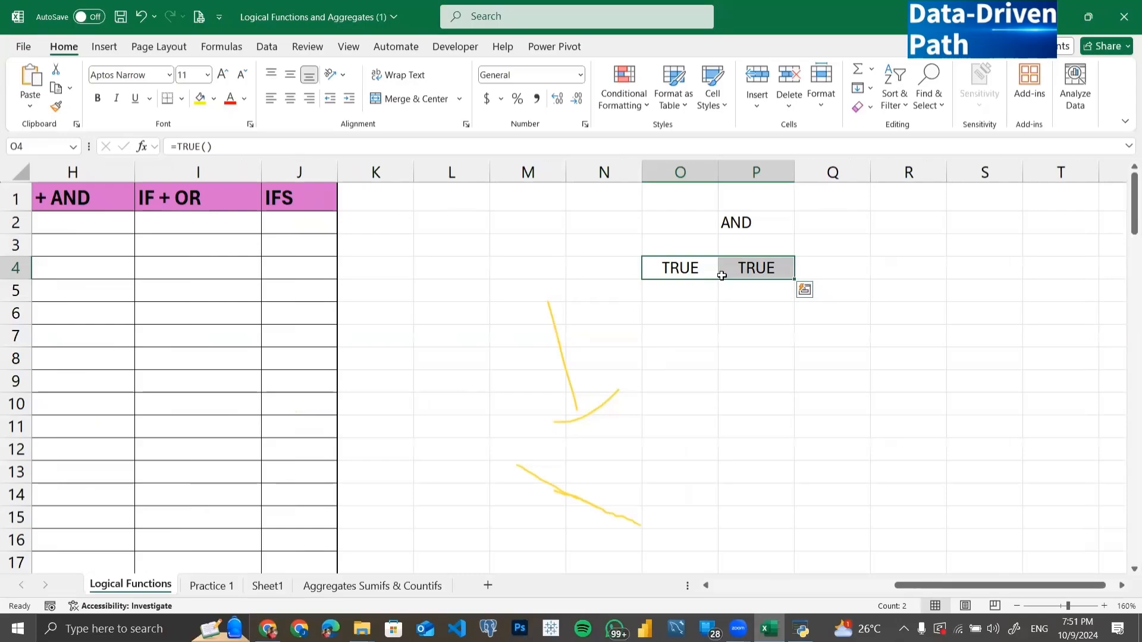
Label cell Q4, beside the two TRUE values, as Output
{"action": "left_click", "coordinate": [837, 274]}
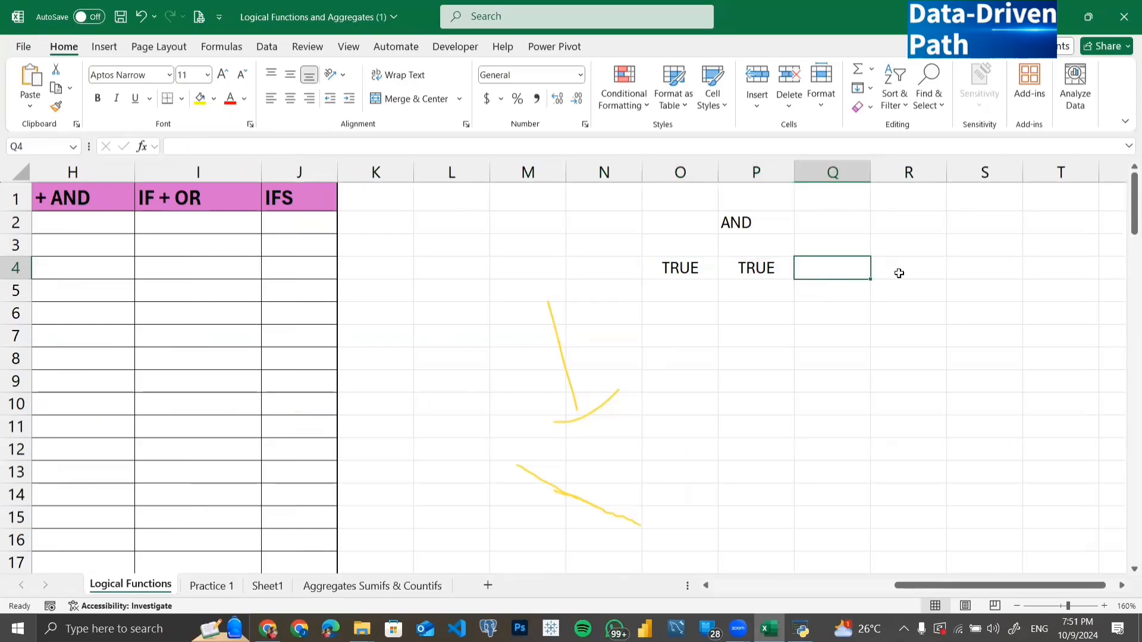
{"action": "type", "text": "oUTPUT"}
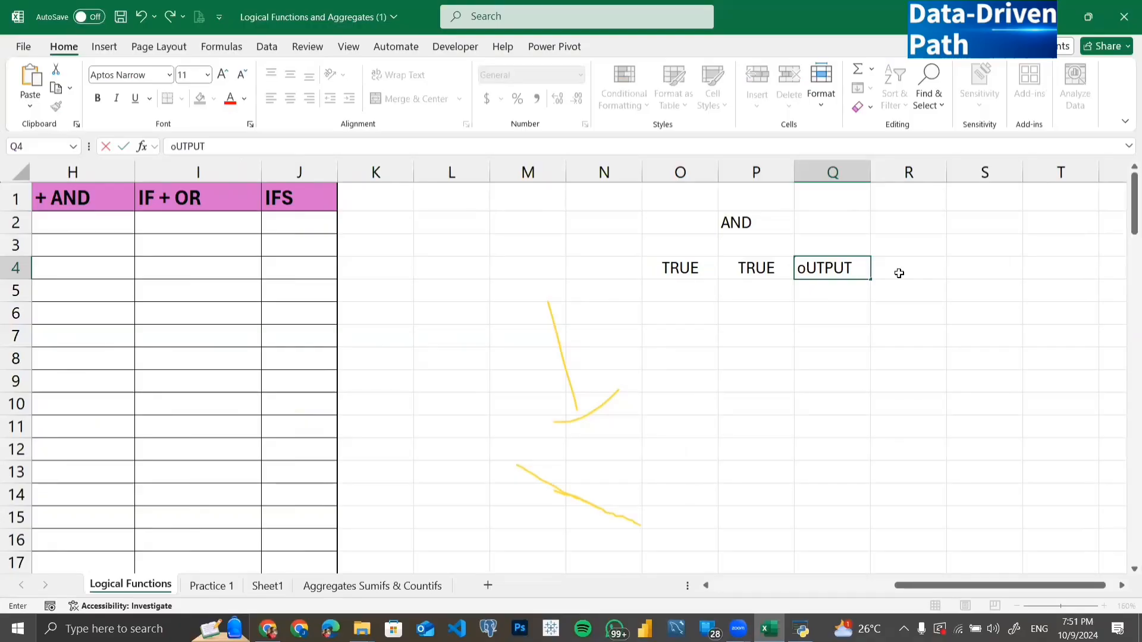
{"action": "key", "text": "BackSpace"}
{"action": "key", "text": "BackSpace"}
{"action": "key", "text": "BackSpace"}
{"action": "key", "text": "BackSpace"}
{"action": "key", "text": "BackSpace"}
{"action": "key", "text": "BackSpace"}
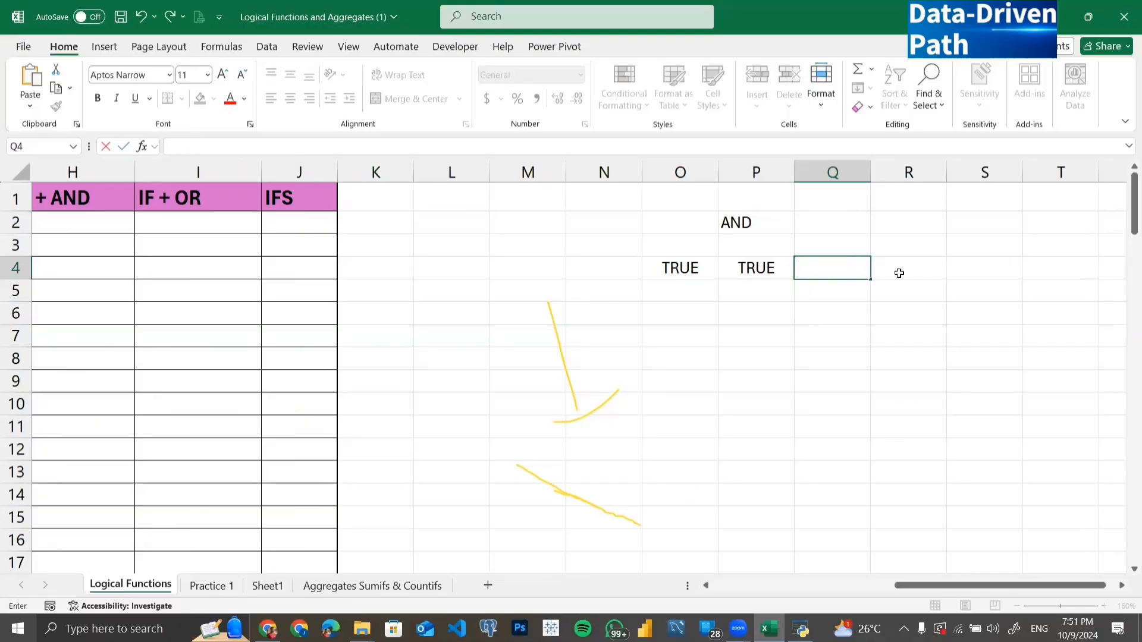
{"action": "type", "text": "Output"}
{"action": "left_click", "coordinate": [899, 273]}
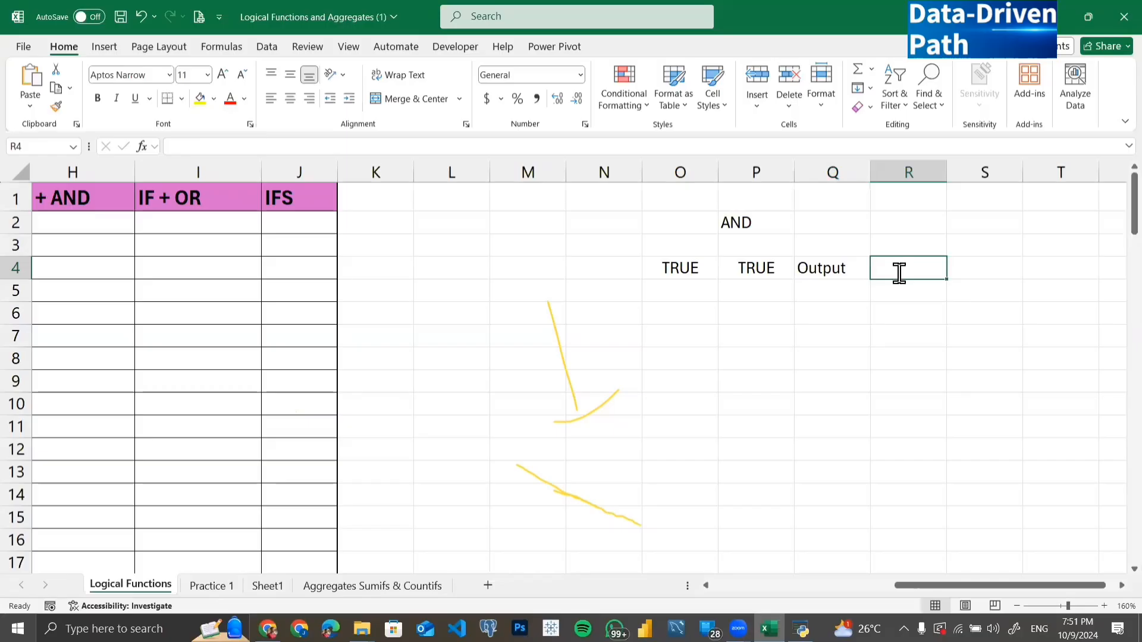
Enter TRUE in cell R4 as the output of the first AND row
{"action": "type", "text": "TRUE"}
{"action": "key", "text": "Return"}
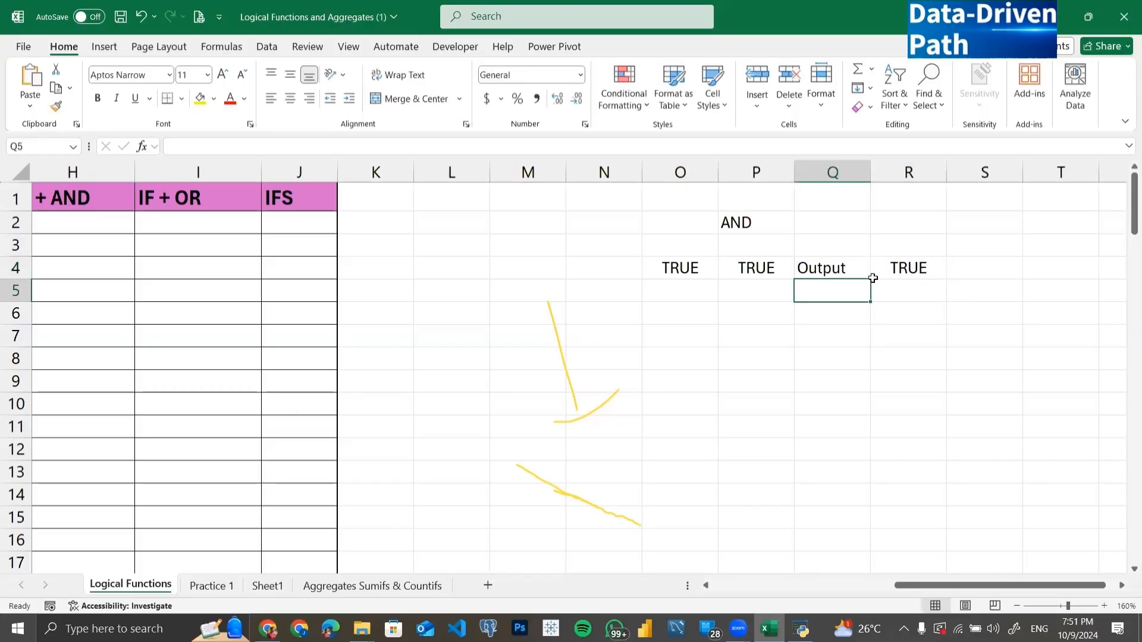
{"action": "left_click", "coordinate": [460, 75]}
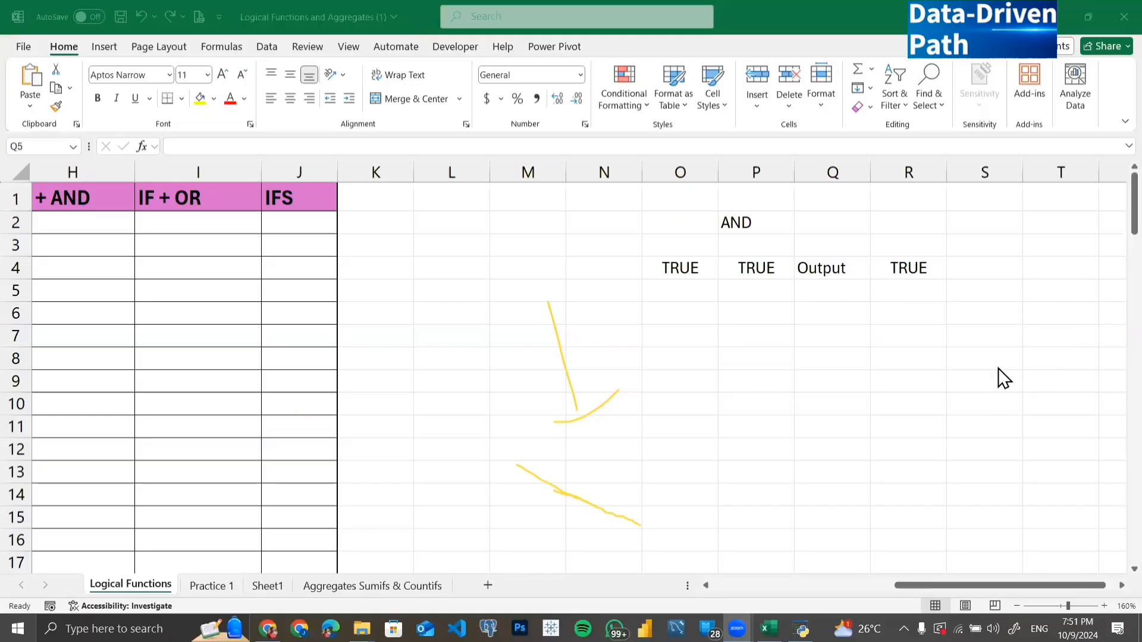
Enter TRUE in cell O5 and FALSE in cell P5 as the second pair of logical values
{"action": "left_click", "coordinate": [690, 290]}
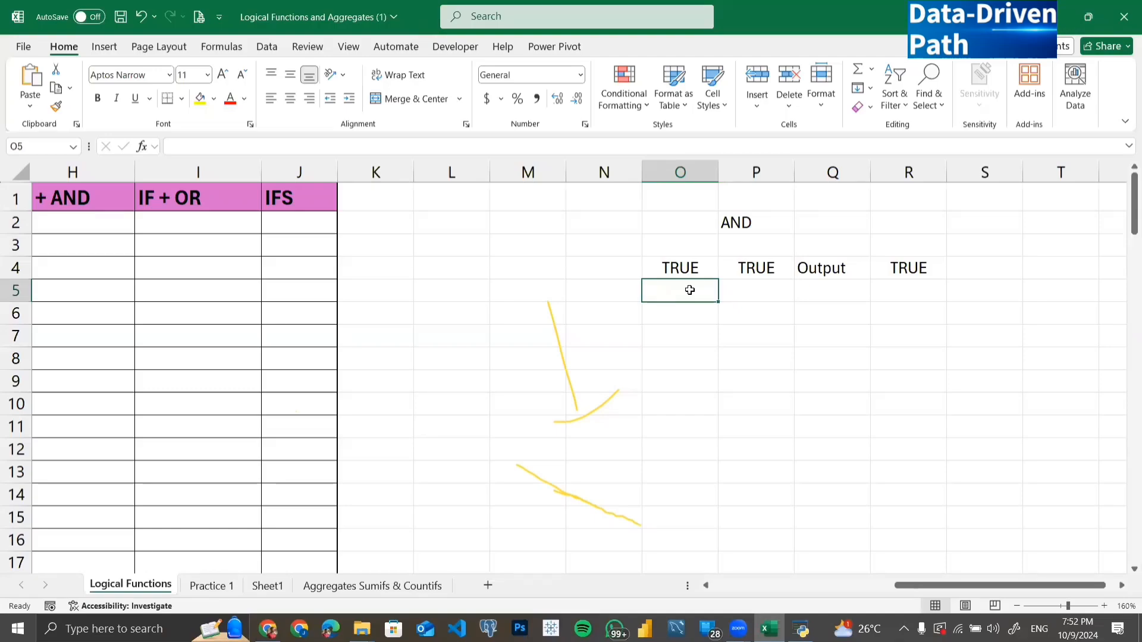
{"action": "type", "text": "Tr"}
{"action": "key", "text": "BackSpace"}
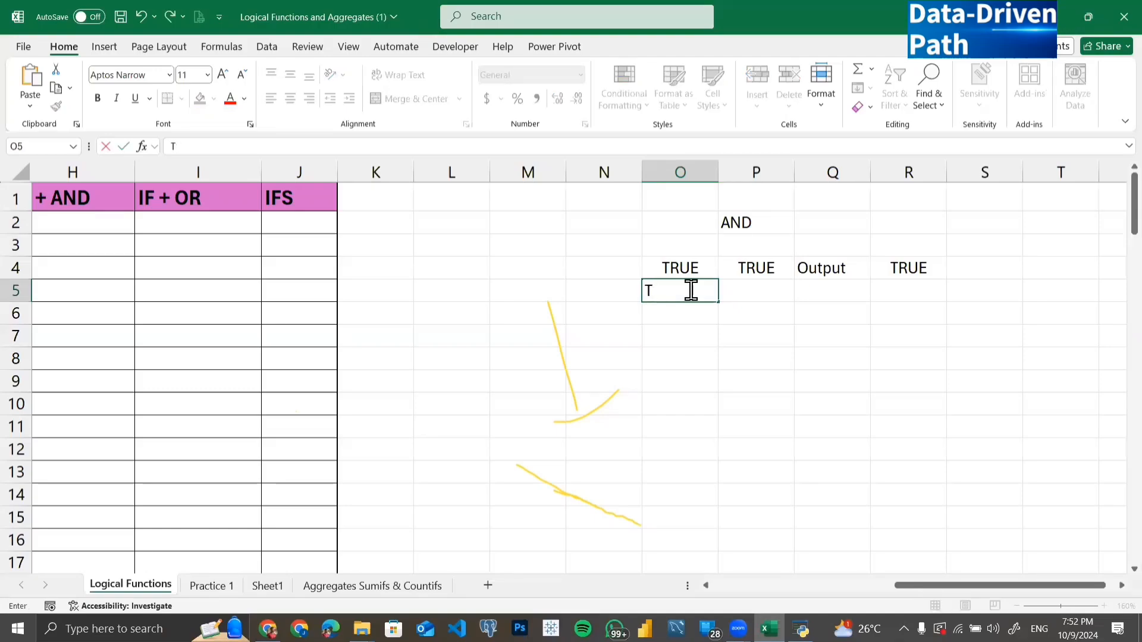
{"action": "type", "text": "RUE"}
{"action": "key", "text": "Tab"}
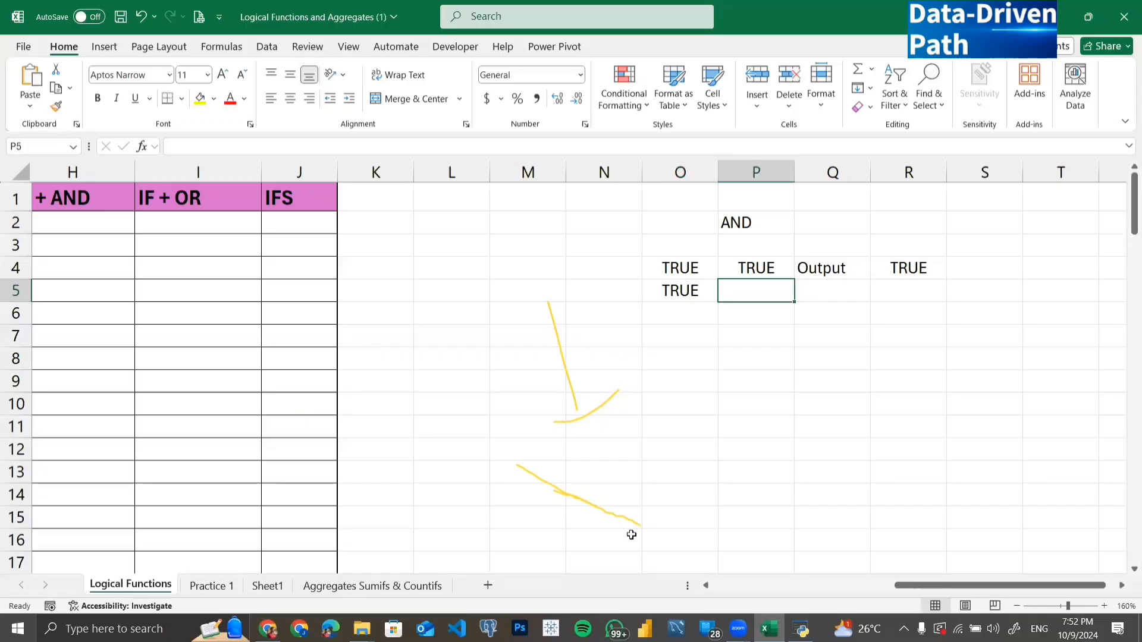
{"action": "type", "text": "FALSE"}
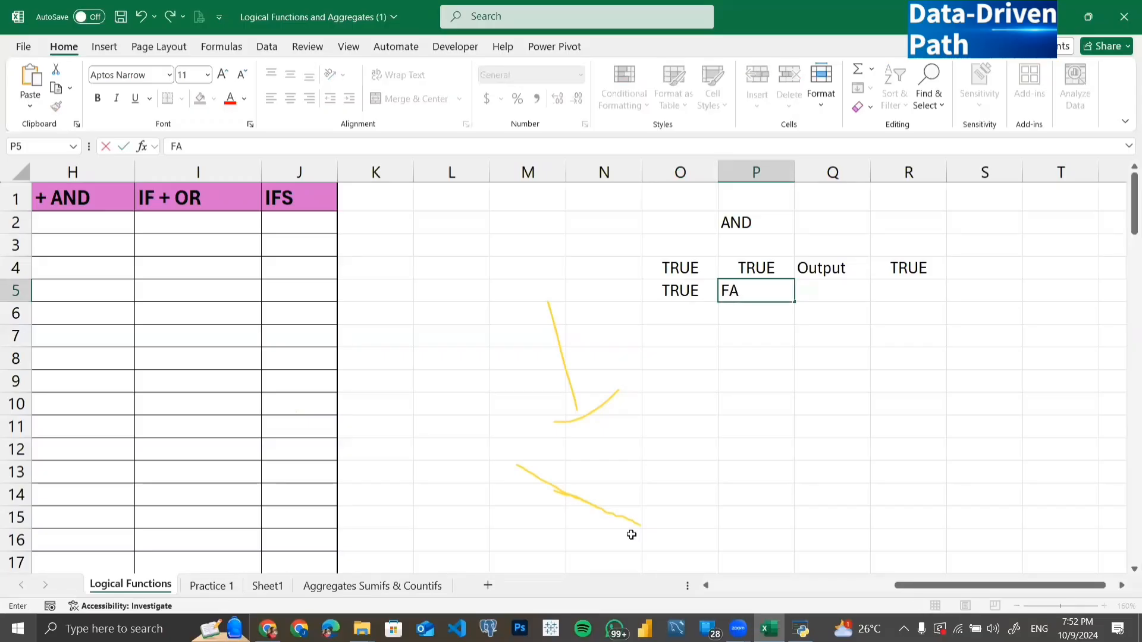
{"action": "key", "text": "Tab"}
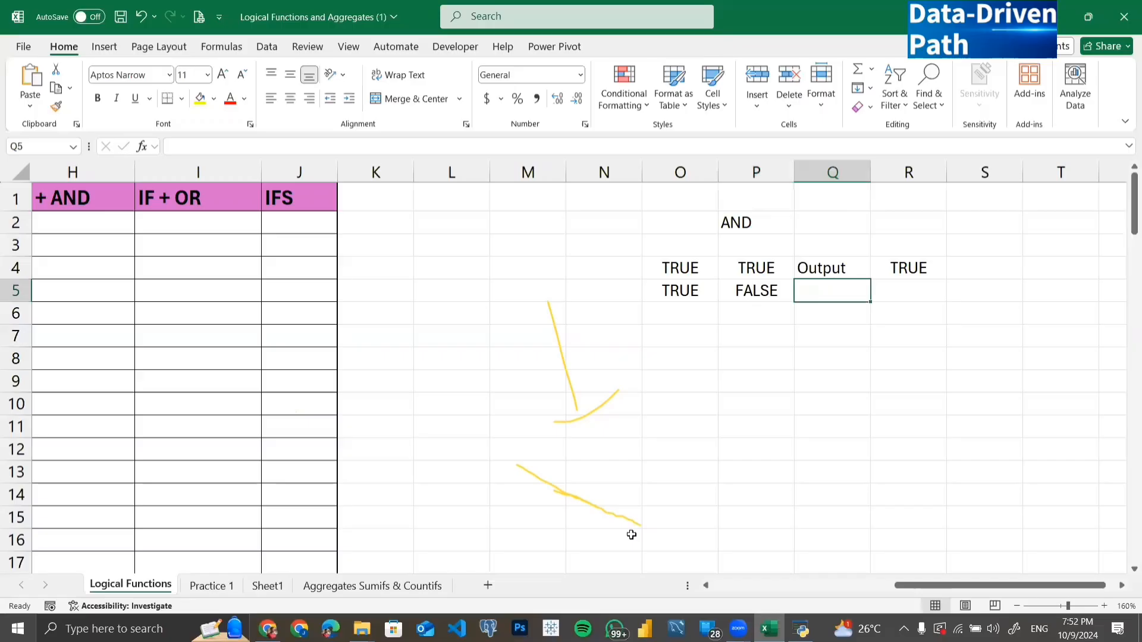
Label cell Q5 as Output and enter FALSE as the second row's result in R5
{"action": "type", "text": "Output"}
{"action": "key", "text": "Tab"}
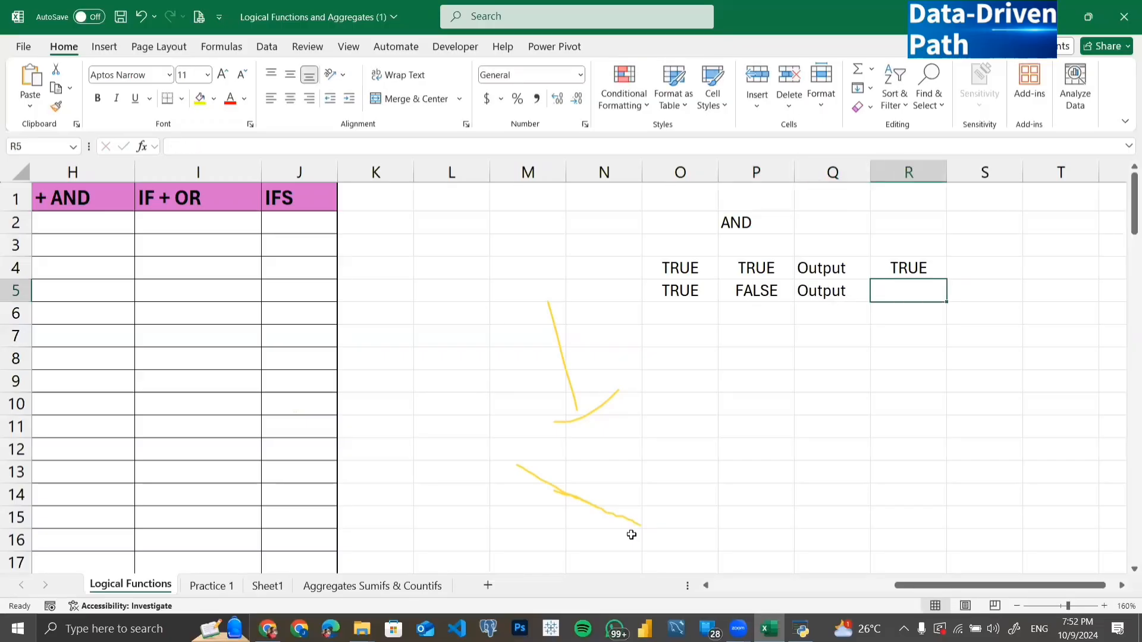
{"action": "type", "text": "FALS"}
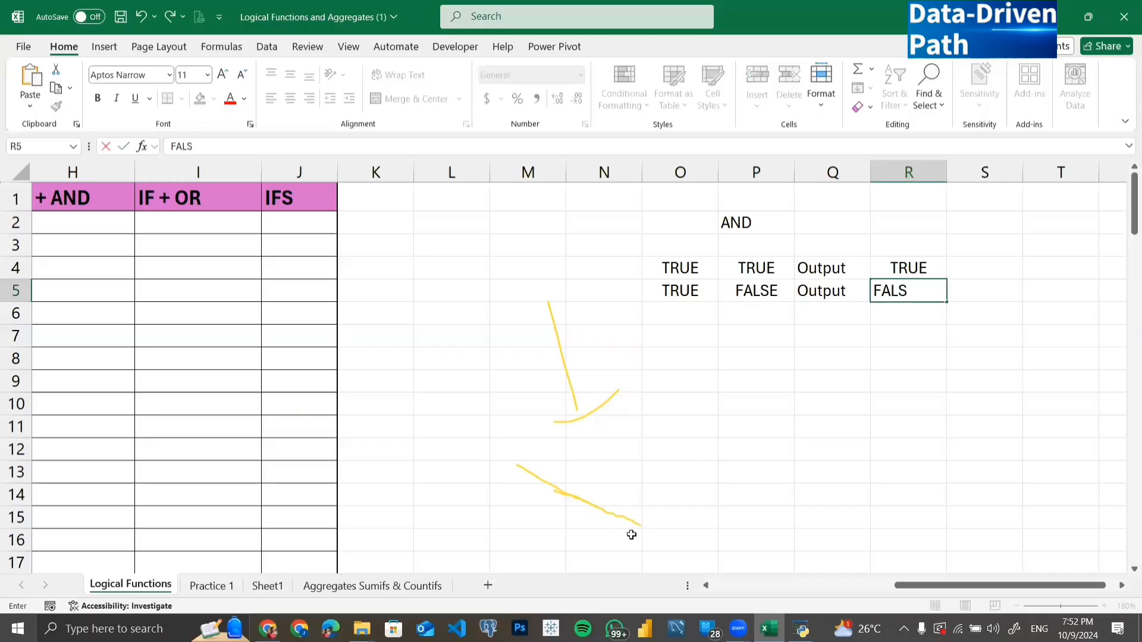
{"action": "key", "text": "BackSpace"}
{"action": "type", "text": "SE"}
{"action": "key", "text": "Return"}
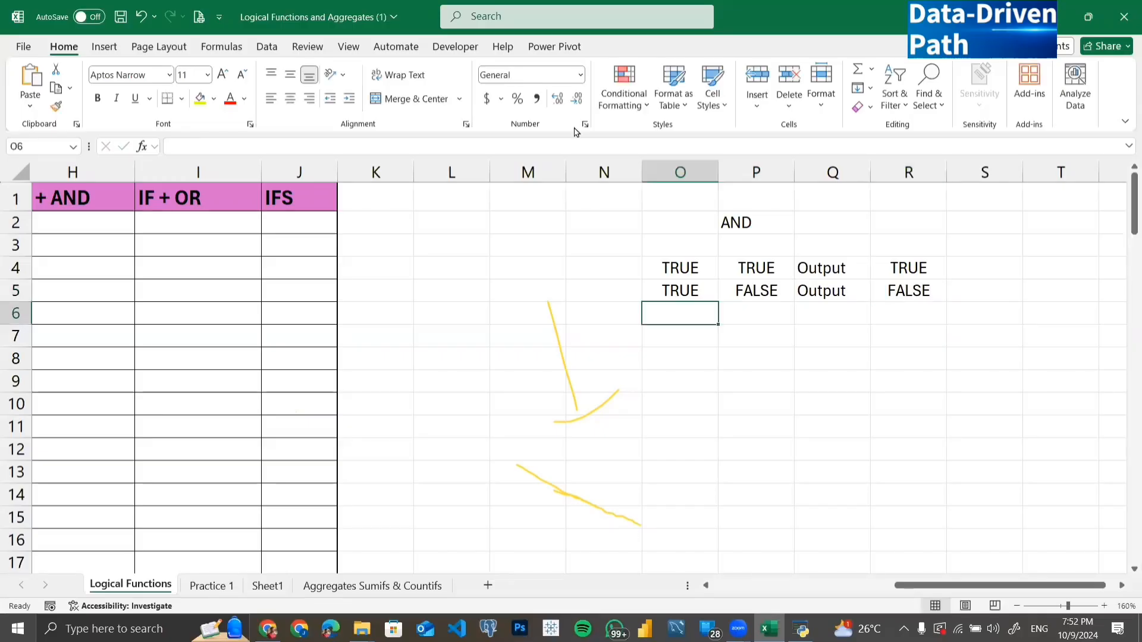
{"action": "left_click", "coordinate": [829, 290]}
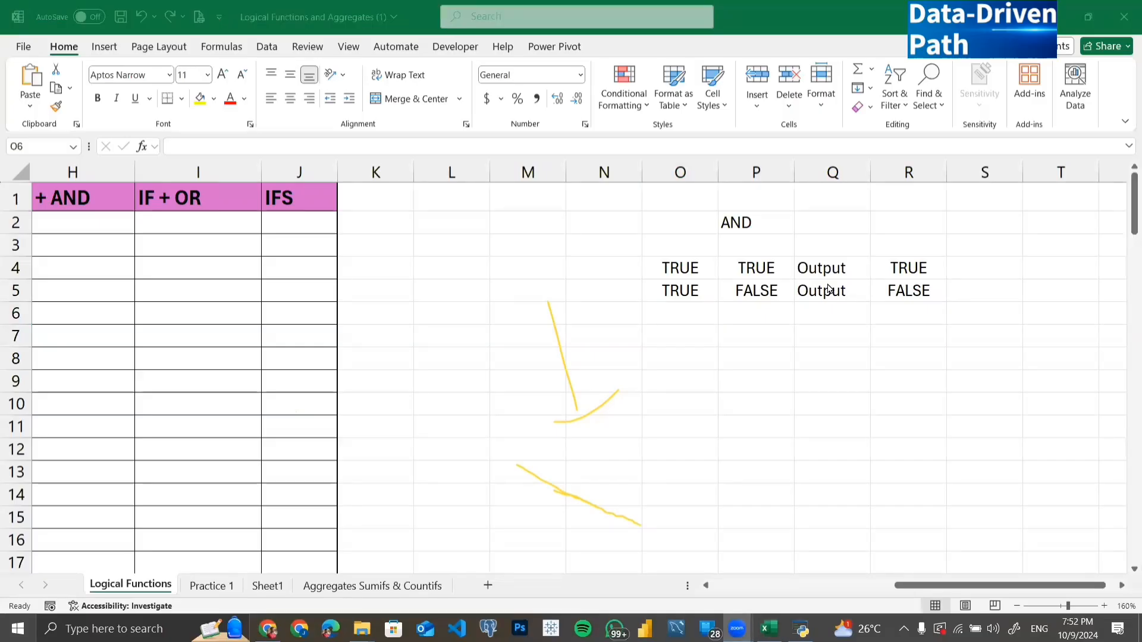
Fill the third truth table row, O6:R6, with FALSE, TRUE, Output and FALSE
{"action": "left_click", "coordinate": [679, 310]}
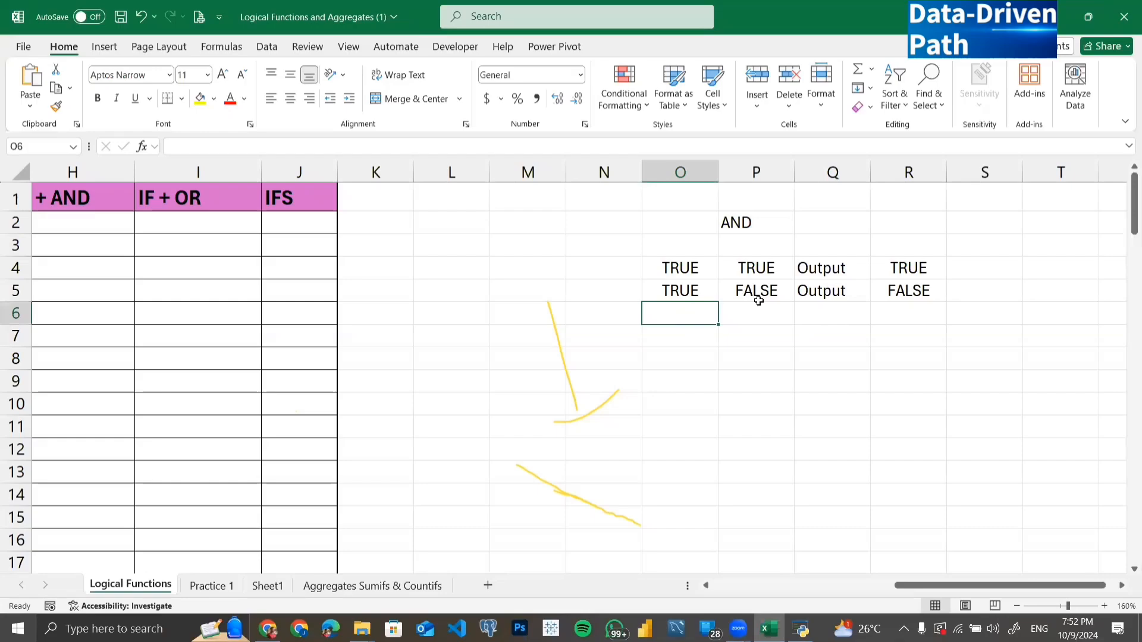
{"action": "type", "text": "FALSE"}
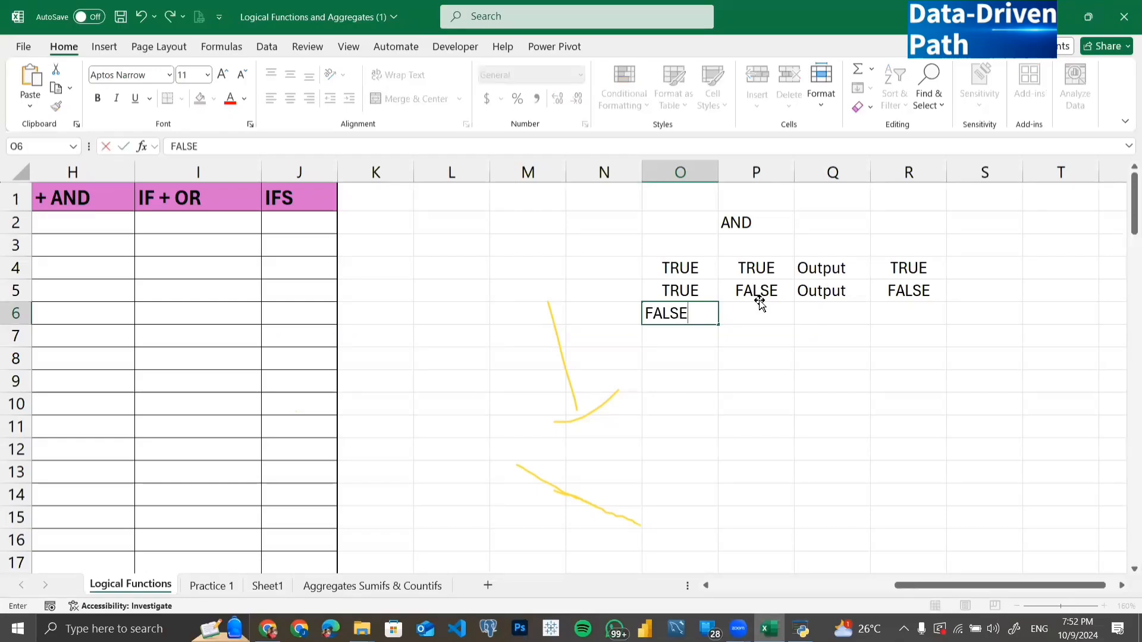
{"action": "key", "text": "Tab"}
{"action": "type", "text": "TRUE"}
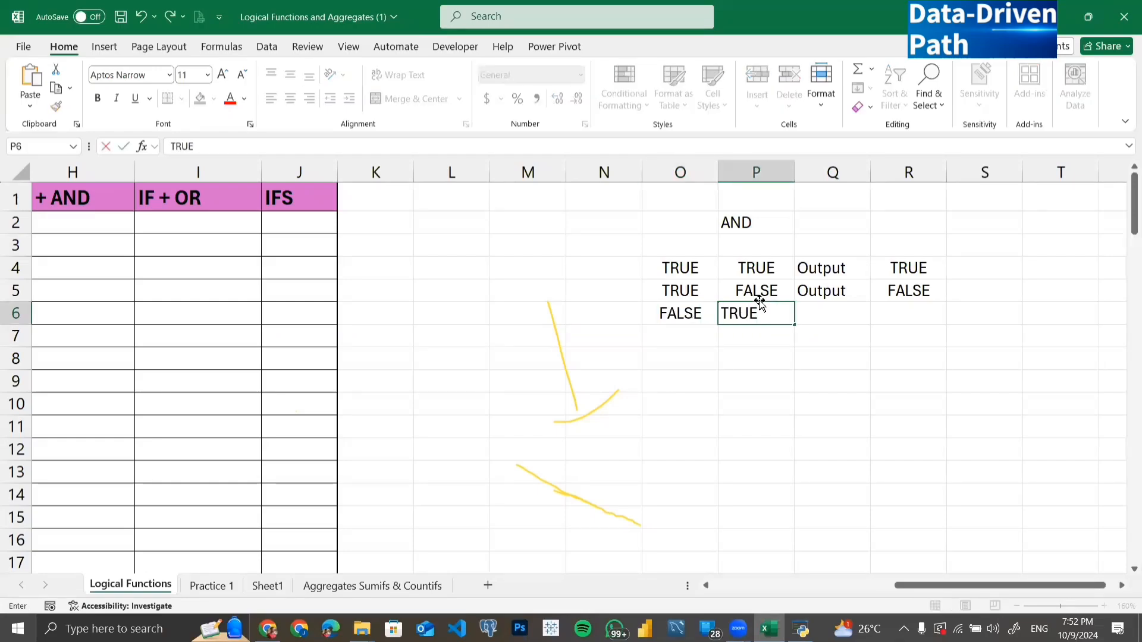
{"action": "key", "text": "Tab"}
{"action": "type", "text": "Output"}
{"action": "key", "text": "Tab"}
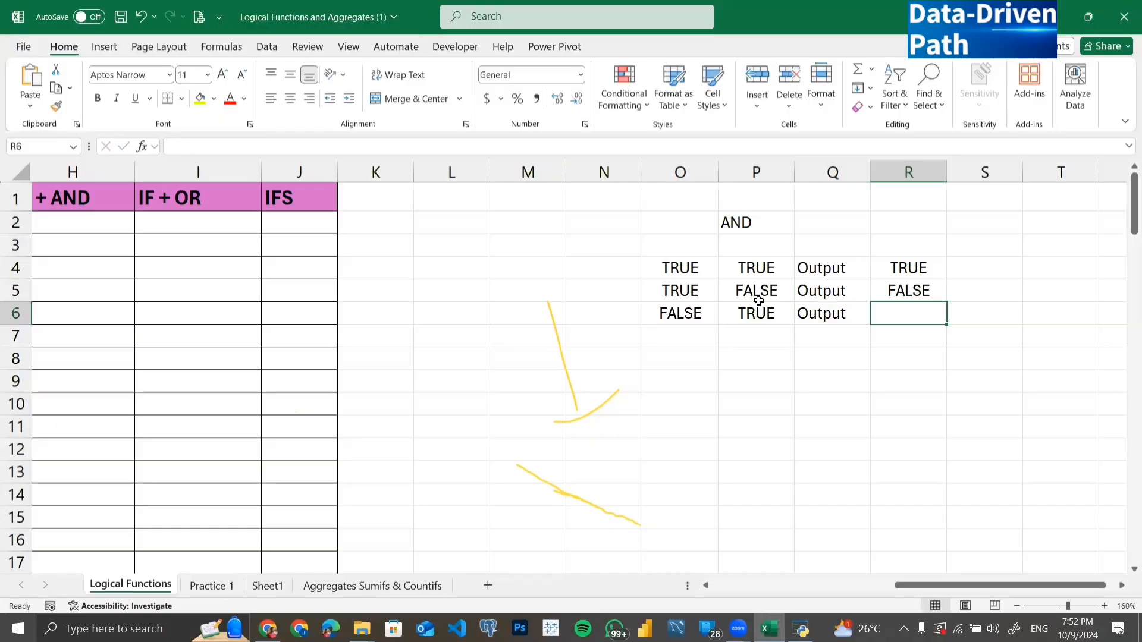
{"action": "type", "text": "FALSE"}
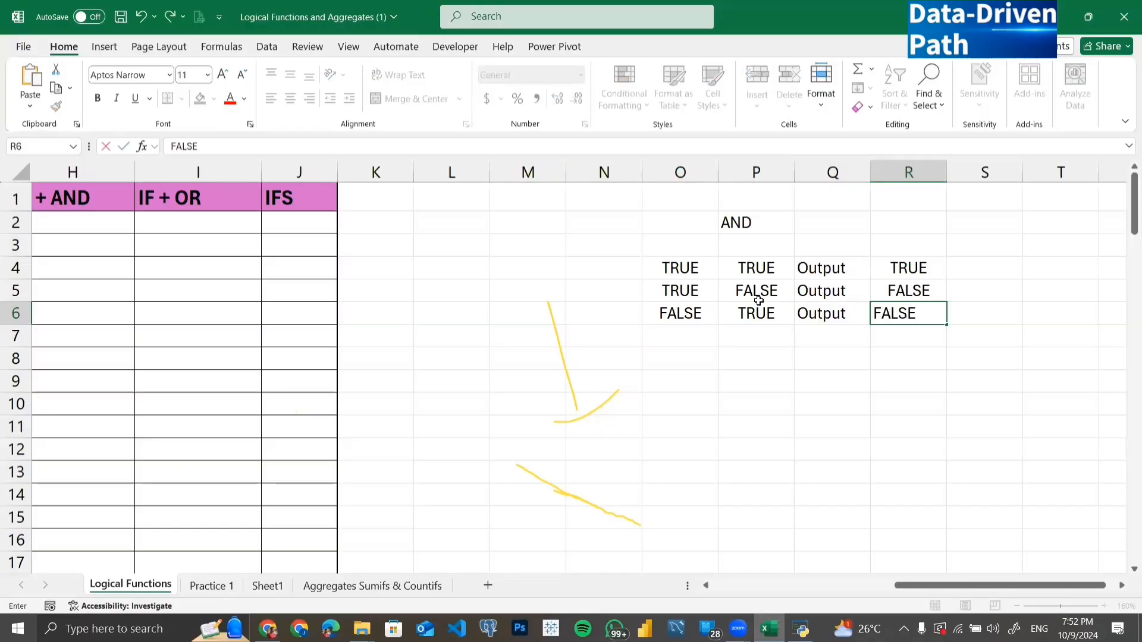
{"action": "key", "text": "Return"}
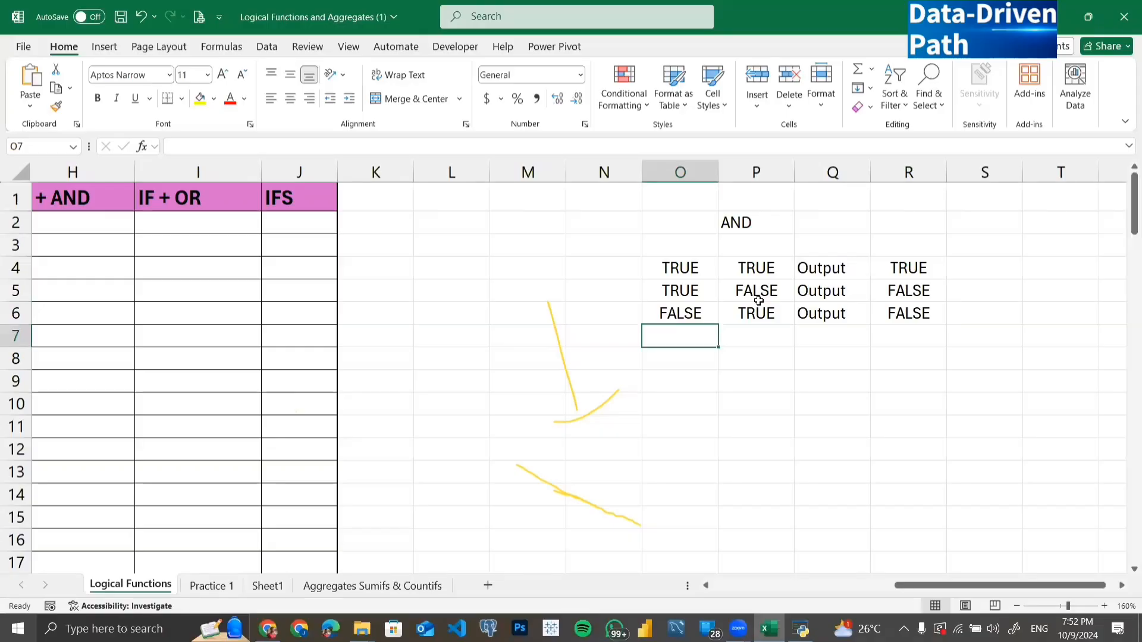
Enter FALSE in both O7 and P7 as the fourth pair of logical values
{"action": "type", "text": "FASL"}
{"action": "key", "text": "BackSpace"}
{"action": "key", "text": "BackSpace"}
{"action": "type", "text": "L"}
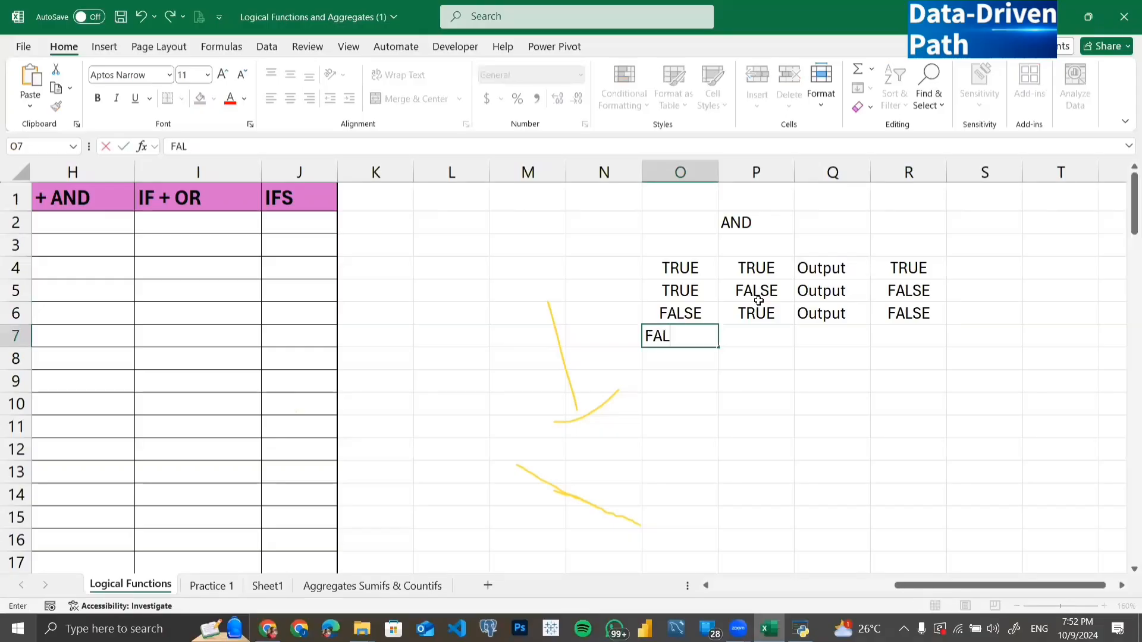
{"action": "type", "text": "SE"}
{"action": "key", "text": "Tab"}
{"action": "type", "text": "F"}
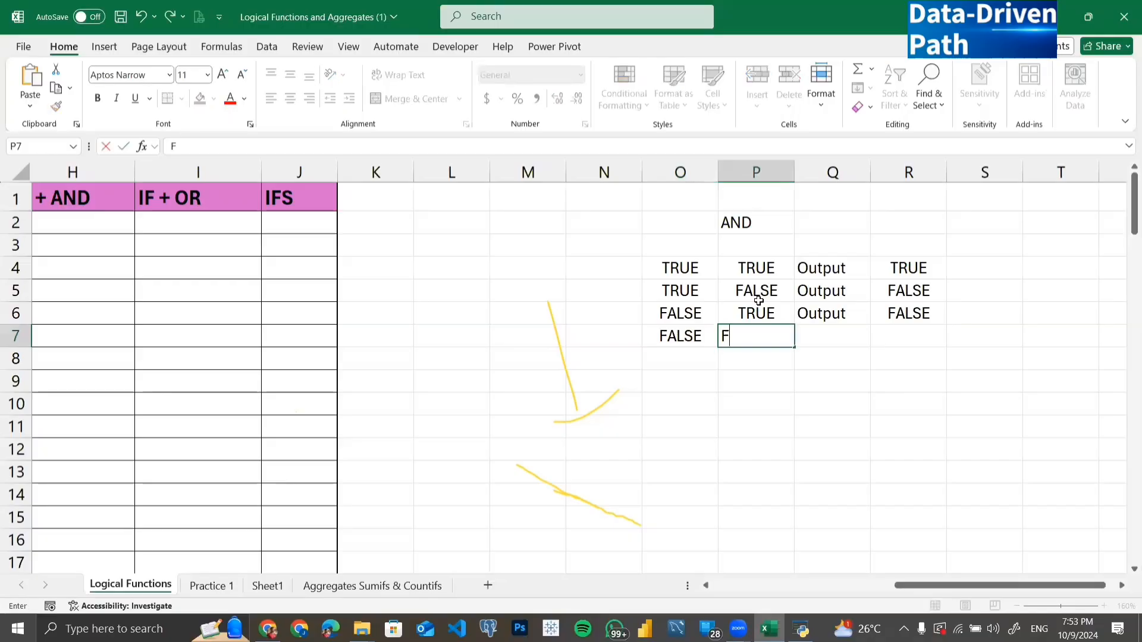
{"action": "type", "text": "ALSE"}
{"action": "key", "text": "Tab"}
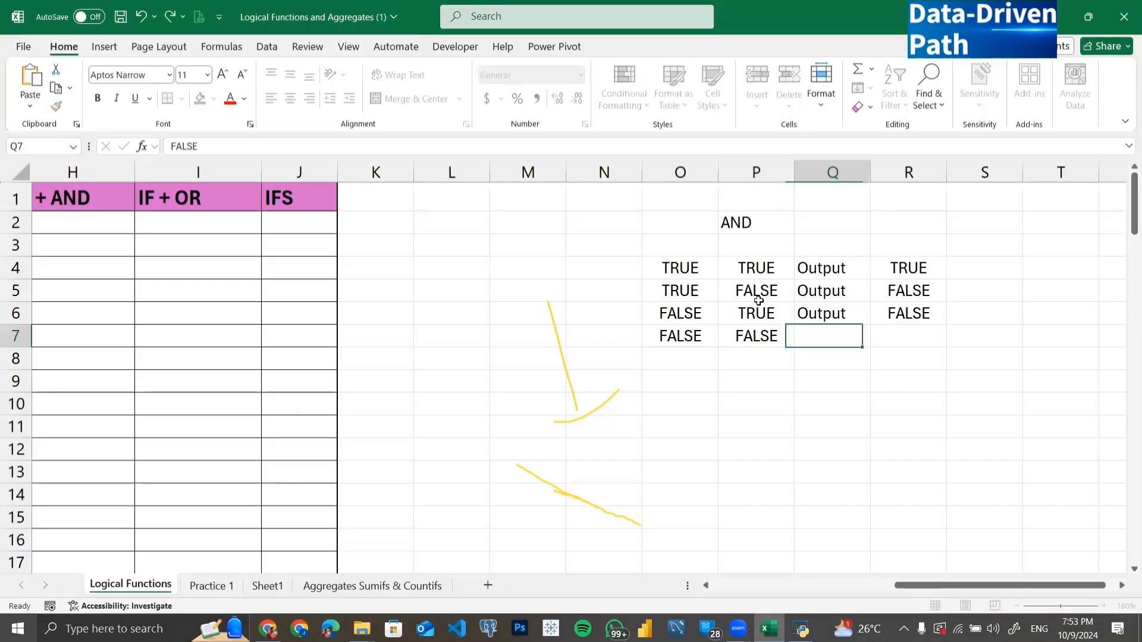
Label cell Q7 as Output and enter FALSE as the fourth row's result in R7
{"action": "type", "text": "Output"}
{"action": "key", "text": "Tab"}
{"action": "type", "text": "FALSE"}
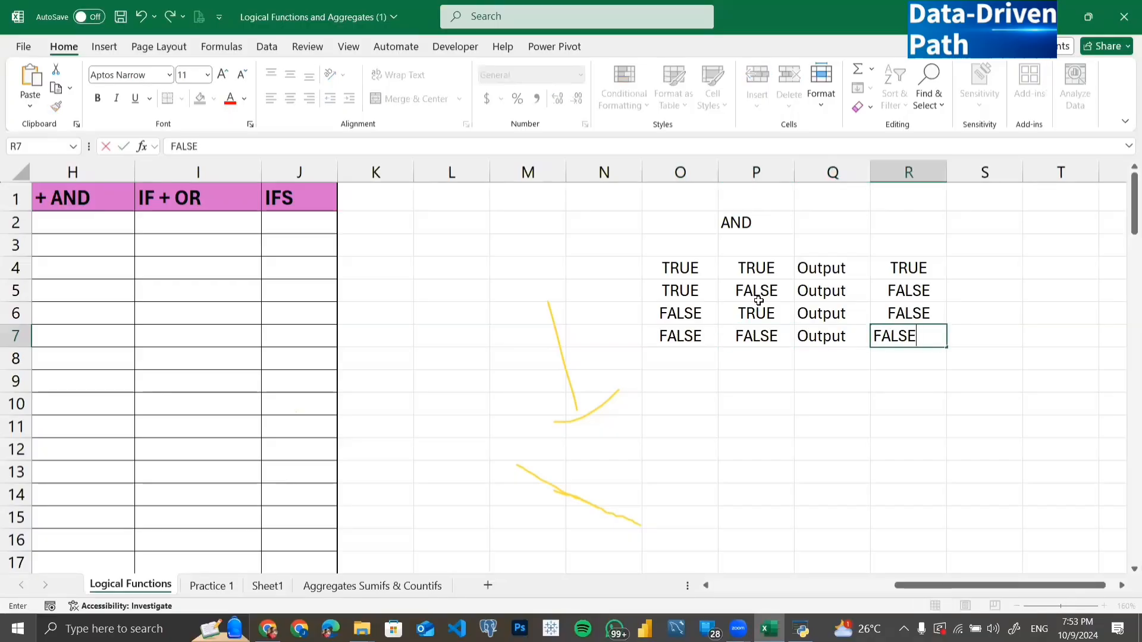
{"action": "key", "text": "Tab"}
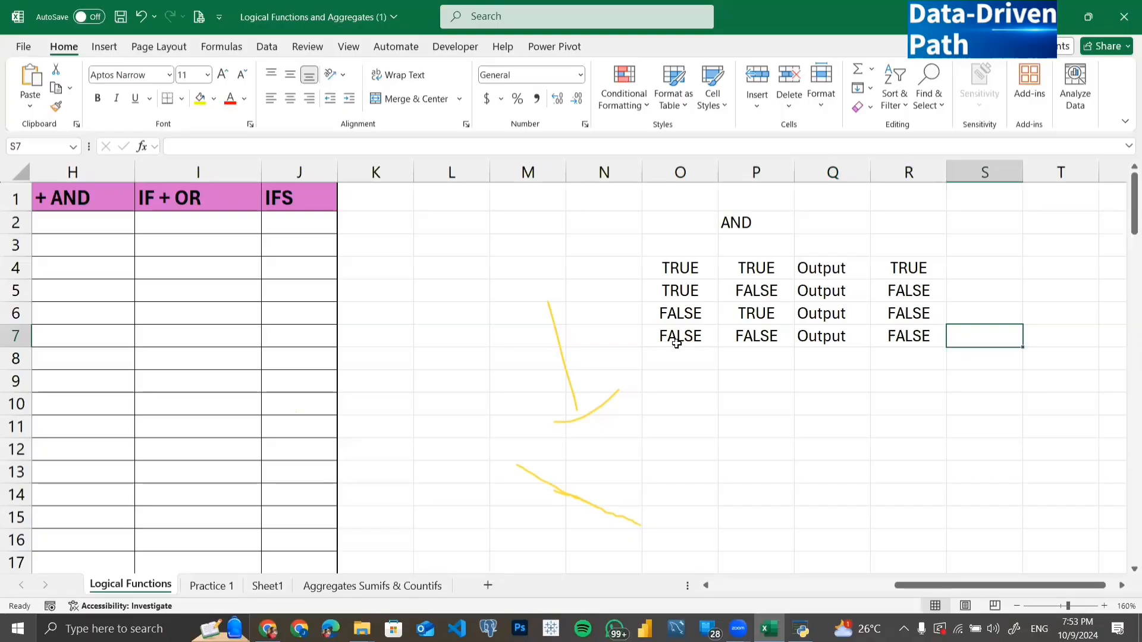
{"action": "left_click", "coordinate": [852, 317]}
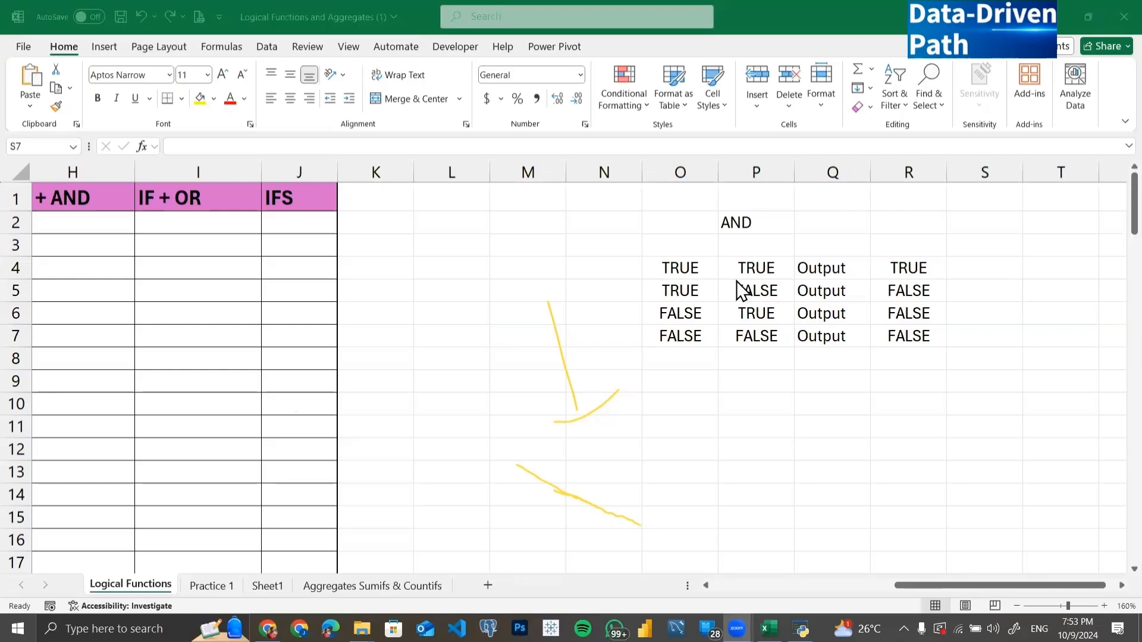
{"action": "left_click", "coordinate": [699, 279]}
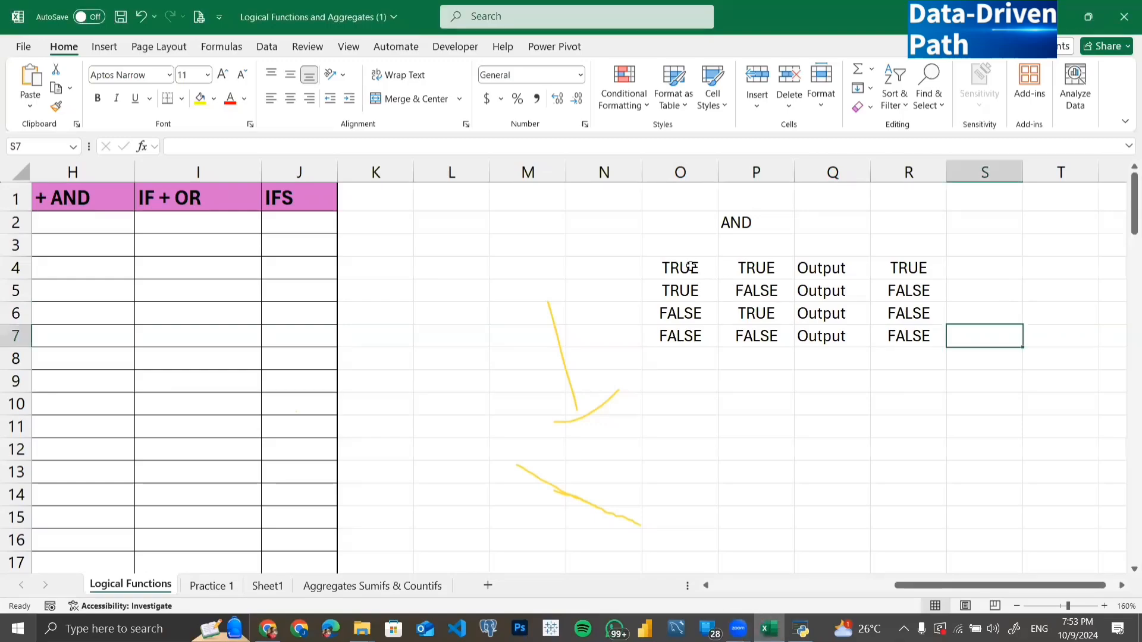
Examine the AND formula in cell E2 together with the side hustle and income cells it references
{"action": "scroll", "coordinate": [536, 290], "scroll_direction": "left", "scroll_amount": 4}
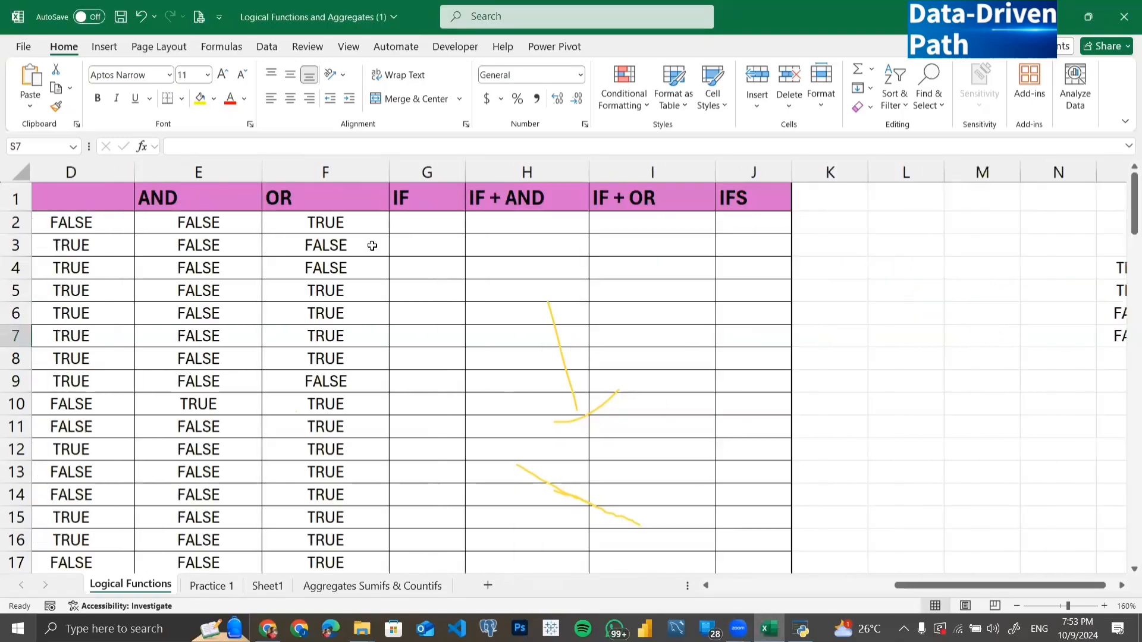
{"action": "left_click", "coordinate": [220, 220]}
{"action": "double_click", "coordinate": [224, 218]}
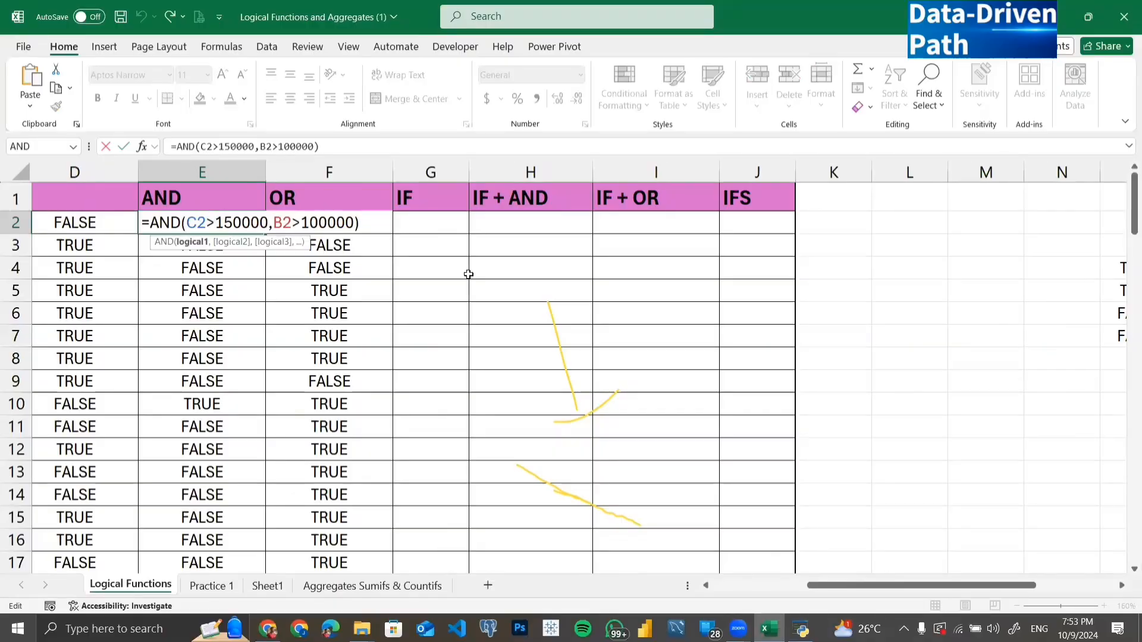
{"action": "key", "text": "Return"}
{"action": "left_click", "coordinate": [213, 224]}
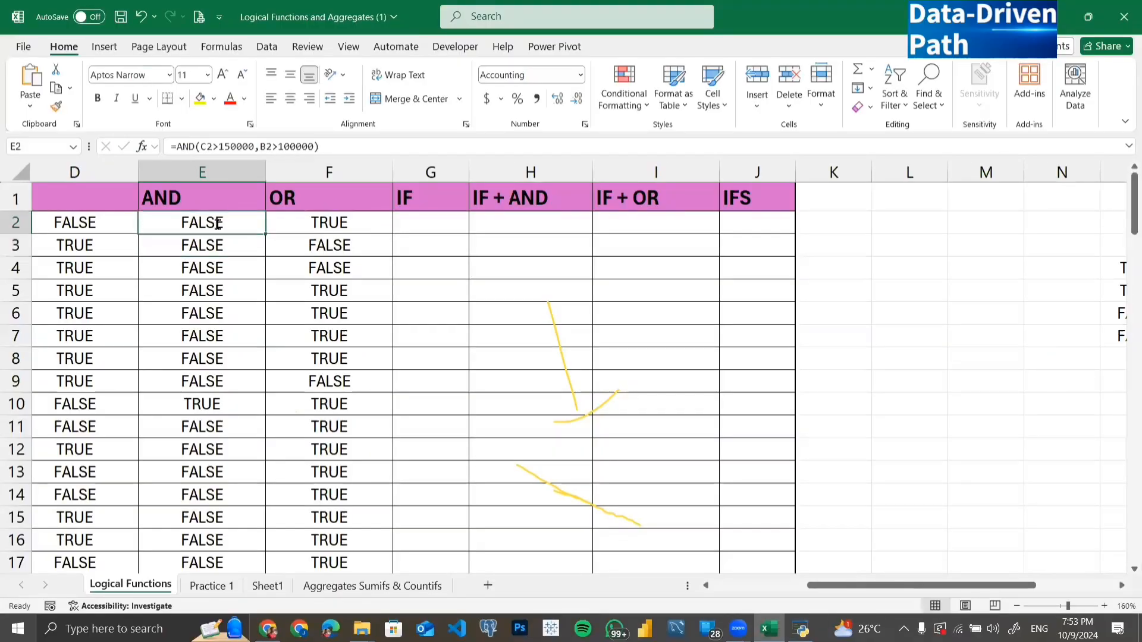
{"action": "double_click", "coordinate": [203, 226]}
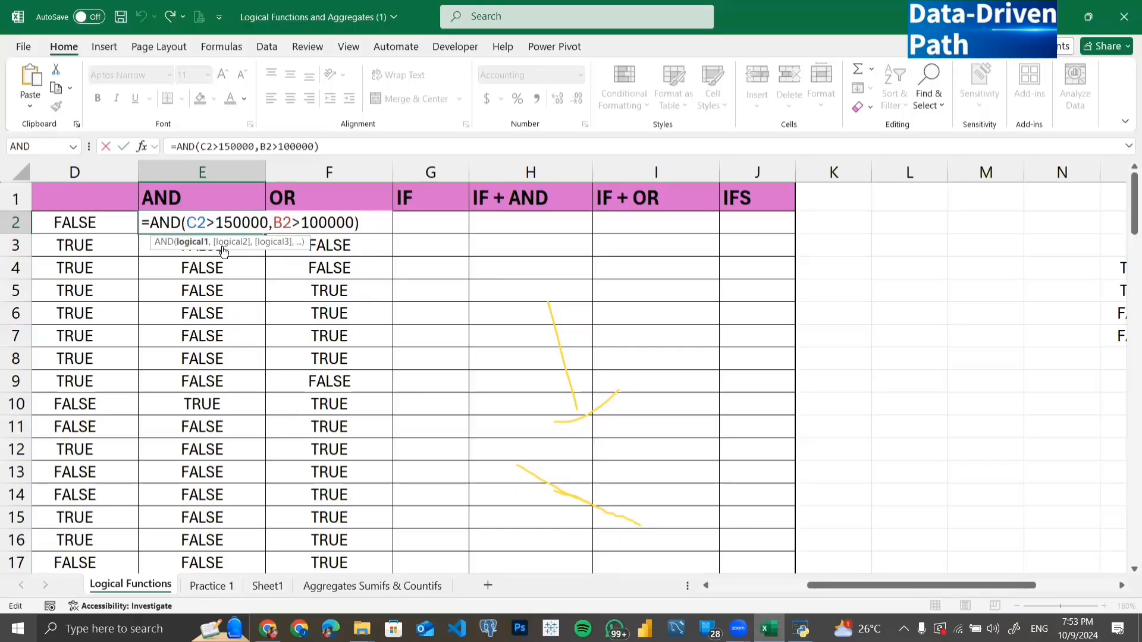
{"action": "scroll", "coordinate": [214, 295], "scroll_direction": "left", "scroll_amount": 5}
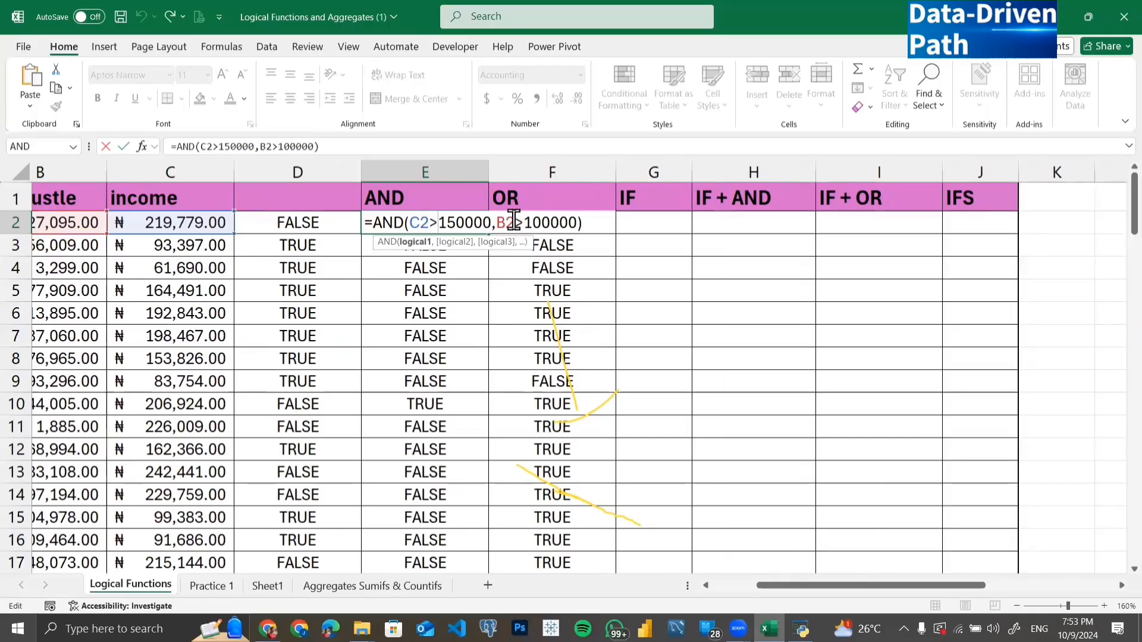
{"action": "scroll", "coordinate": [143, 238], "scroll_direction": "left", "scroll_amount": 2}
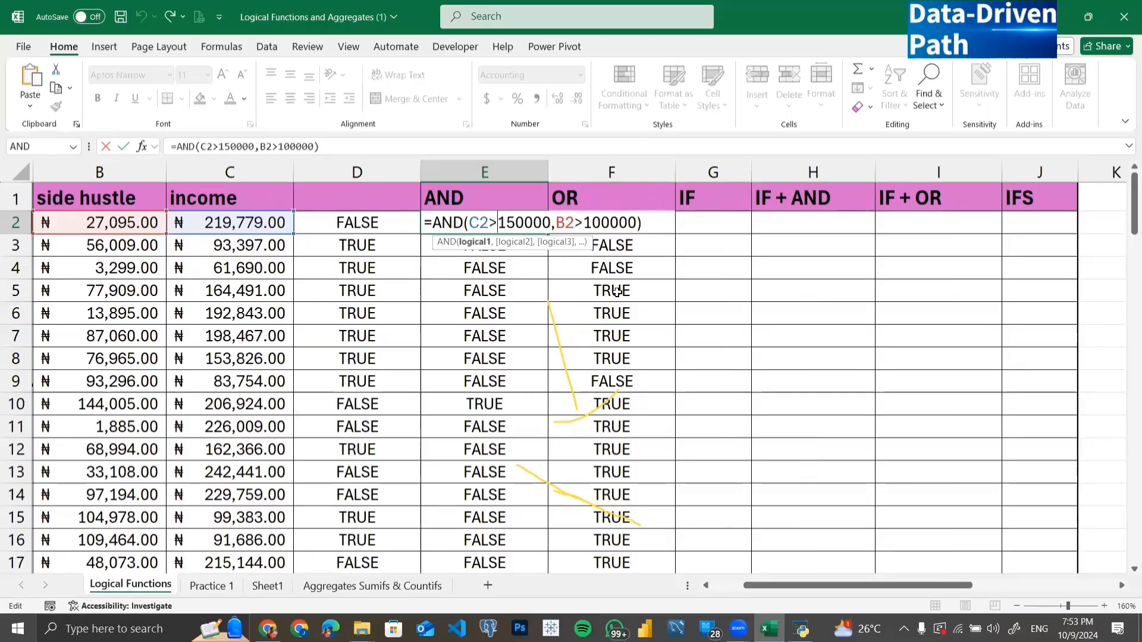
{"action": "key", "text": "Return"}
Check the second row's output in R5 of the truth table, and inspect the OR formula in F2
{"action": "scroll", "coordinate": [629, 295], "scroll_direction": "right", "scroll_amount": 5}
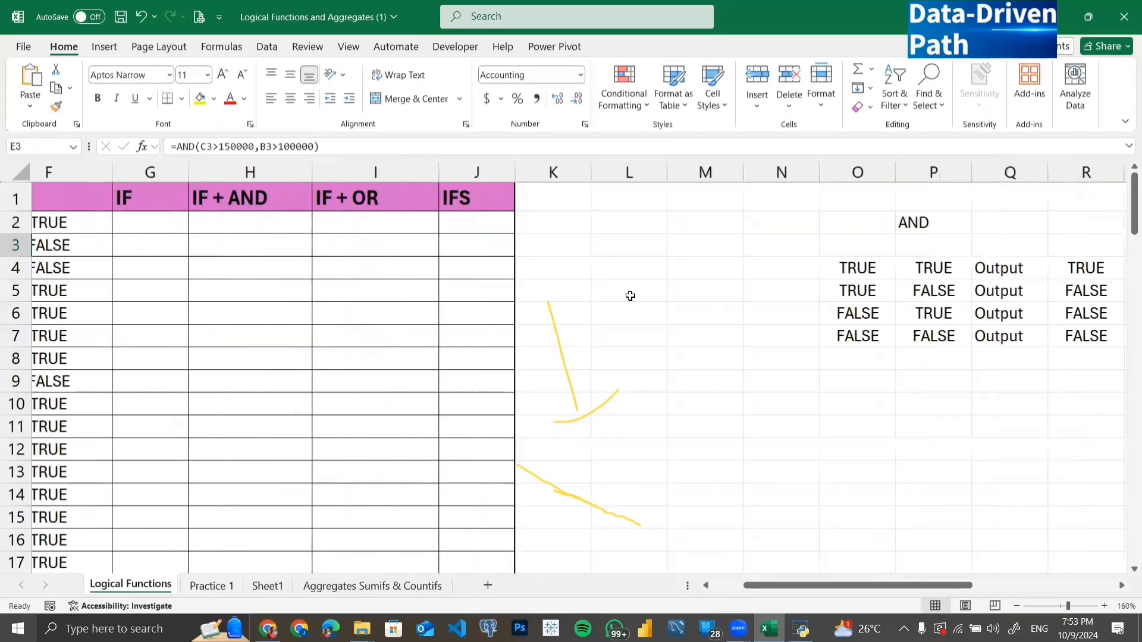
{"action": "left_click_drag", "start_coordinate": [751, 295], "coordinate": [798, 290]}
{"action": "left_click", "coordinate": [969, 291]}
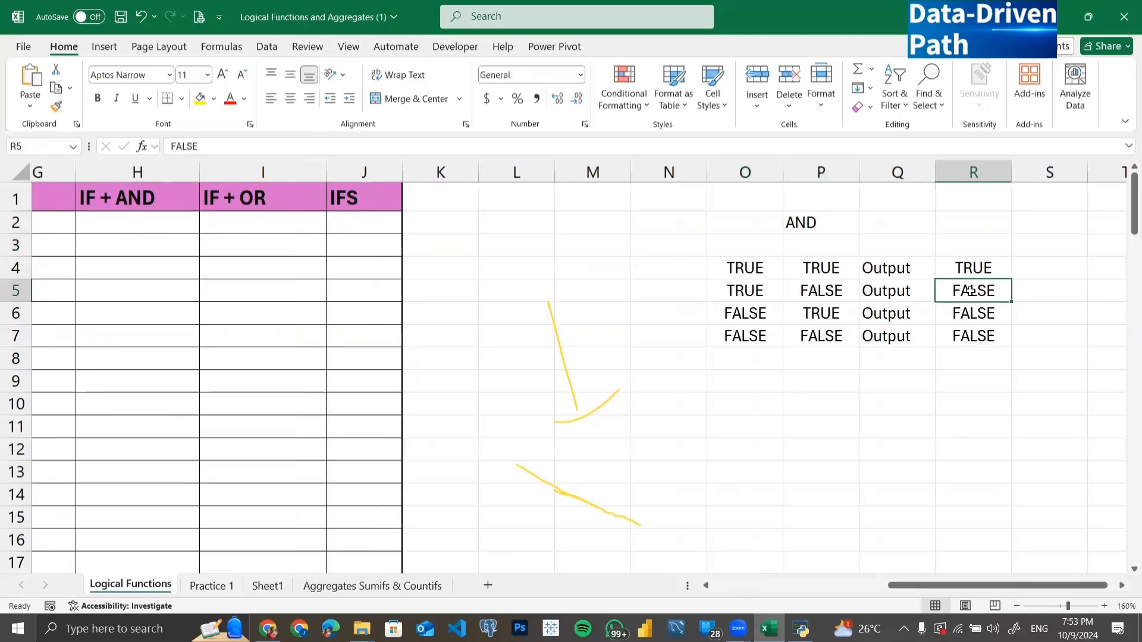
{"action": "scroll", "coordinate": [590, 348], "scroll_direction": "left", "scroll_amount": 3}
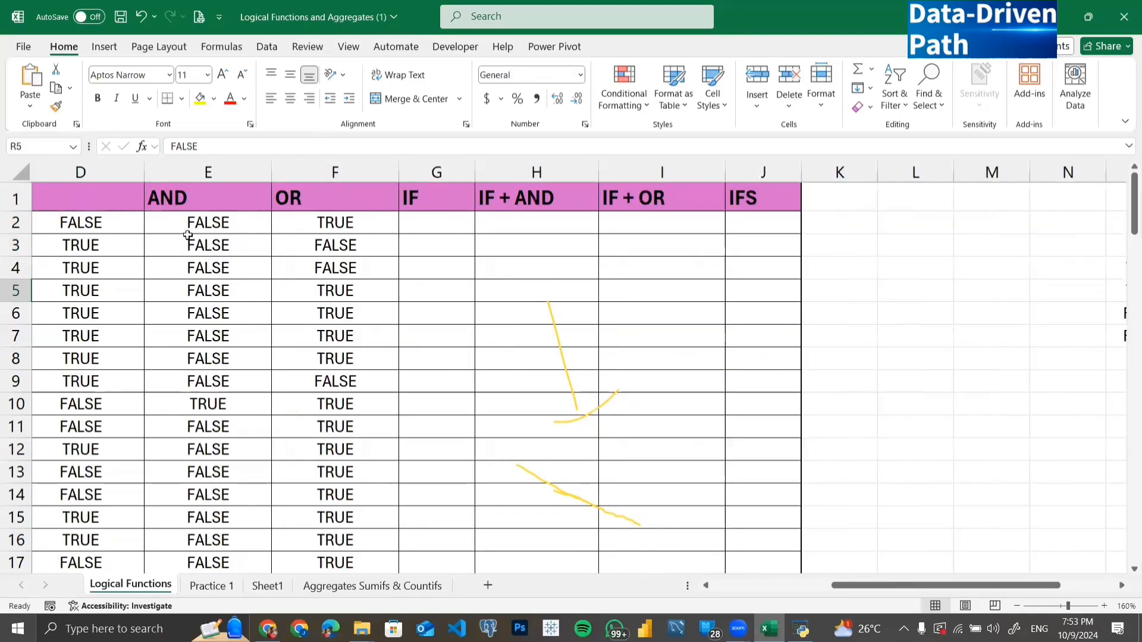
{"action": "left_click", "coordinate": [335, 223]}
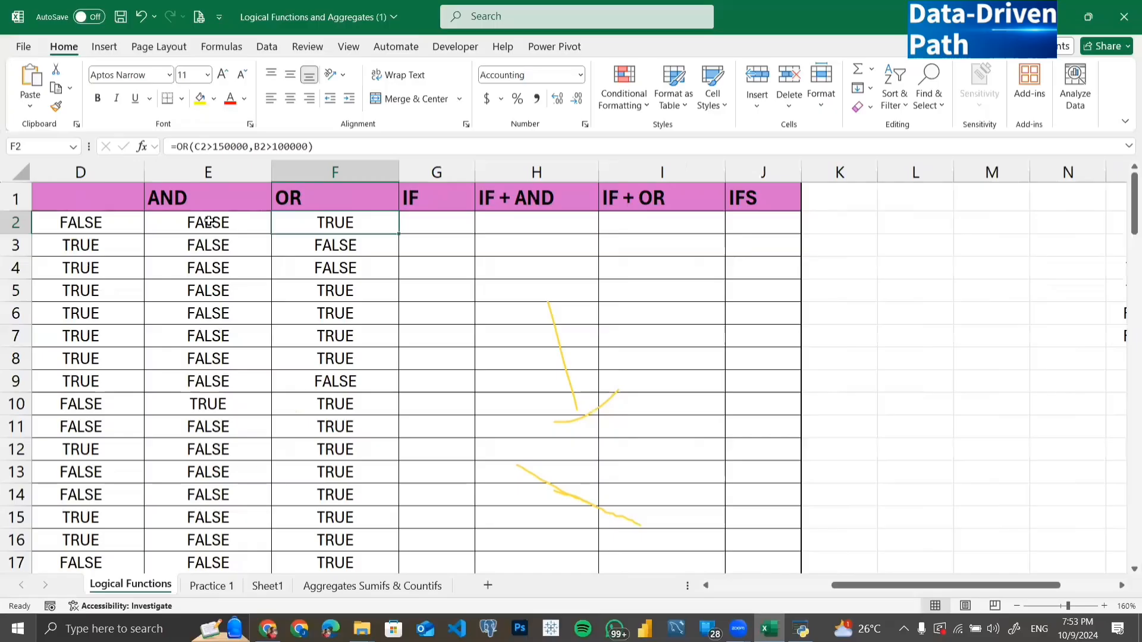
Review the truth table's first row, comparing the logical values in O4:P4 with the output in R4
{"action": "scroll", "coordinate": [928, 395], "scroll_direction": "right", "scroll_amount": 4}
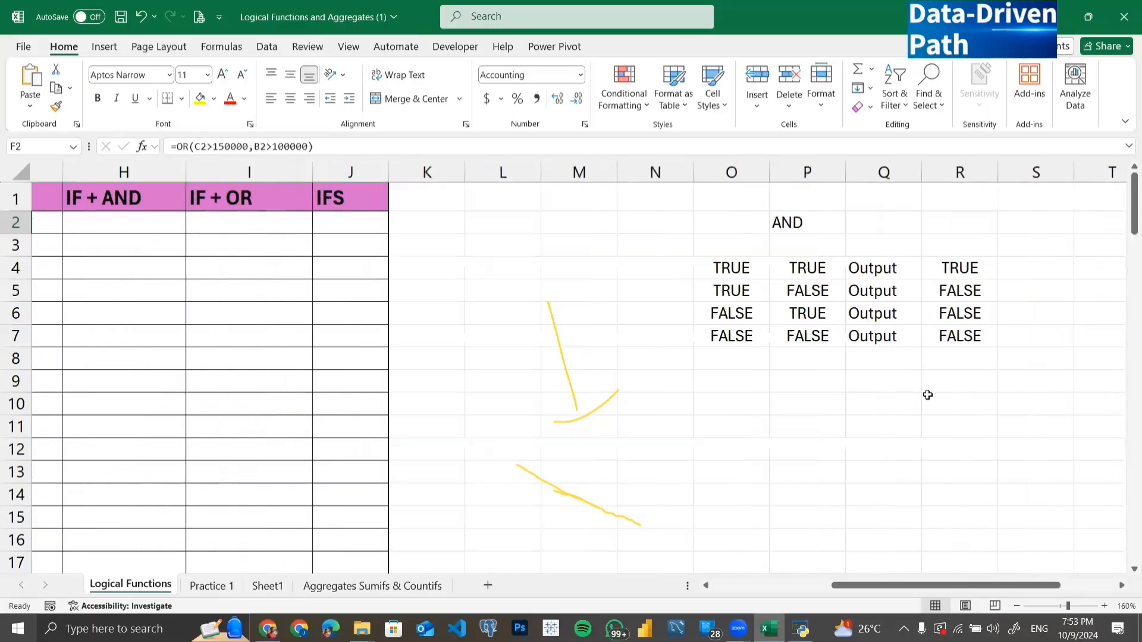
{"action": "scroll", "coordinate": [928, 395], "scroll_direction": "right", "scroll_amount": 1}
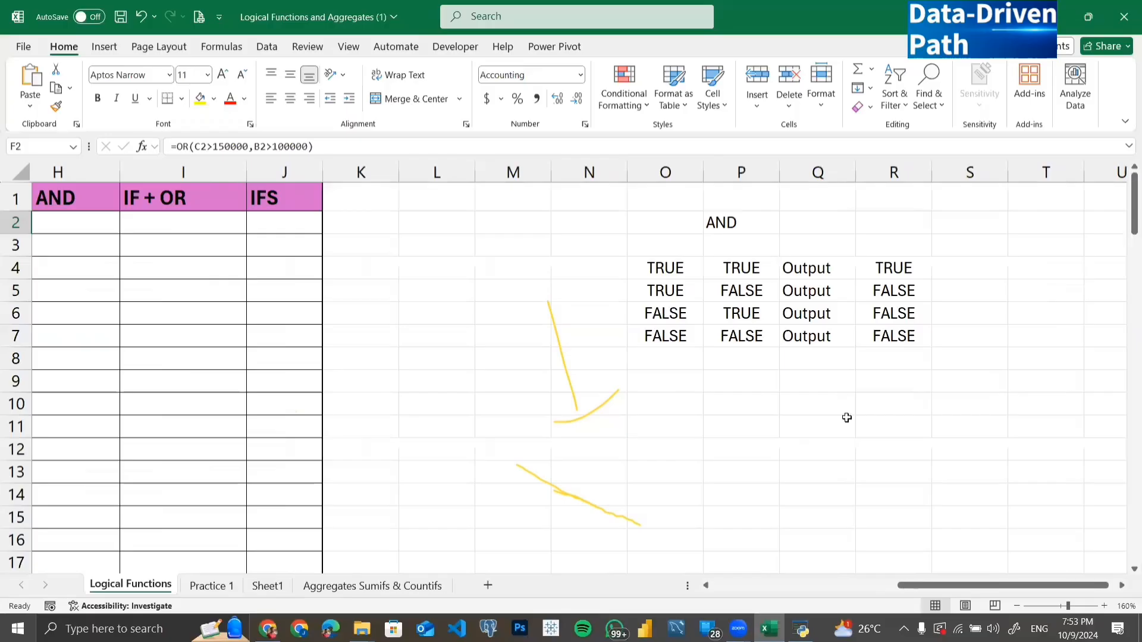
{"action": "left_click", "coordinate": [890, 264]}
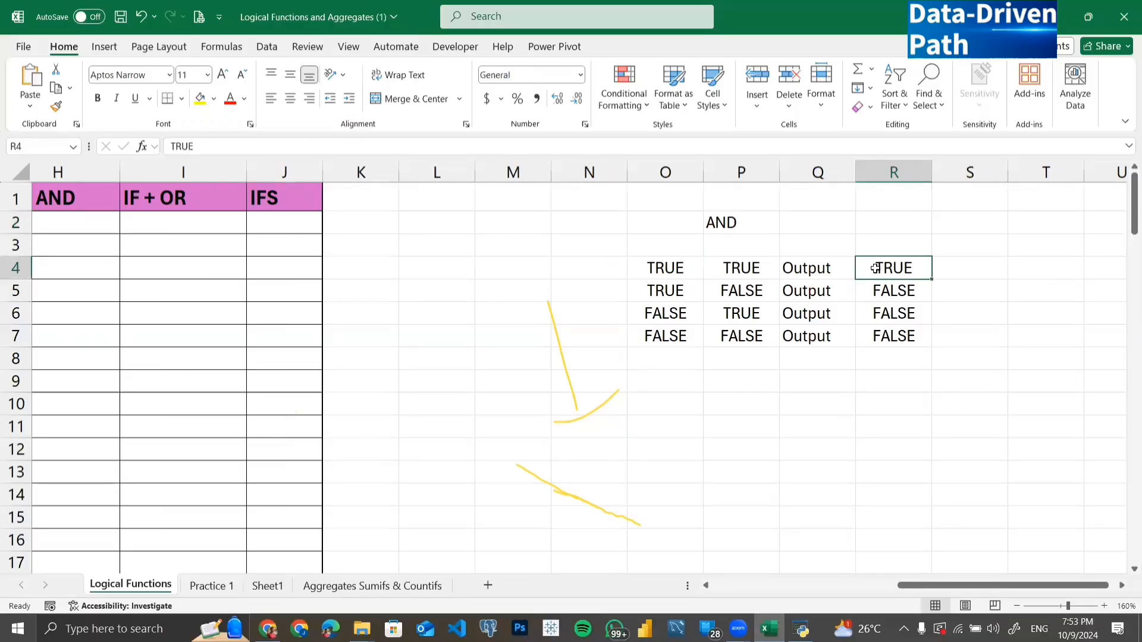
{"action": "left_click_drag", "start_coordinate": [660, 265], "coordinate": [733, 265]}
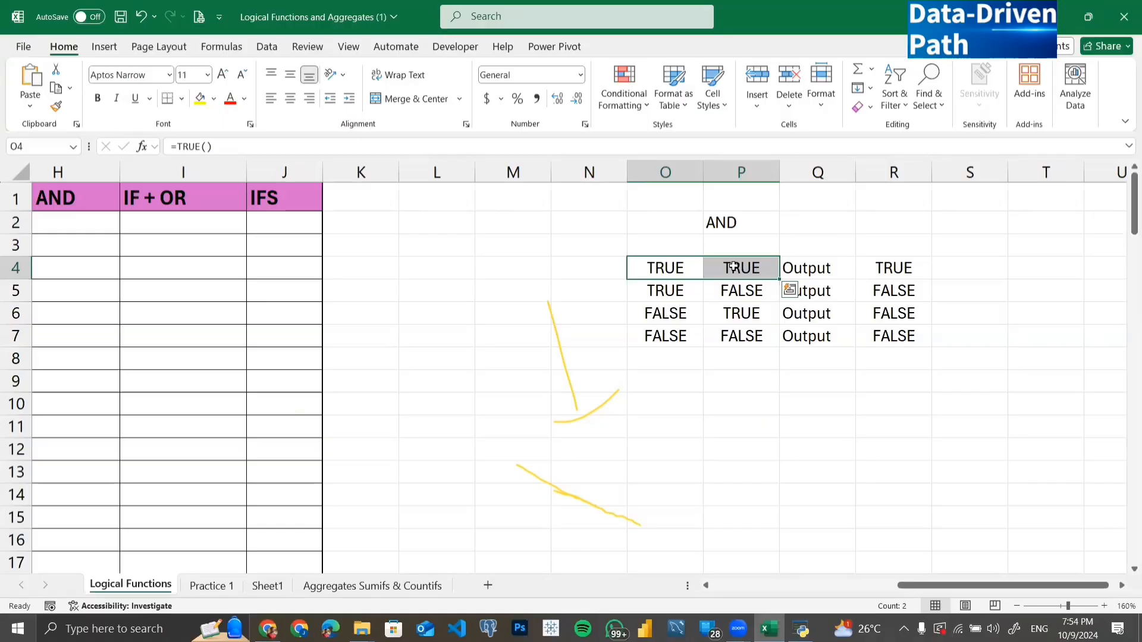
{"action": "left_click", "coordinate": [878, 268]}
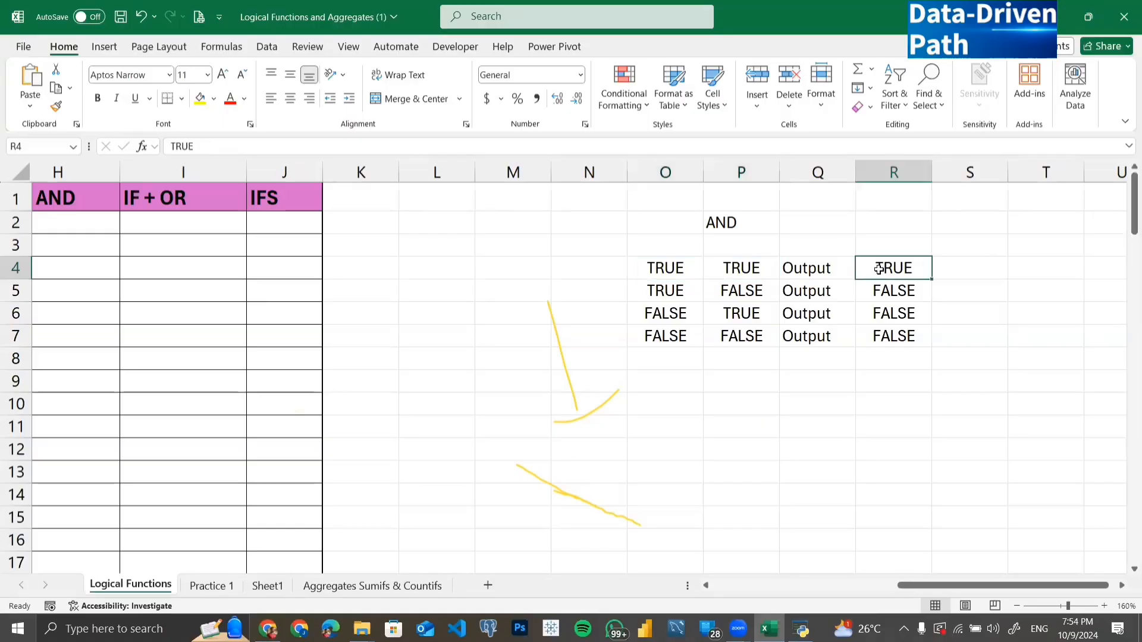